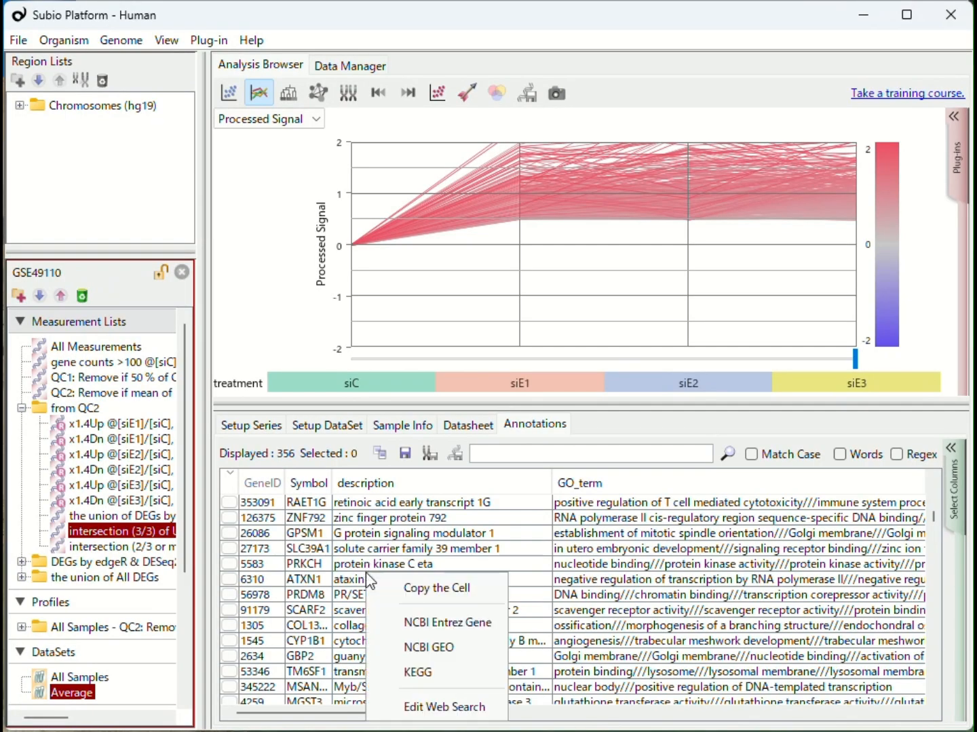
# Look up ATXN1 in NCBI GEO from the annotation table and browse the GEO Profiles results.
pyautogui.click(412, 653)
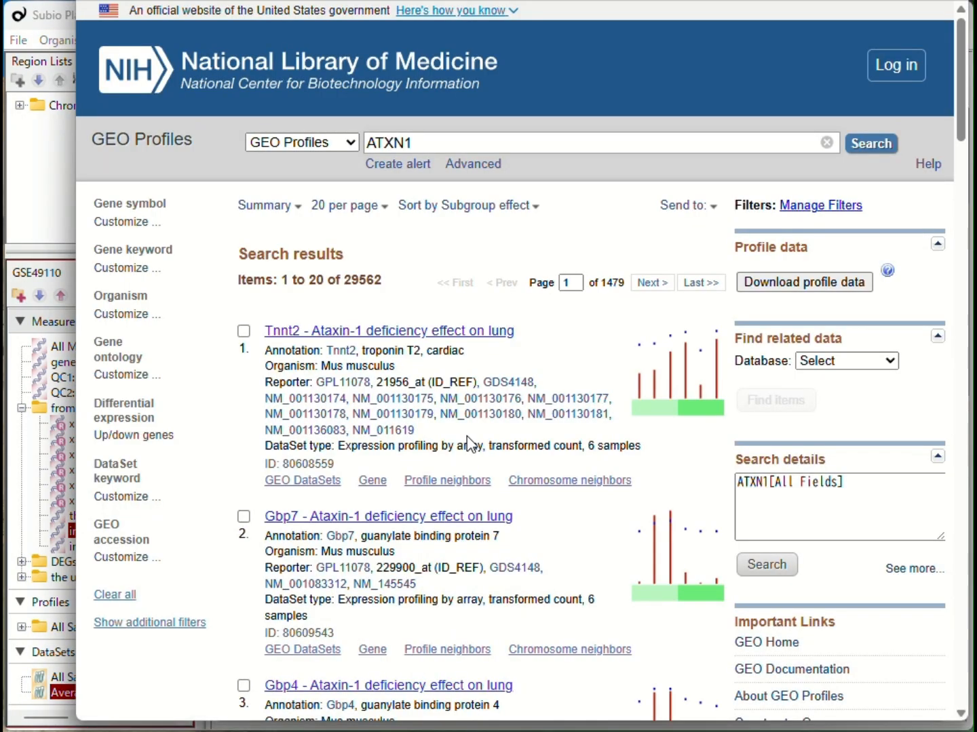
pyautogui.scroll(-5, 585, 514)
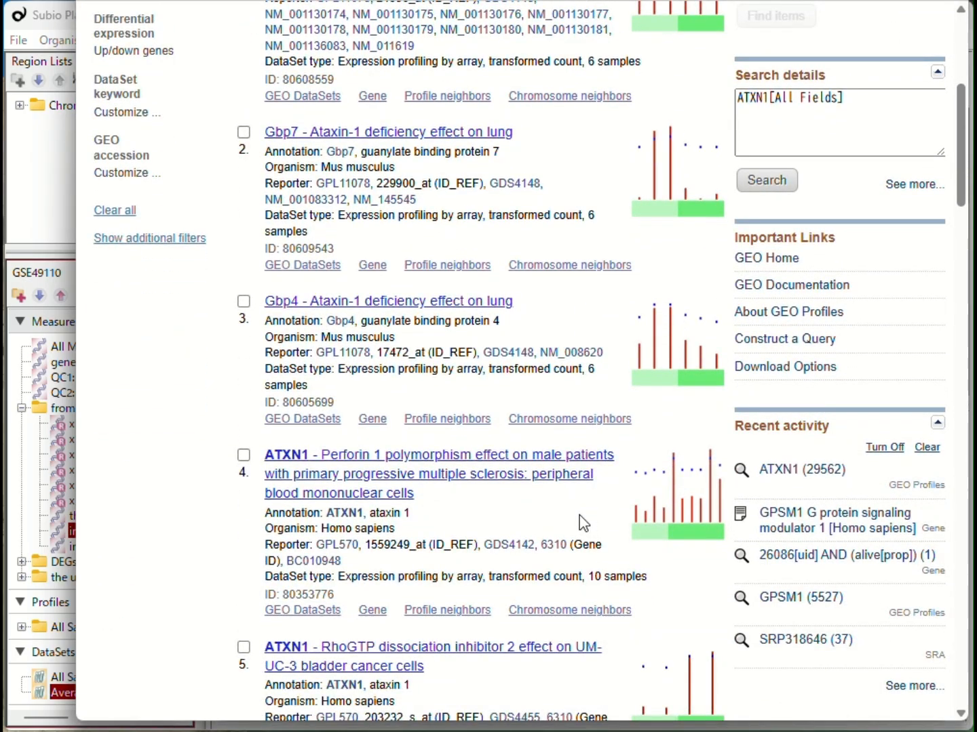
pyautogui.hotkey('alt', 'Tab')
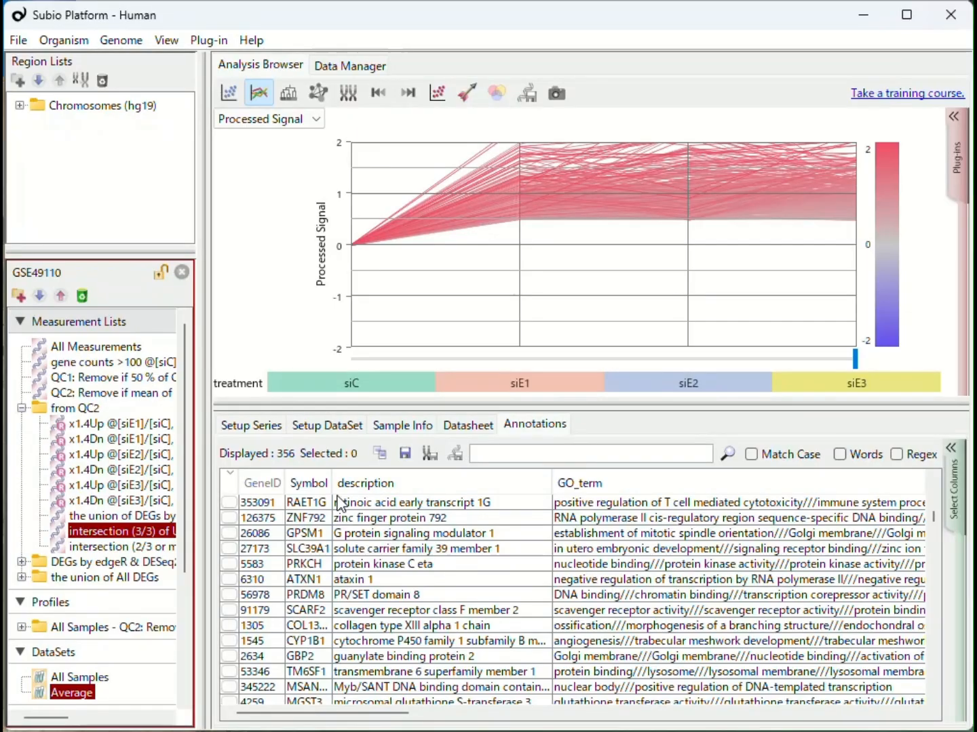
# Open the web search editor, add a new entry, move it to the top of the list, and name it Google.
pyautogui.rightClick(324, 516)
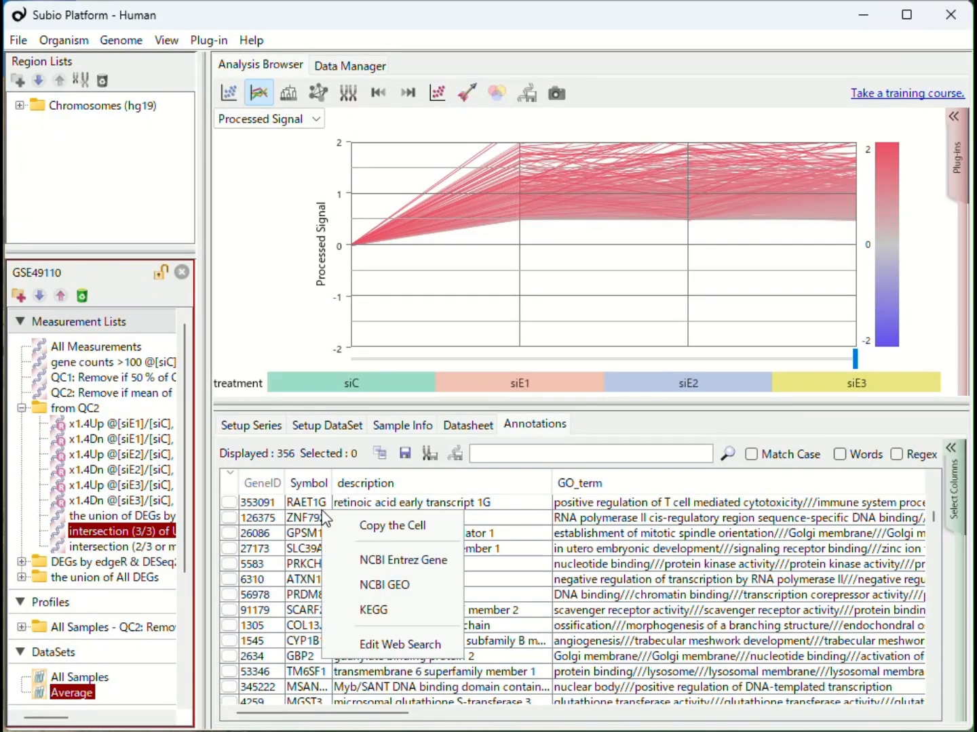
pyautogui.click(387, 645)
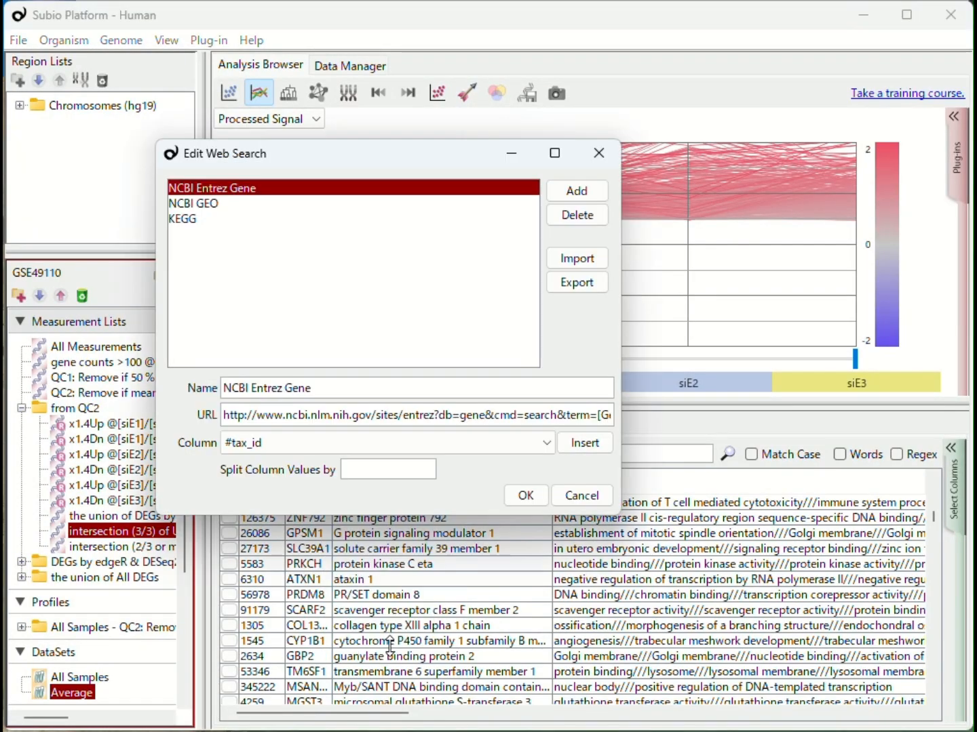
pyautogui.click(572, 196)
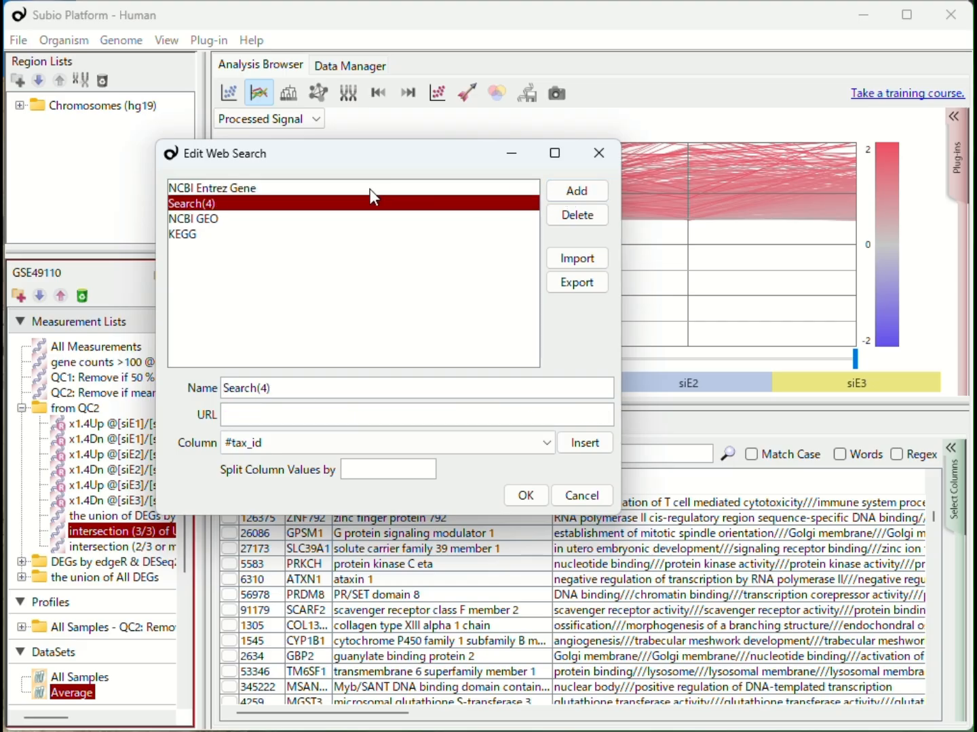
pyautogui.moveTo(377, 202); pyautogui.dragTo(413, 181)
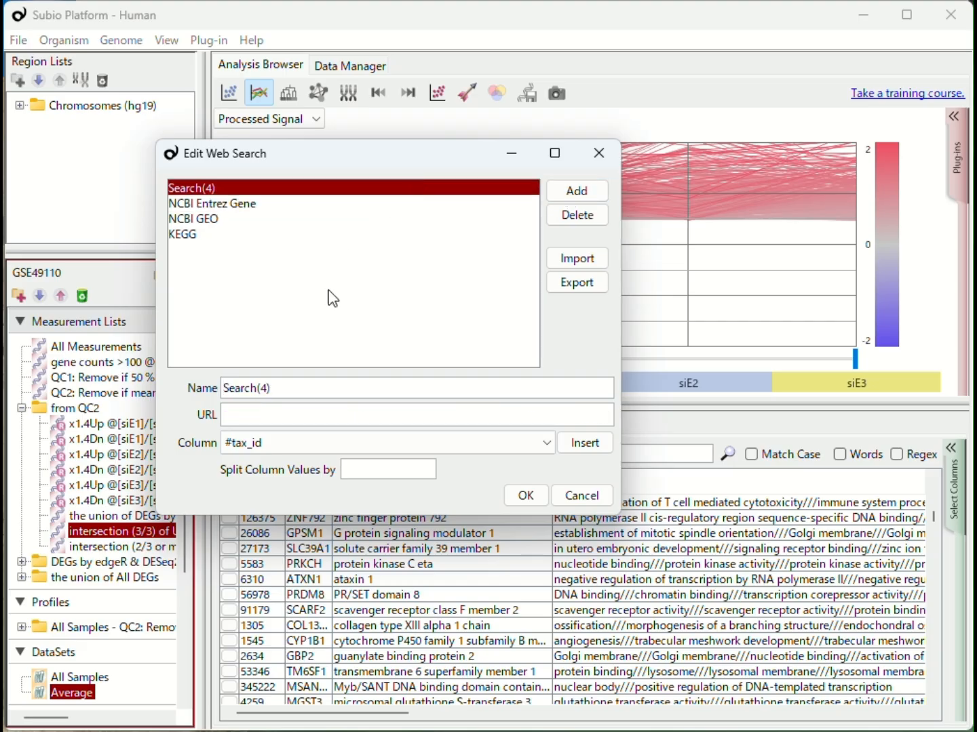
pyautogui.moveTo(296, 387); pyautogui.dragTo(189, 375)
pyautogui.write('Google')
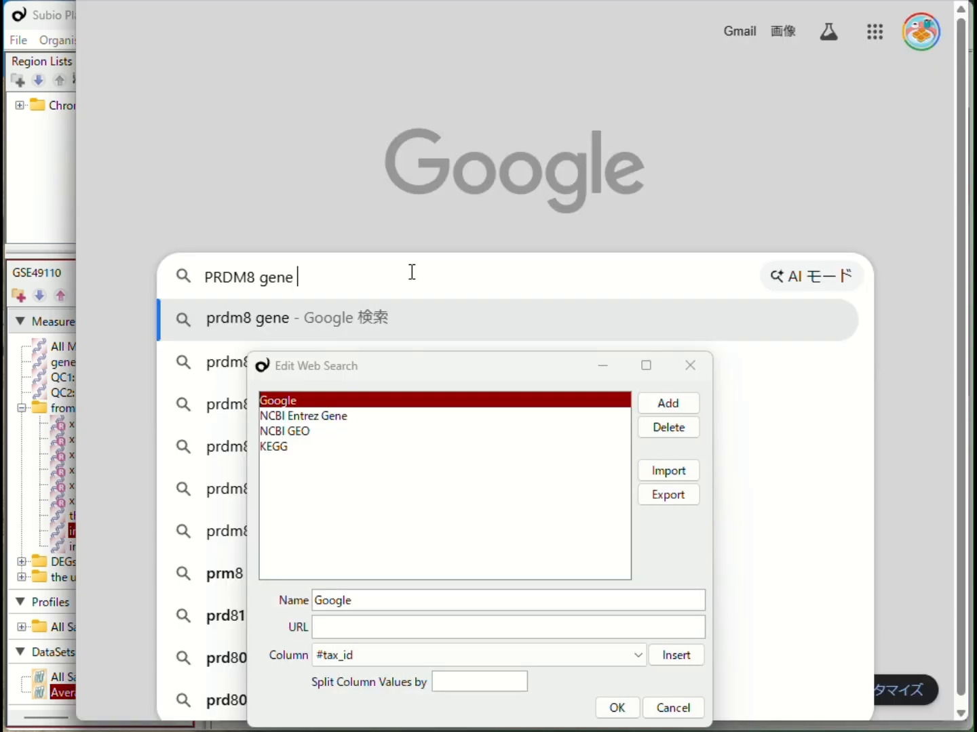
# Search Google for "PRDM8 gene human".
pyautogui.write('humna')
pyautogui.press('BackSpace')
pyautogui.press('BackSpace')
pyautogui.write('an')
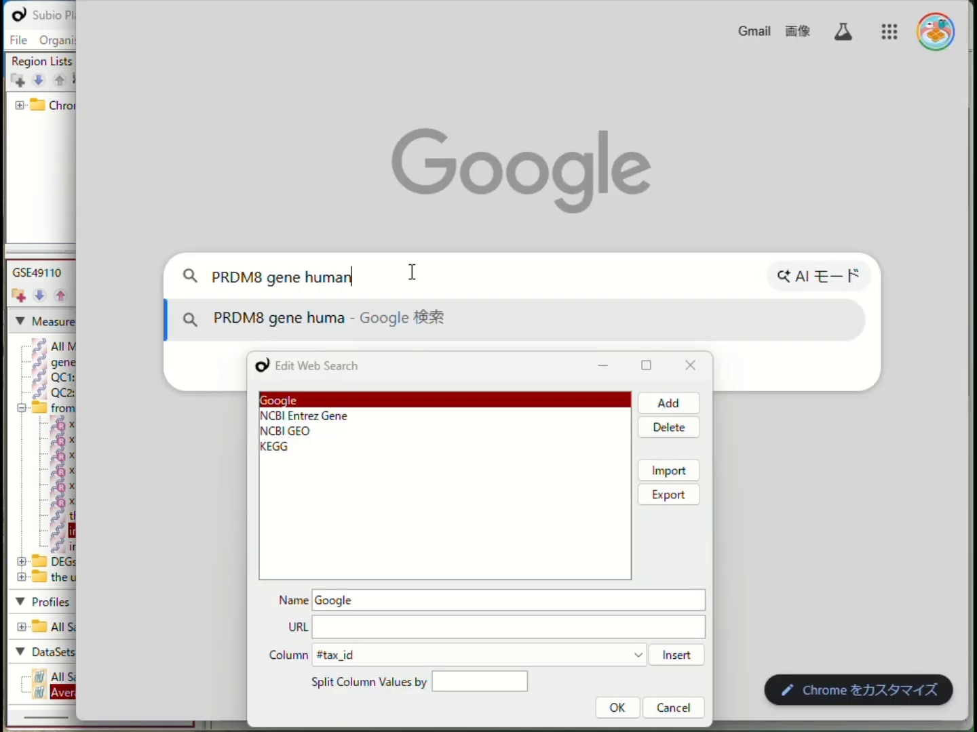
pyautogui.press('Return')
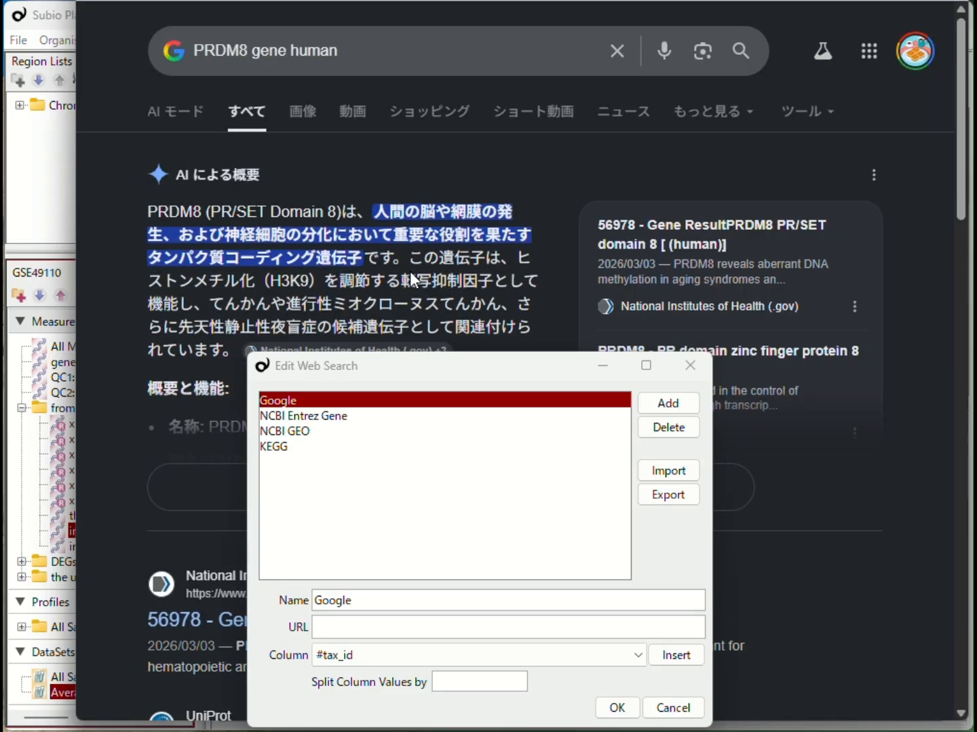
# Copy the Google results URL and paste it into the Google entry's URL field.
pyautogui.click(418, 0)
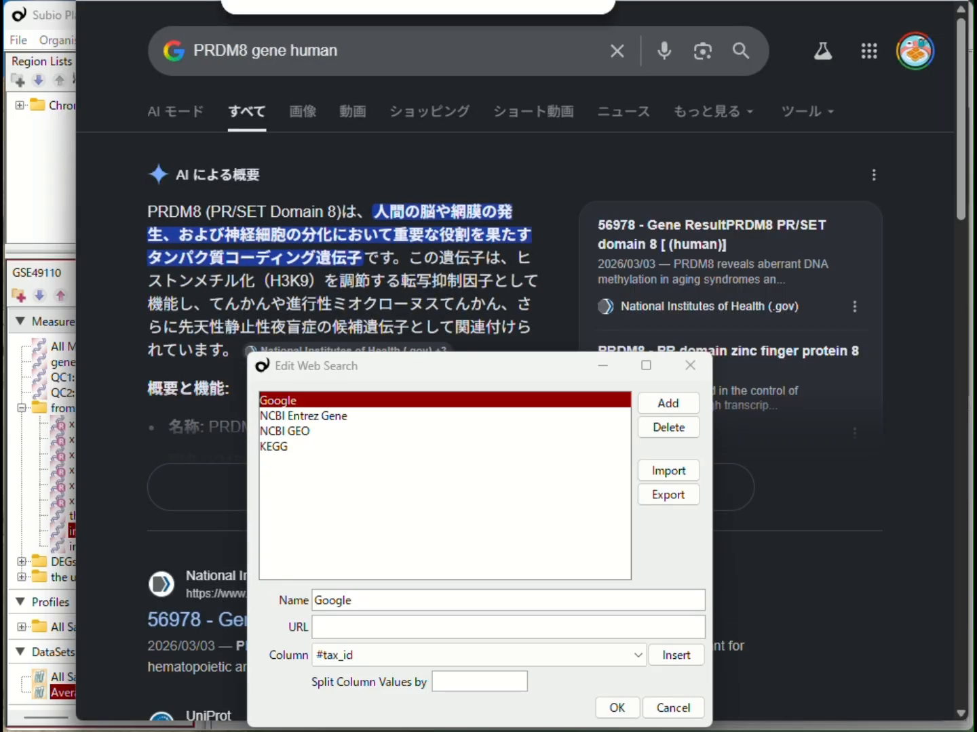
pyautogui.click(358, 628)
pyautogui.write('https://www.google.com/search?q=PRDM8+gene+human')
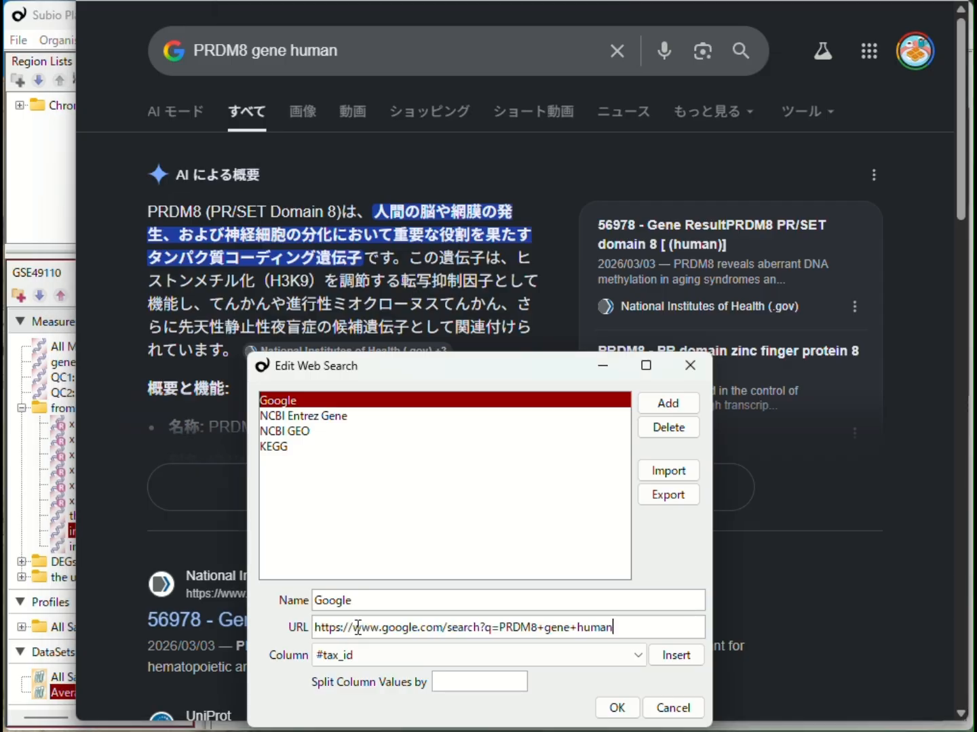
# Replace PRDM8 in the URL with the Symbol column placeholder and save the web search settings.
pyautogui.moveTo(501, 626); pyautogui.dragTo(532, 626)
pyautogui.click(377, 658)
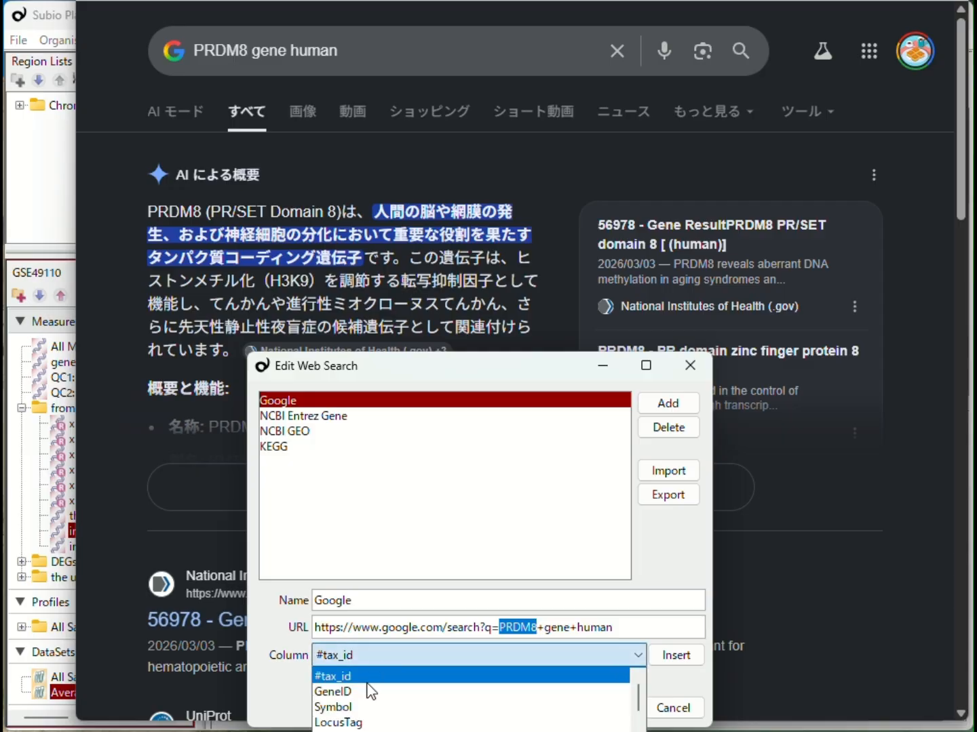
pyautogui.click(369, 708)
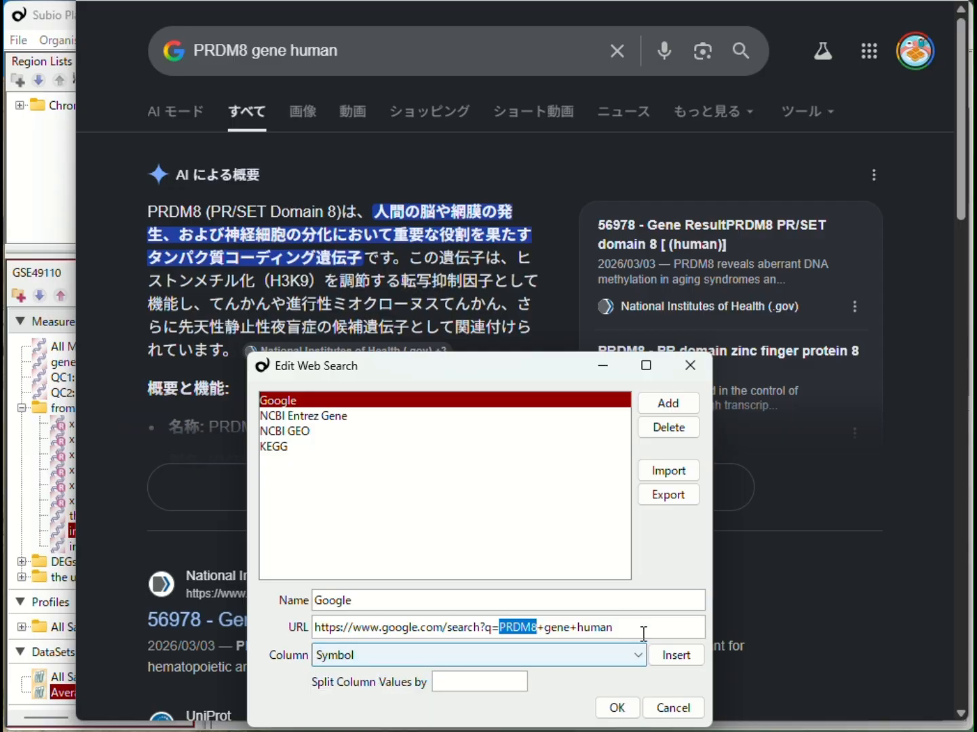
pyautogui.click(676, 657)
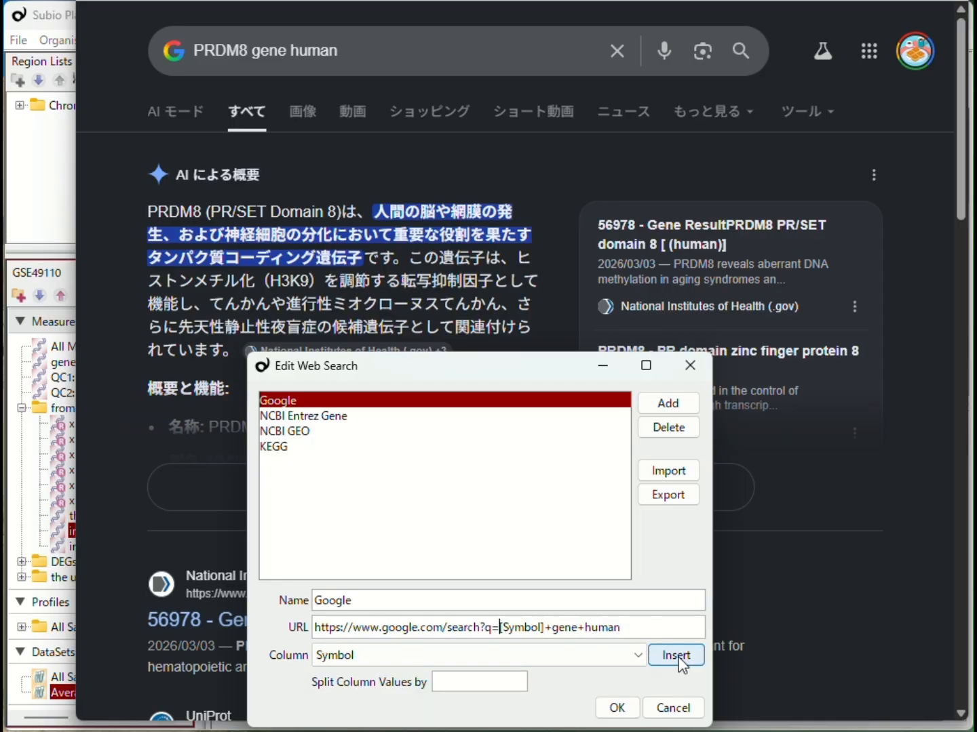
pyautogui.click(616, 707)
pyautogui.click(61, 235)
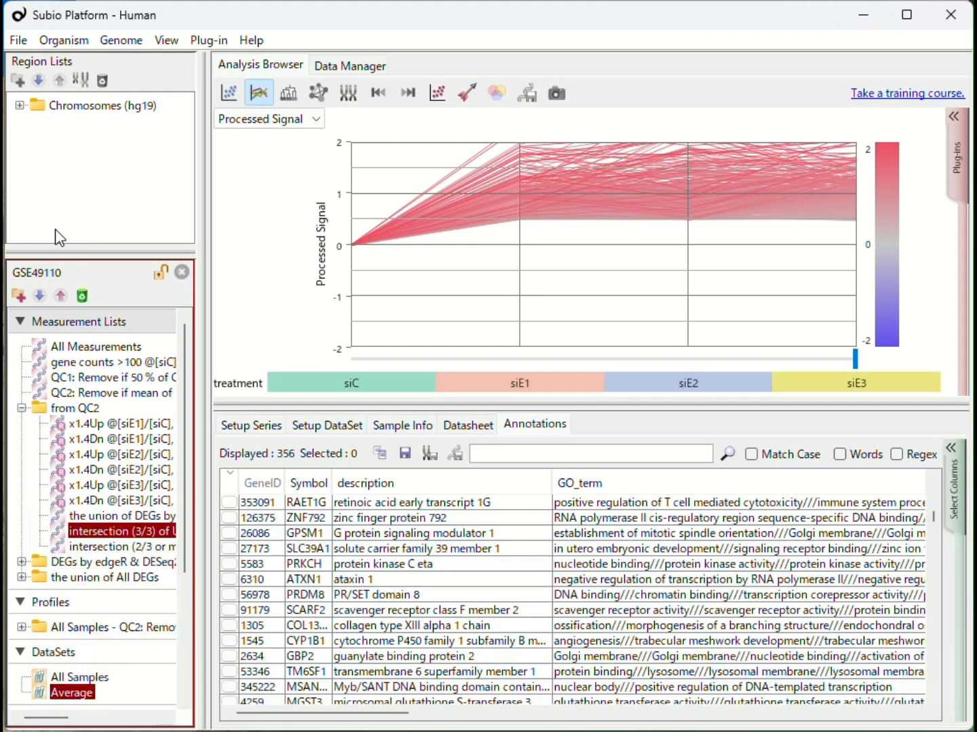
# Run the new Google web search on the GPSM1 gene symbol.
pyautogui.rightClick(324, 547)
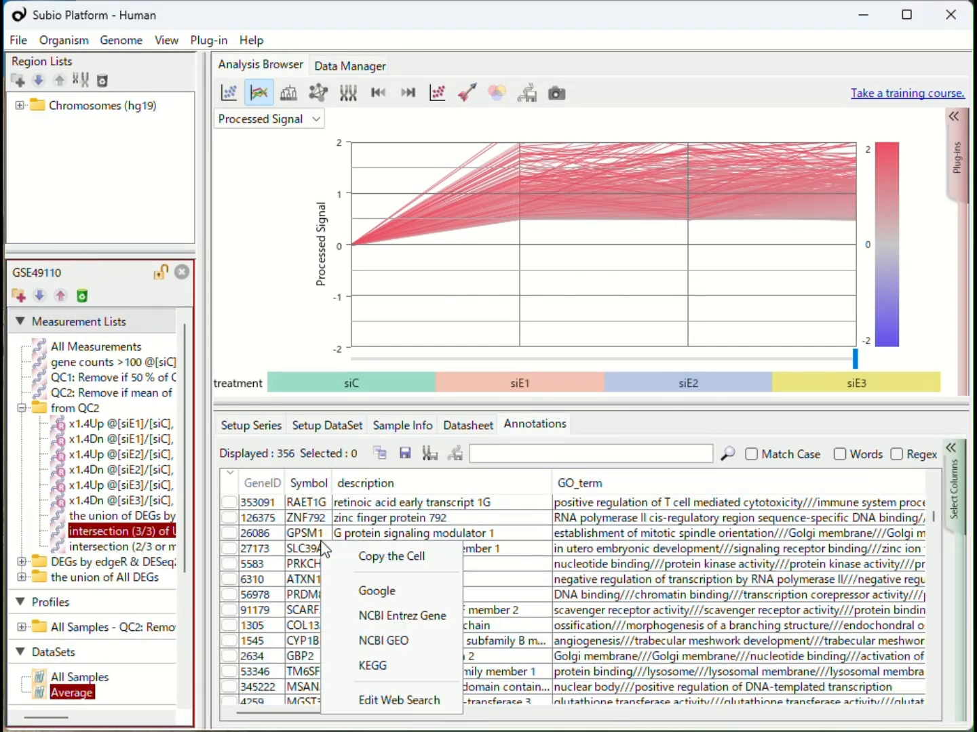
pyautogui.click(376, 592)
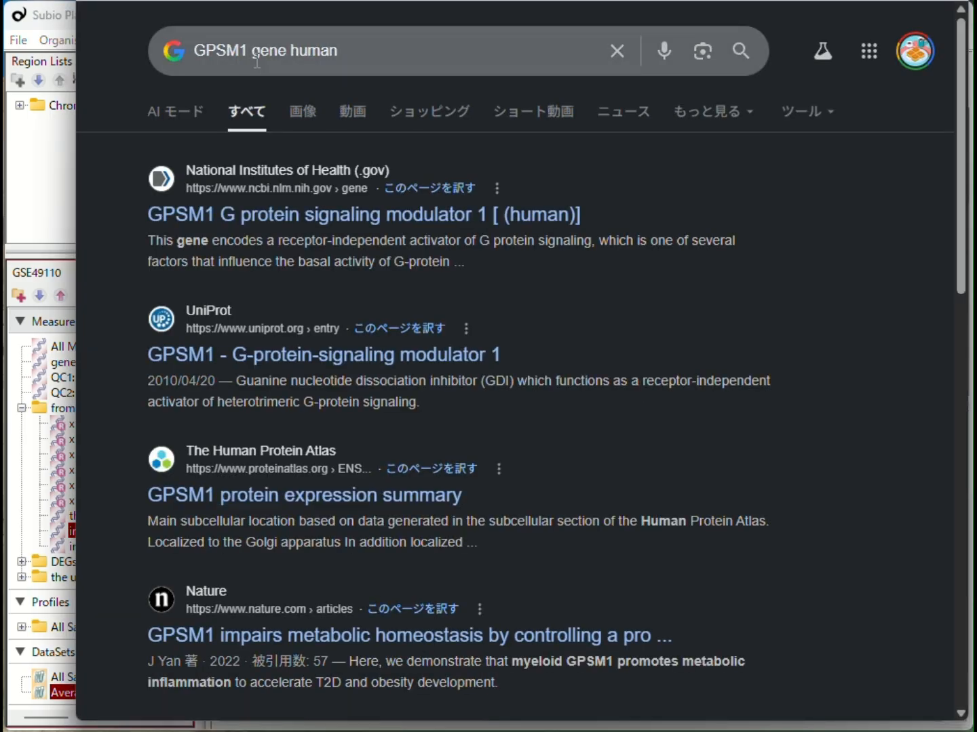
# Change the Google query to "Pathways or Networks including GPSM1" and run the search.
pyautogui.moveTo(253, 52); pyautogui.dragTo(454, 64)
pyautogui.press('BackSpace')
pyautogui.press('BackSpace')
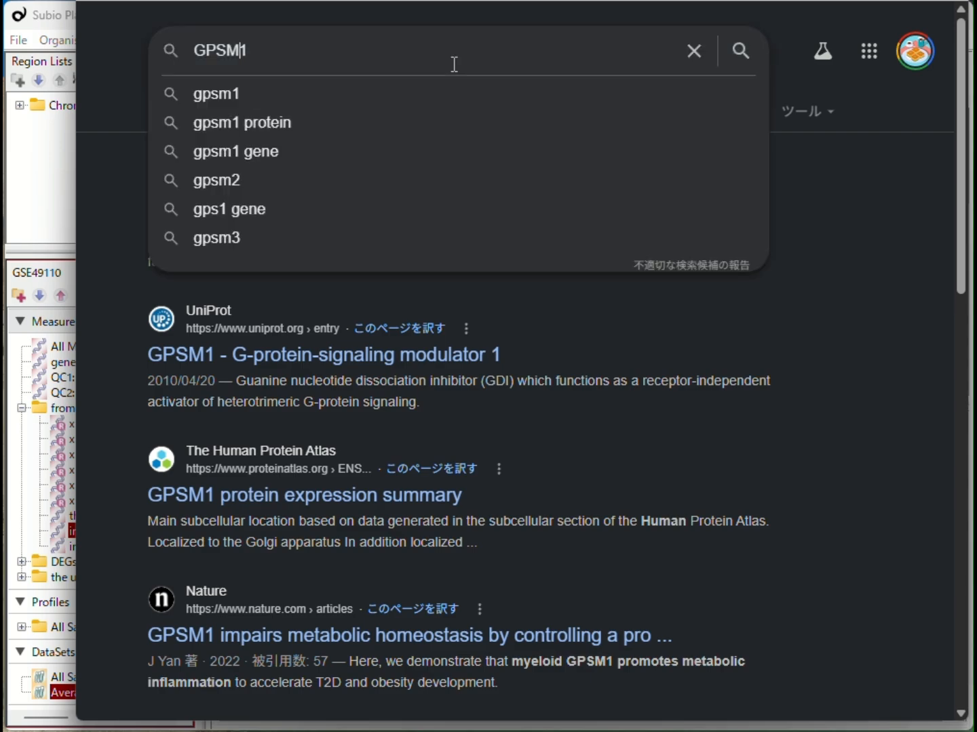
pyautogui.press('Home')
pyautogui.write('Pathways or Networks')
pyautogui.write('including')
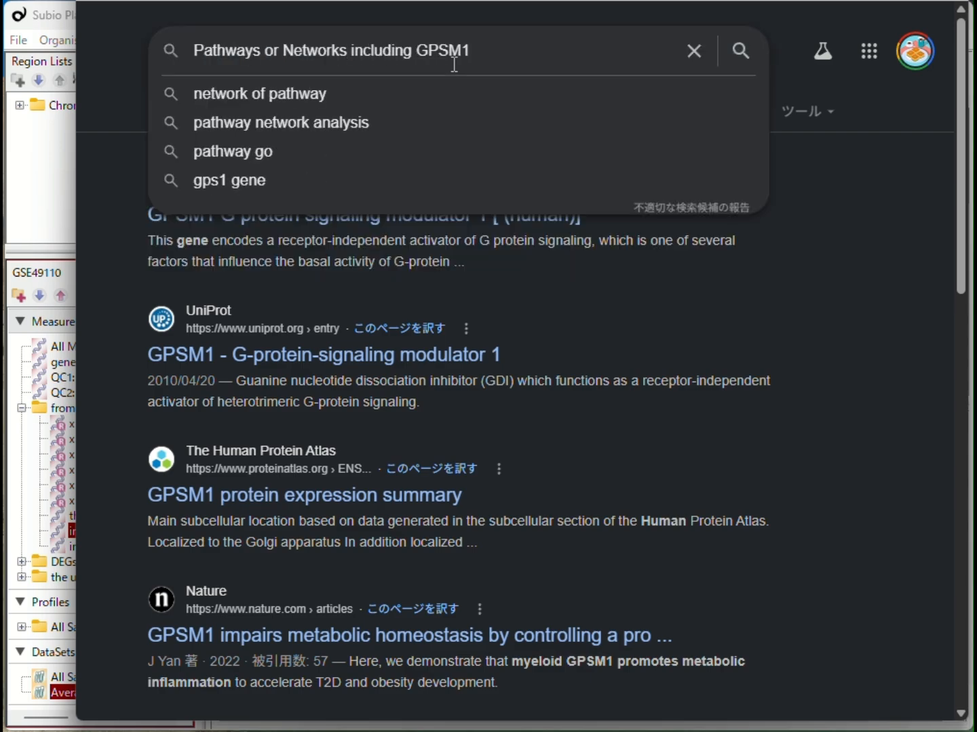
pyautogui.click(565, 58)
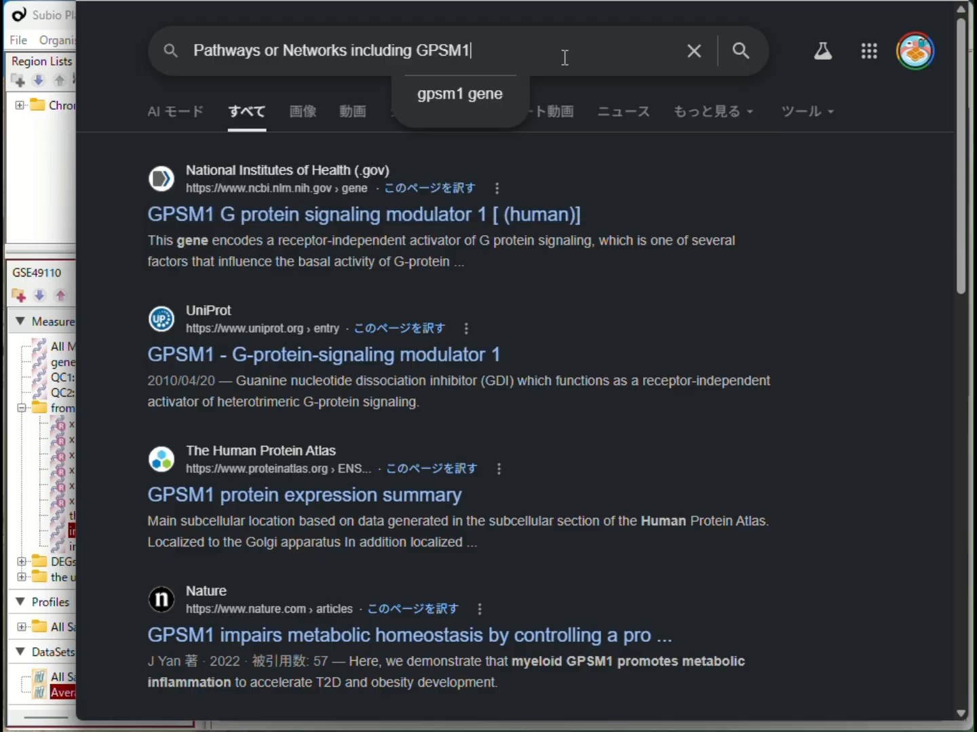
pyautogui.press('Return')
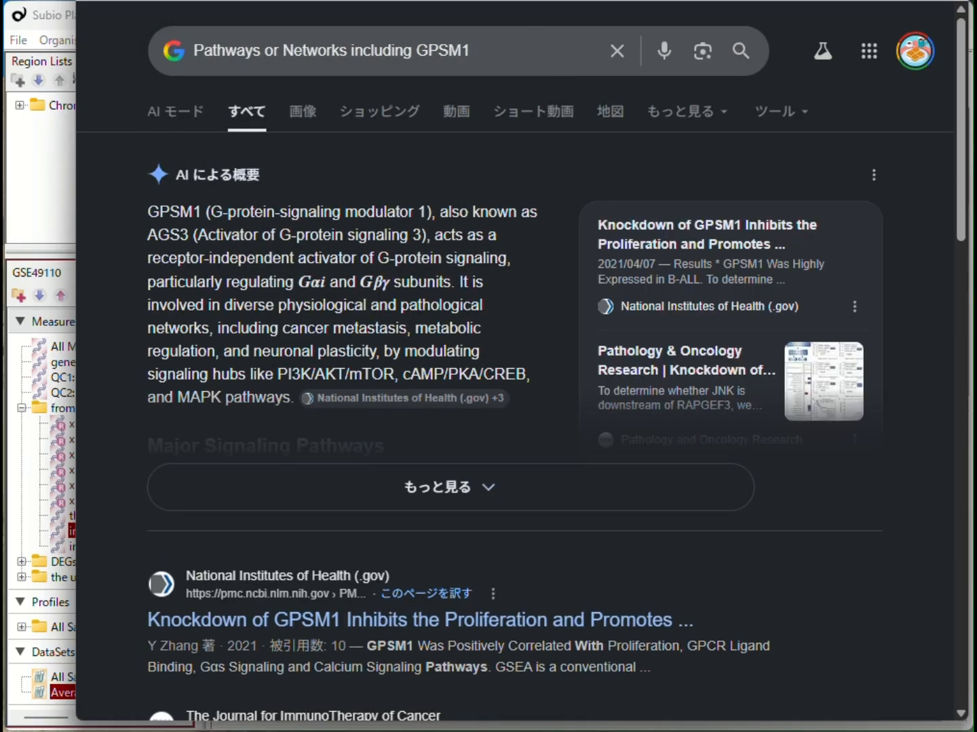
# Reopen the web search editor and add an entry named Google (Pathway / Network).
pyautogui.hotkey('alt', 'Tab')
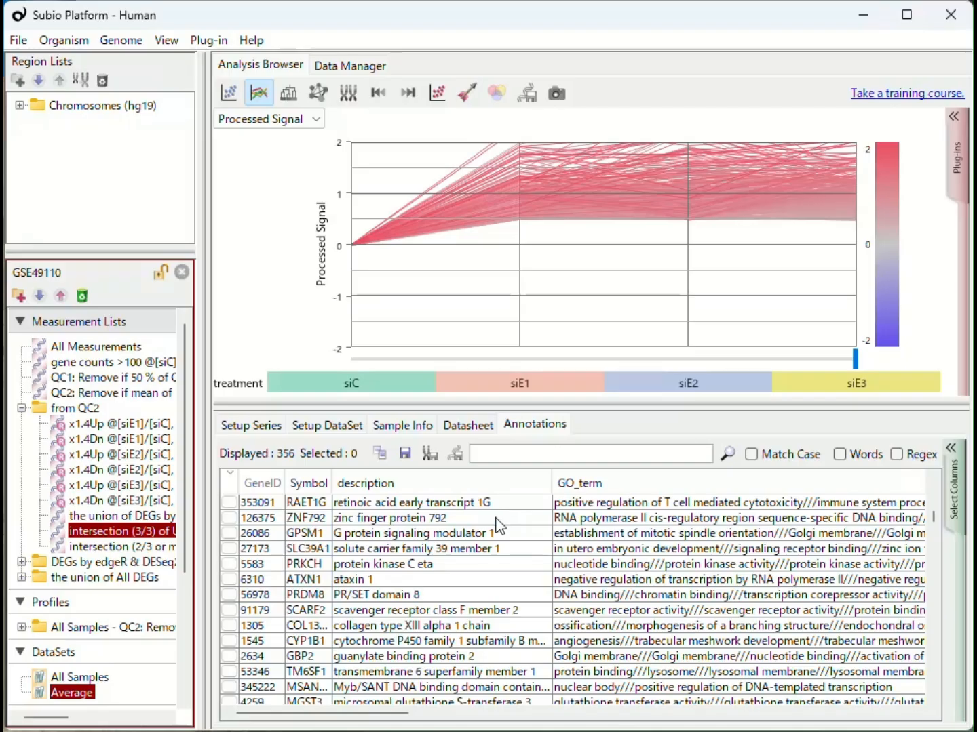
pyautogui.rightClick(491, 517)
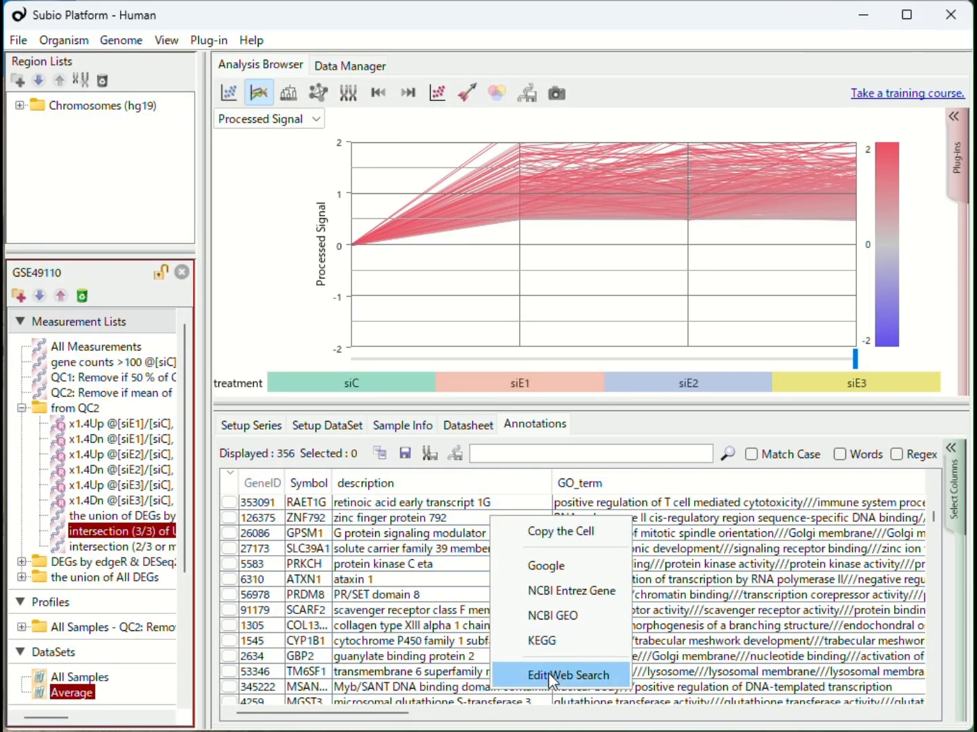
pyautogui.click(548, 673)
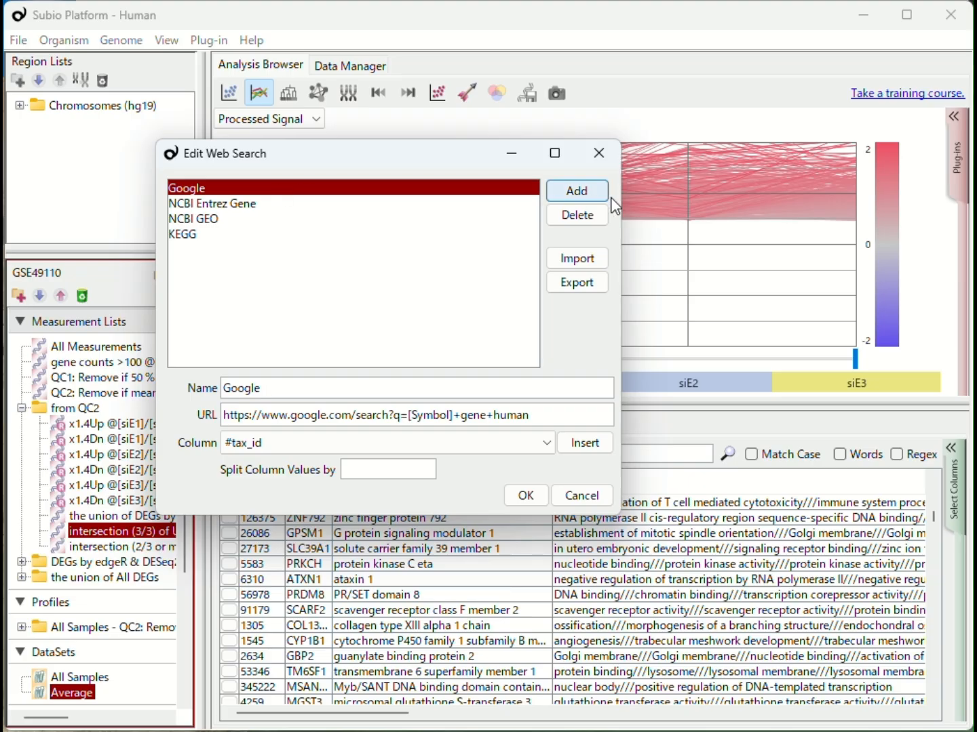
pyautogui.click(590, 191)
pyautogui.moveTo(376, 384); pyautogui.dragTo(144, 371)
pyautogui.write('Google (Pathway / Network')
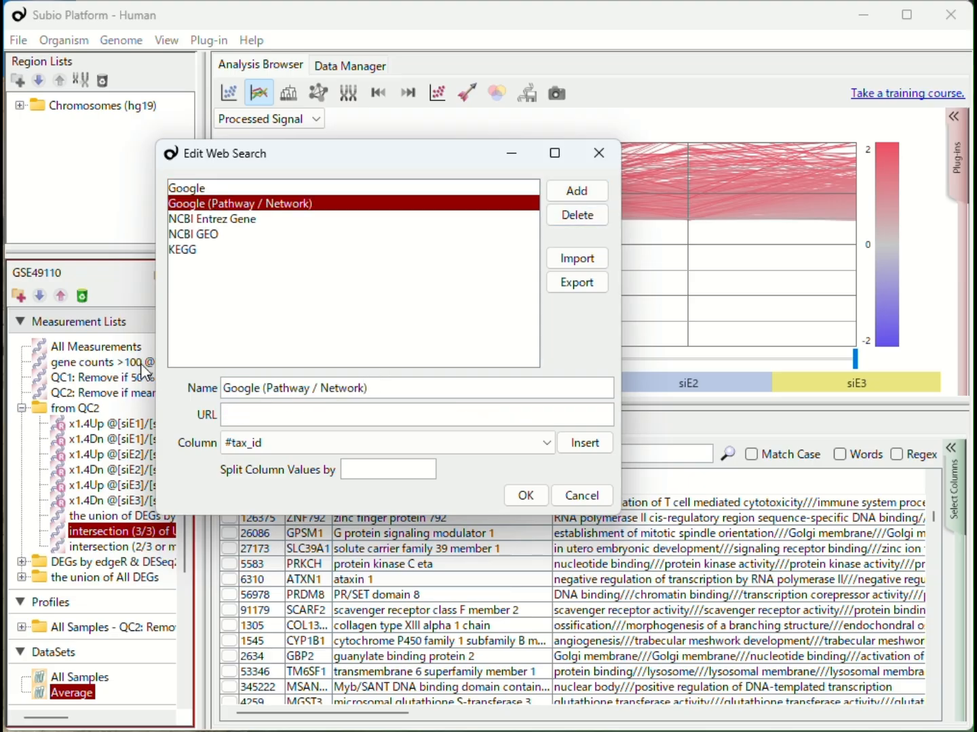
# Paste the pathway search URL into the entry and replace GPSM1 with the Symbol column placeholder.
pyautogui.click(243, 413)
pyautogui.write('https://www.google.com/search?q=Pathways+or+Networks+including+GPSM1')
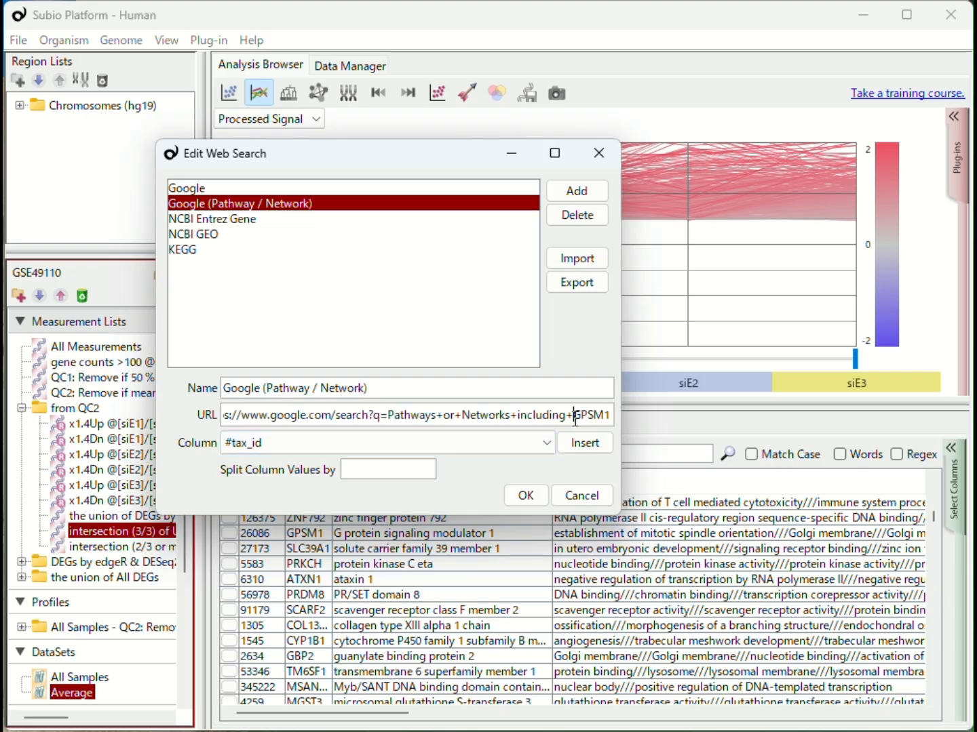
pyautogui.moveTo(572, 414); pyautogui.dragTo(636, 422)
pyautogui.click(296, 447)
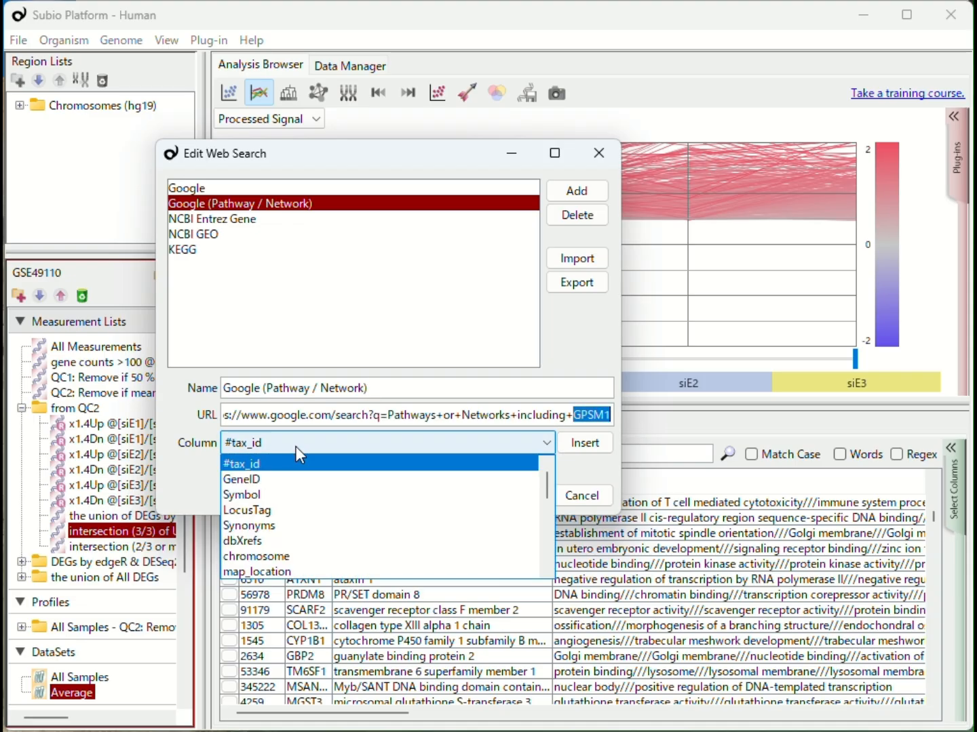
pyautogui.click(273, 498)
pyautogui.click(582, 443)
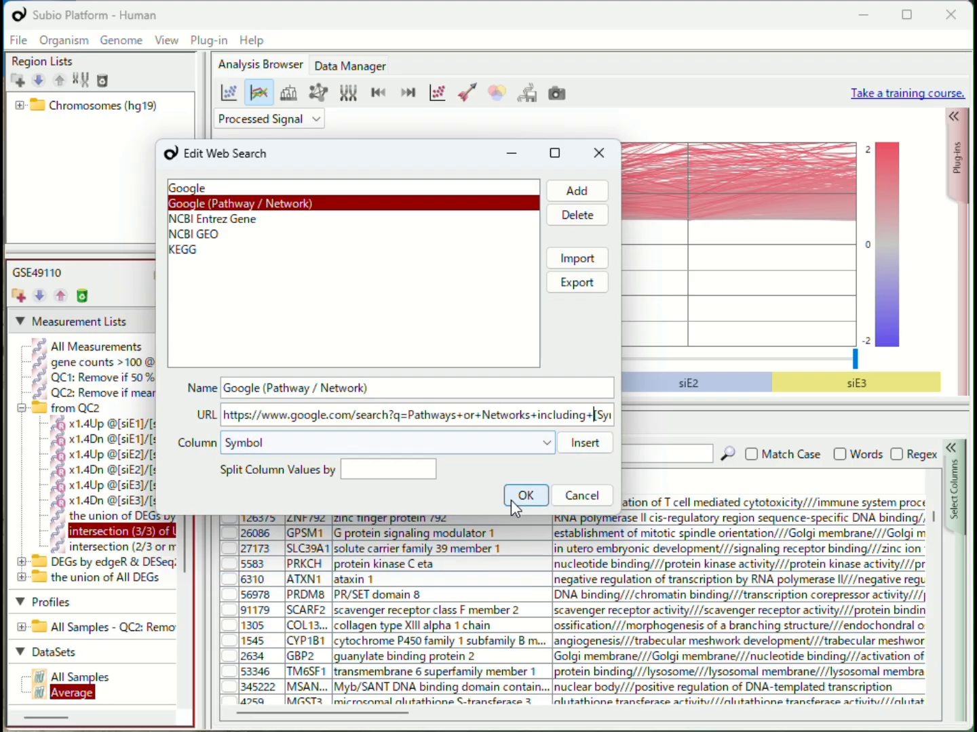
# Add another web search entry named Google (breast cancer).
pyautogui.click(294, 220)
pyautogui.click(297, 204)
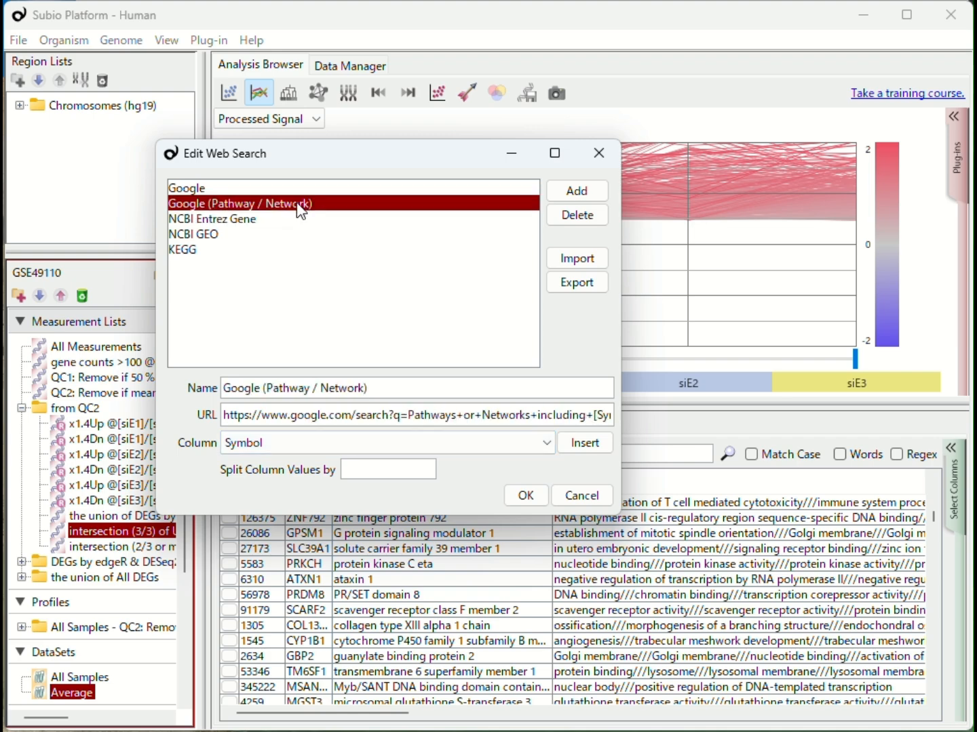
pyautogui.click(584, 191)
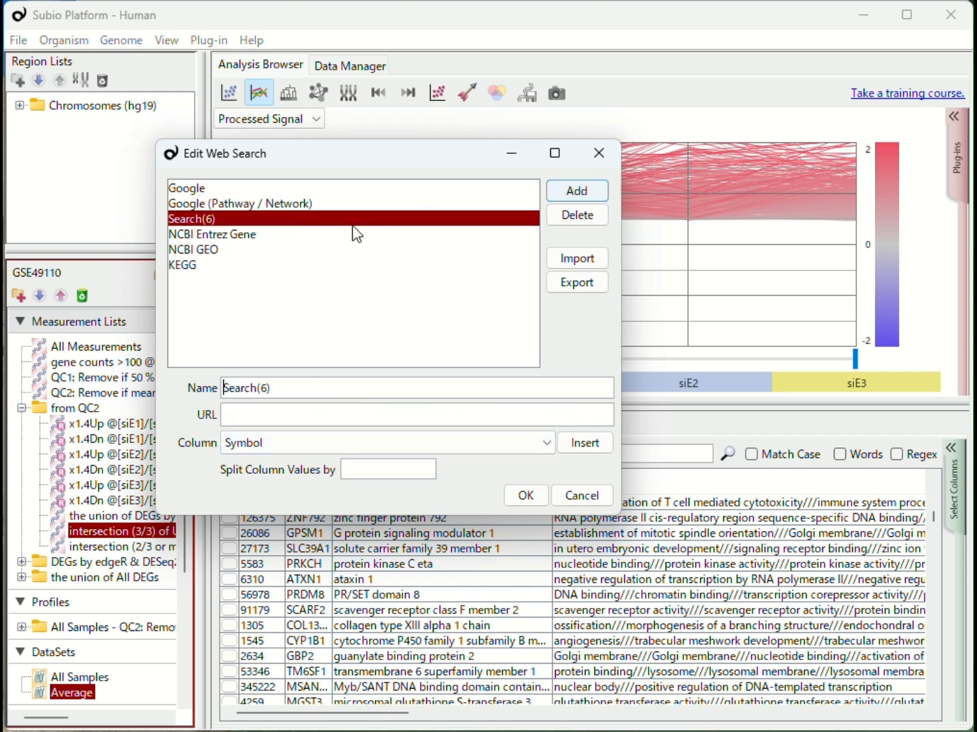
pyautogui.moveTo(289, 387); pyautogui.dragTo(154, 368)
pyautogui.write('Google (breast cancer)')
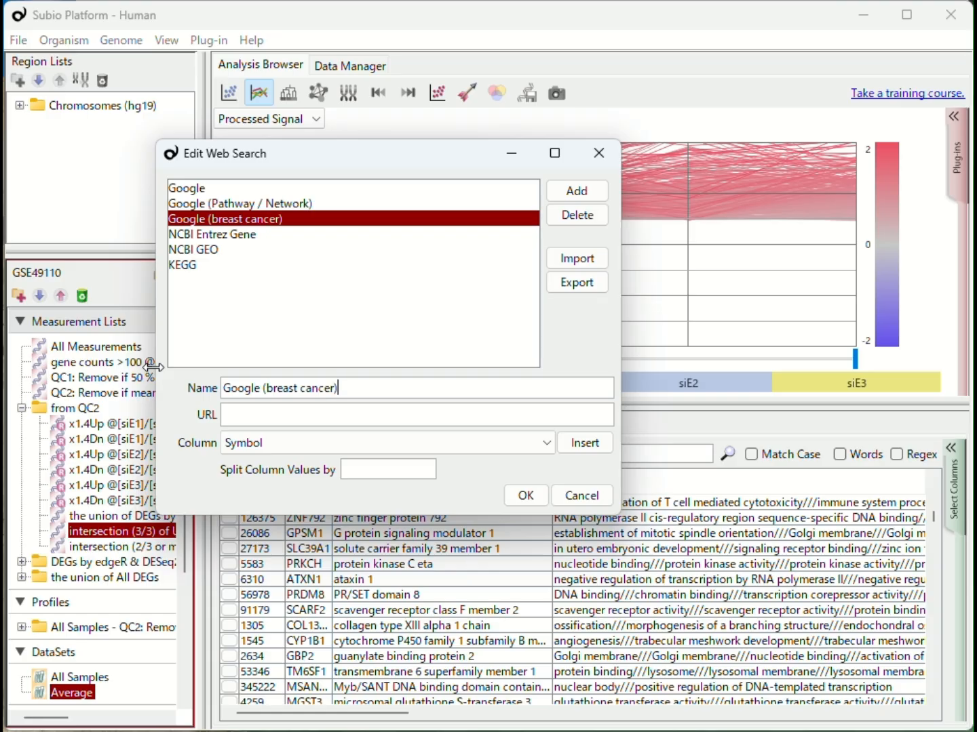
# Search Google for "Does GPSM1 relate to breast cancer?" and paste the results URL into the entry's URL field.
pyautogui.click(301, 417)
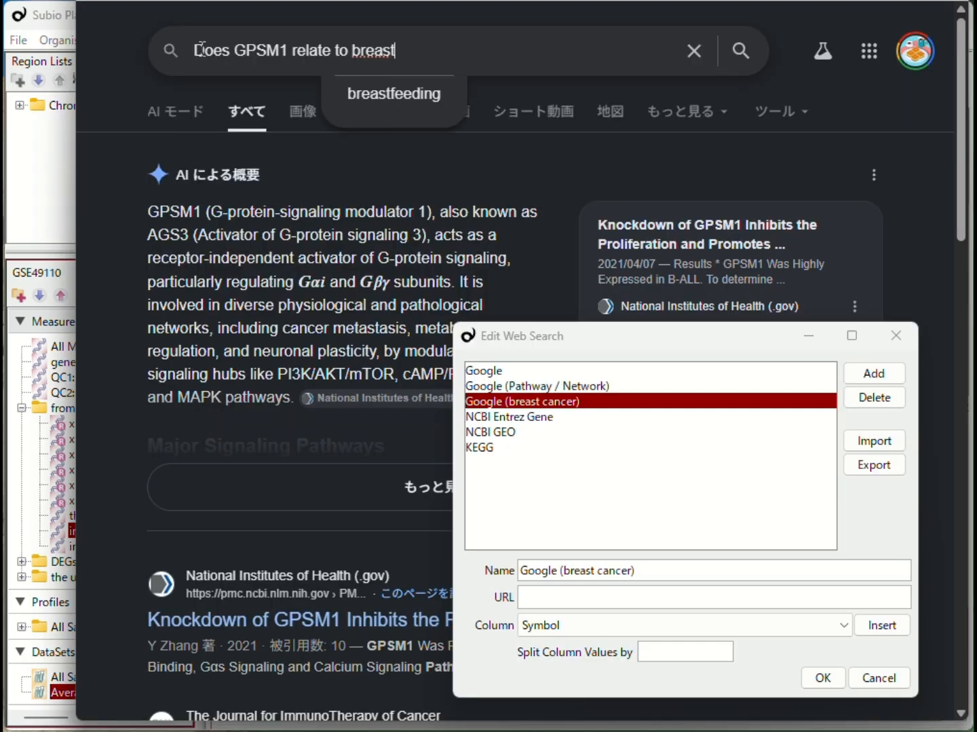
pyautogui.write('cancer?')
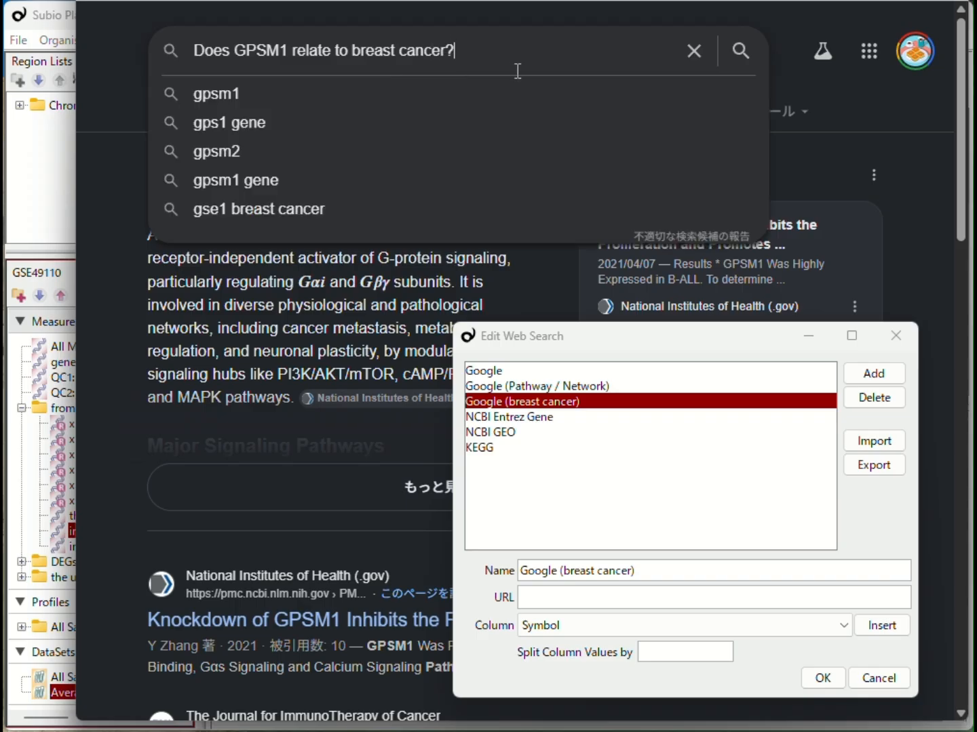
pyautogui.press('Return')
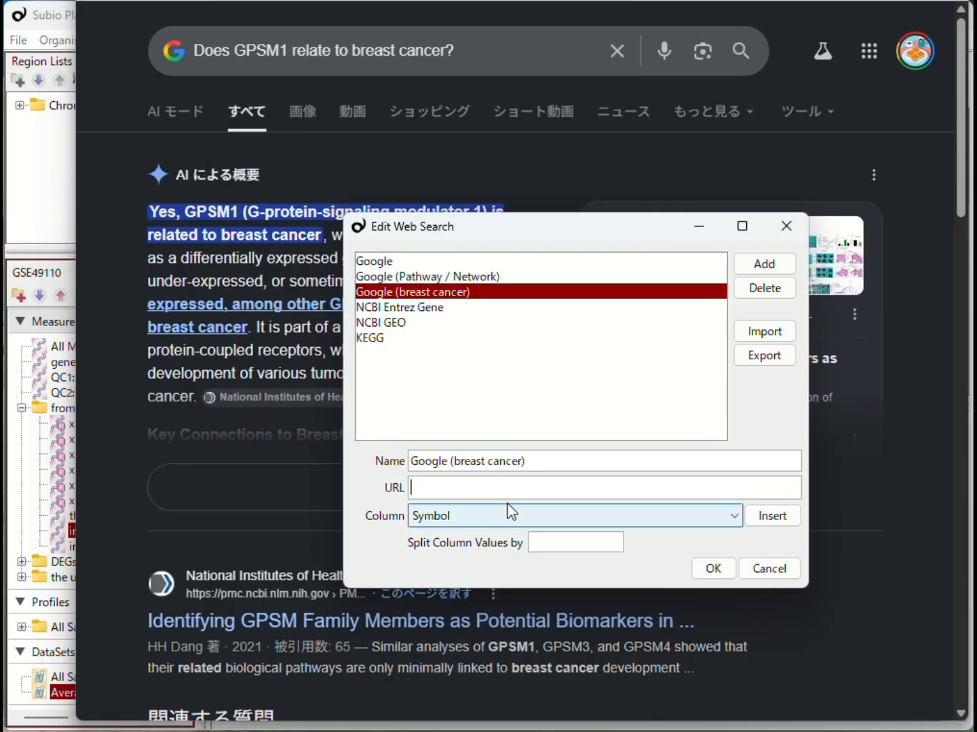
pyautogui.click(508, 485)
pyautogui.write('https://www.google.com/search?q=Does+GPSM1+relate+to+breast+cancer')
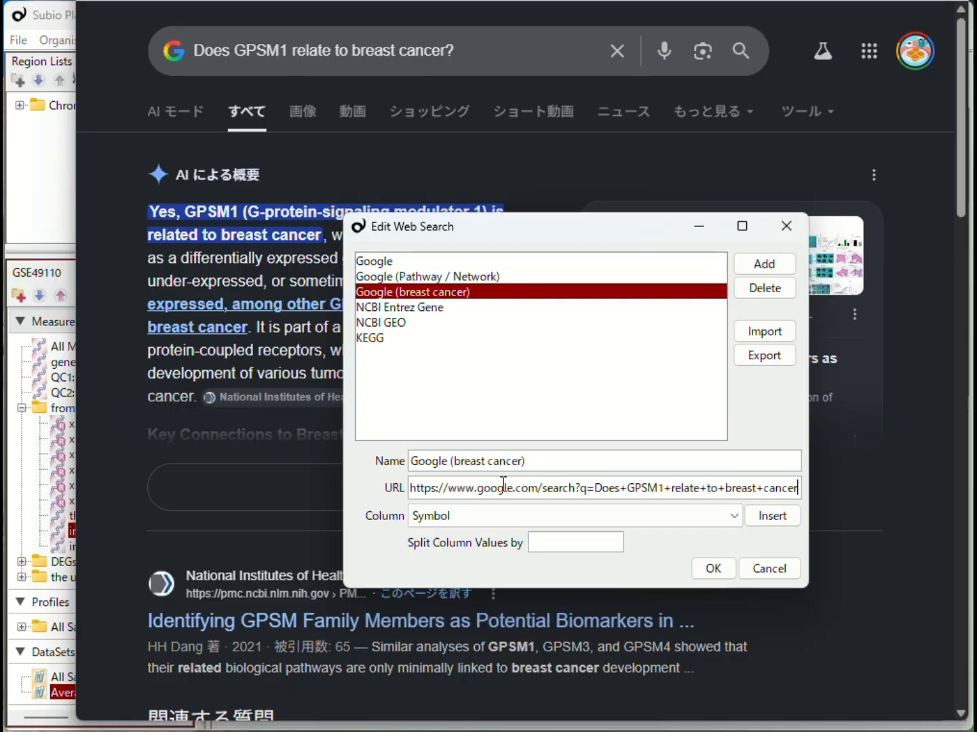
# Replace GPSM1 in the breast cancer URL with the Symbol column placeholder and save the web search entries.
pyautogui.moveTo(664, 487); pyautogui.dragTo(634, 488)
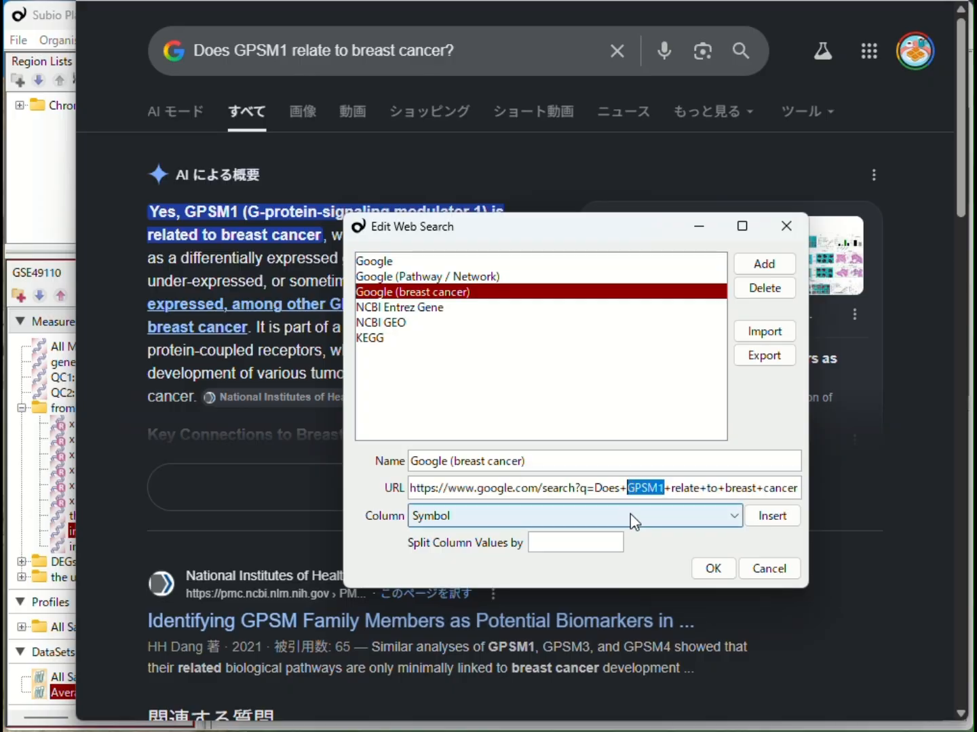
pyautogui.click(782, 517)
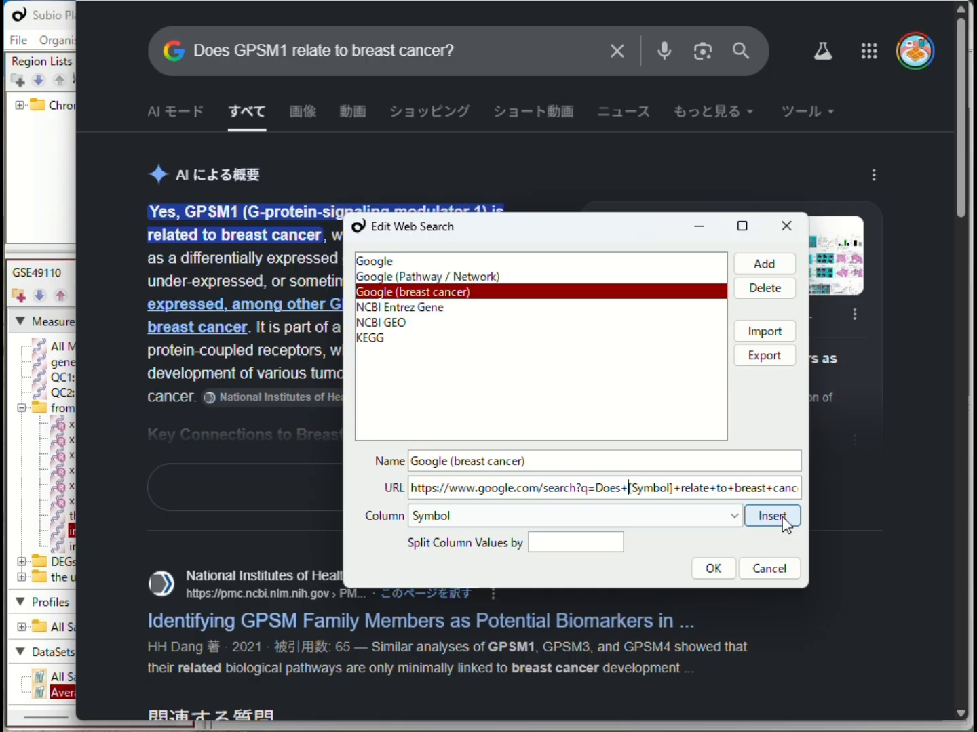
pyautogui.click(713, 568)
# Run the Google (Pathway / Network) search on GPSM1 from the annotation table and read the returned overview.
pyautogui.click(57, 237)
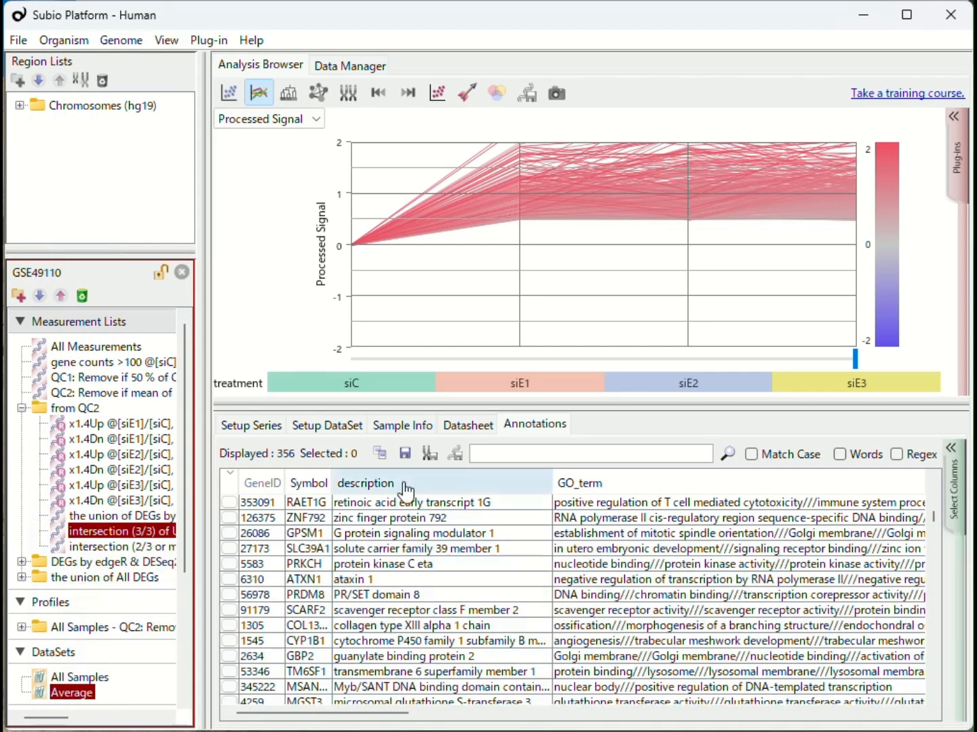
pyautogui.rightClick(318, 541)
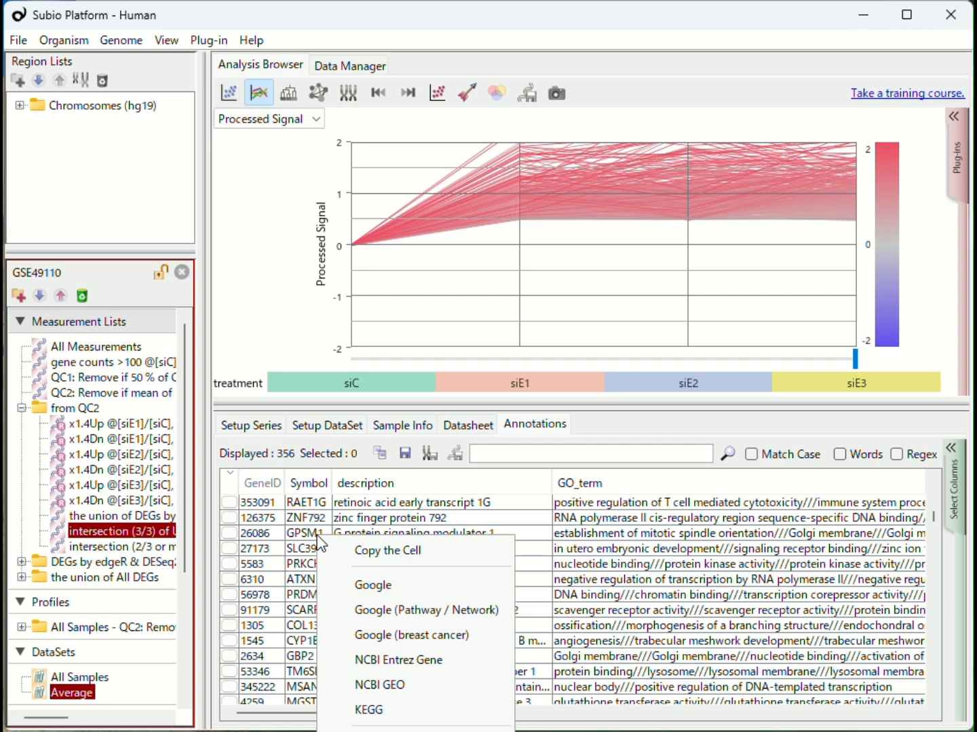
pyautogui.click(382, 614)
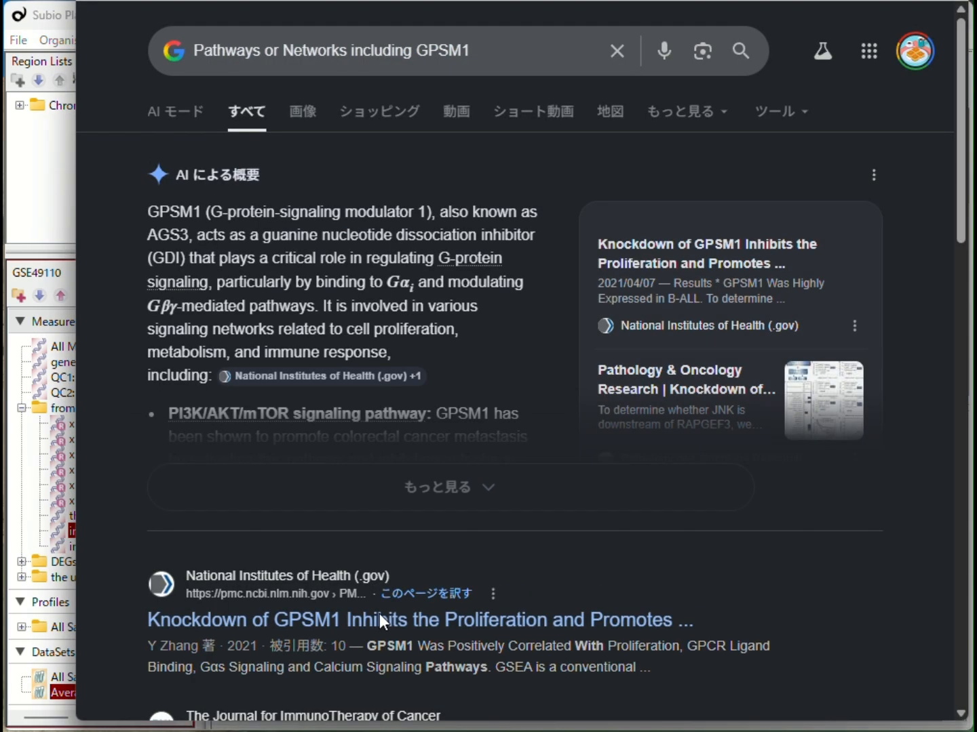
pyautogui.click(400, 483)
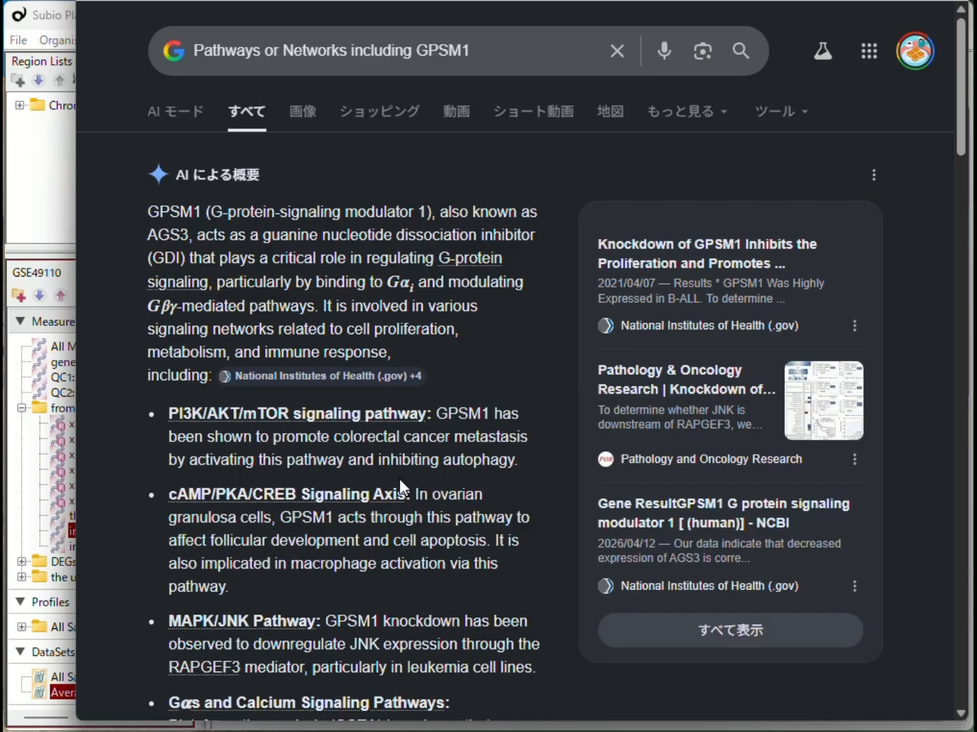
pyautogui.scroll(-5, 400, 479)
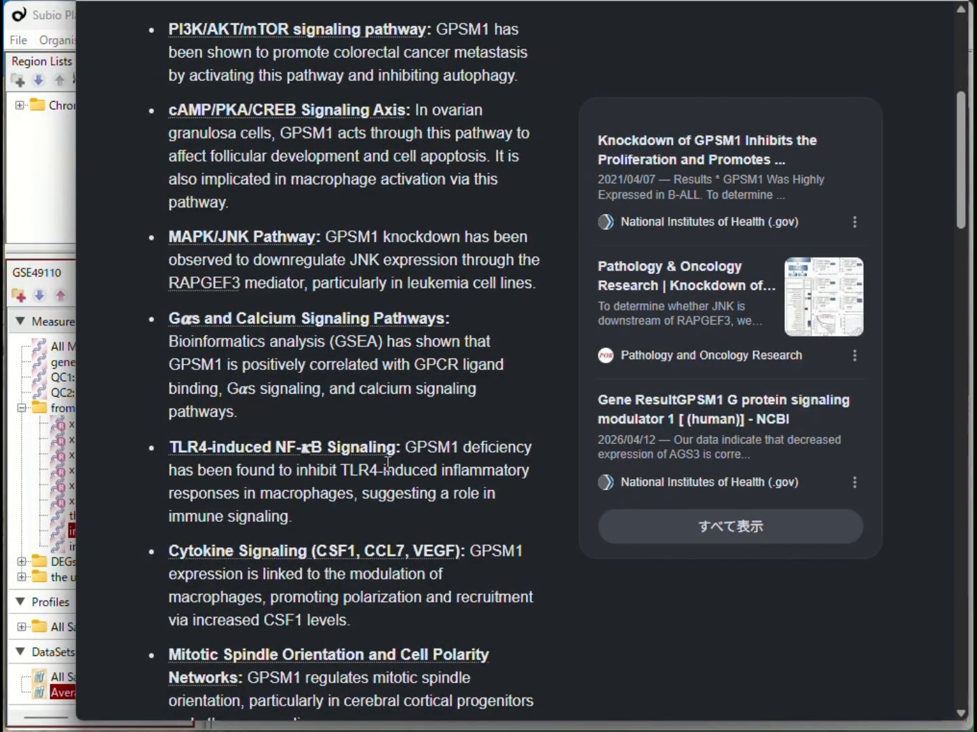
# Run the Google (breast cancer) search on GPSM1 from the annotation table and read the returned overview.
pyautogui.click(54, 226)
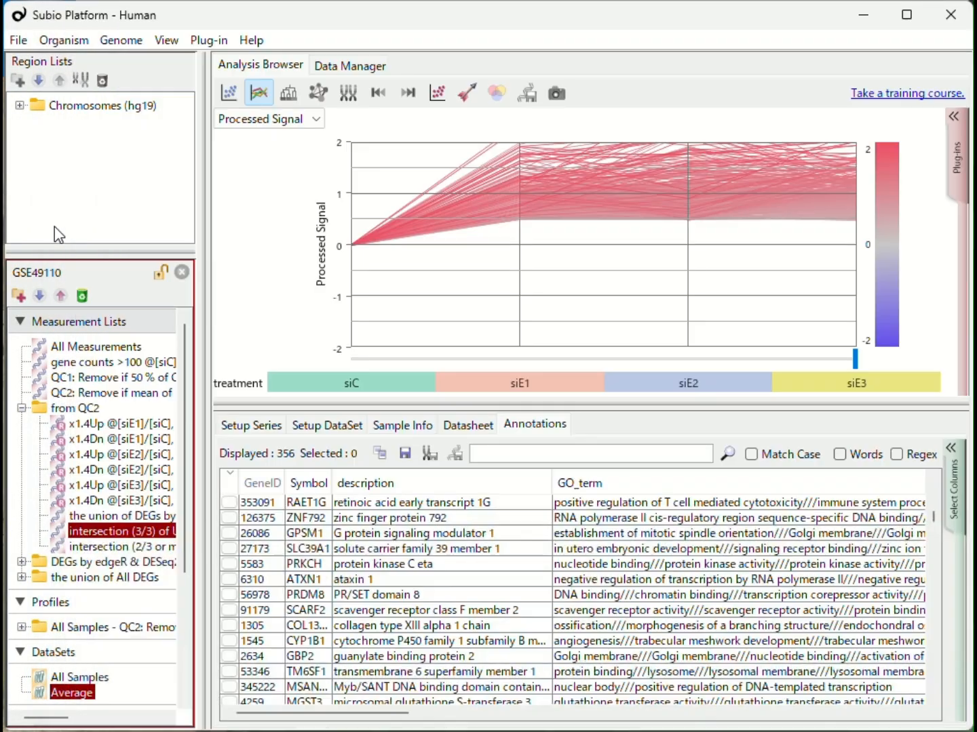
pyautogui.rightClick(308, 532)
pyautogui.click(359, 619)
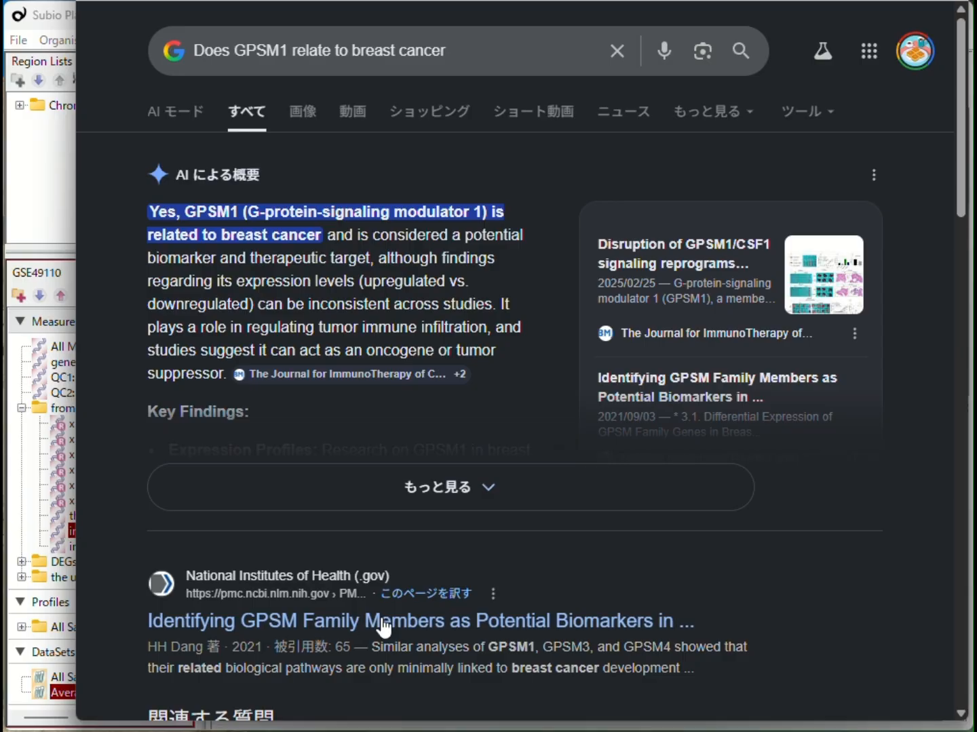
pyautogui.click(499, 496)
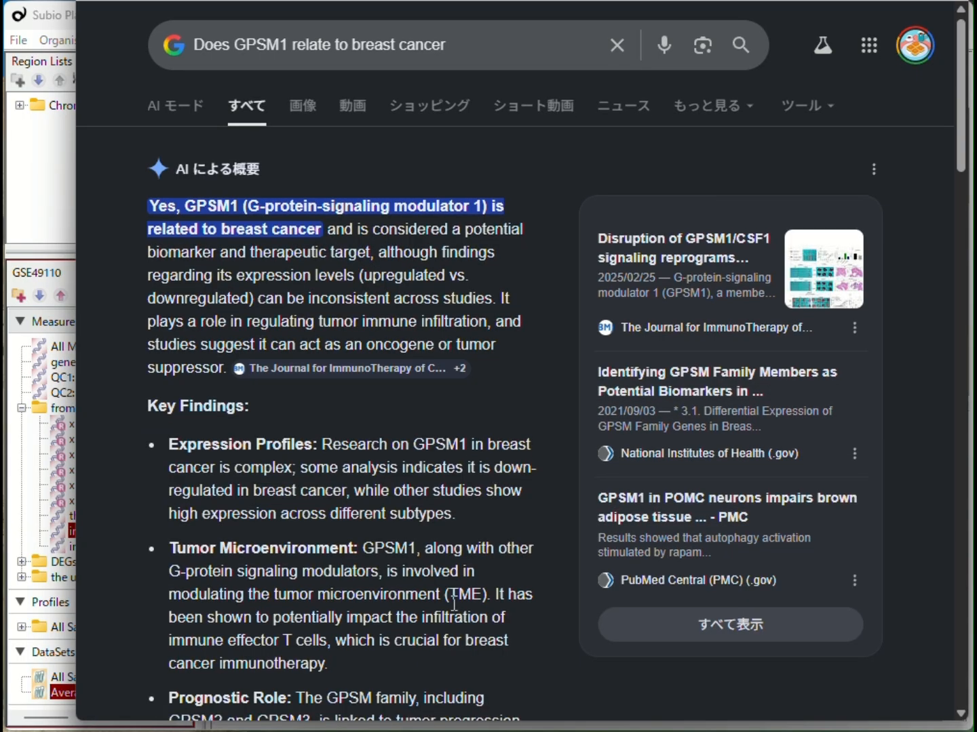
pyautogui.scroll(-3, 454, 600)
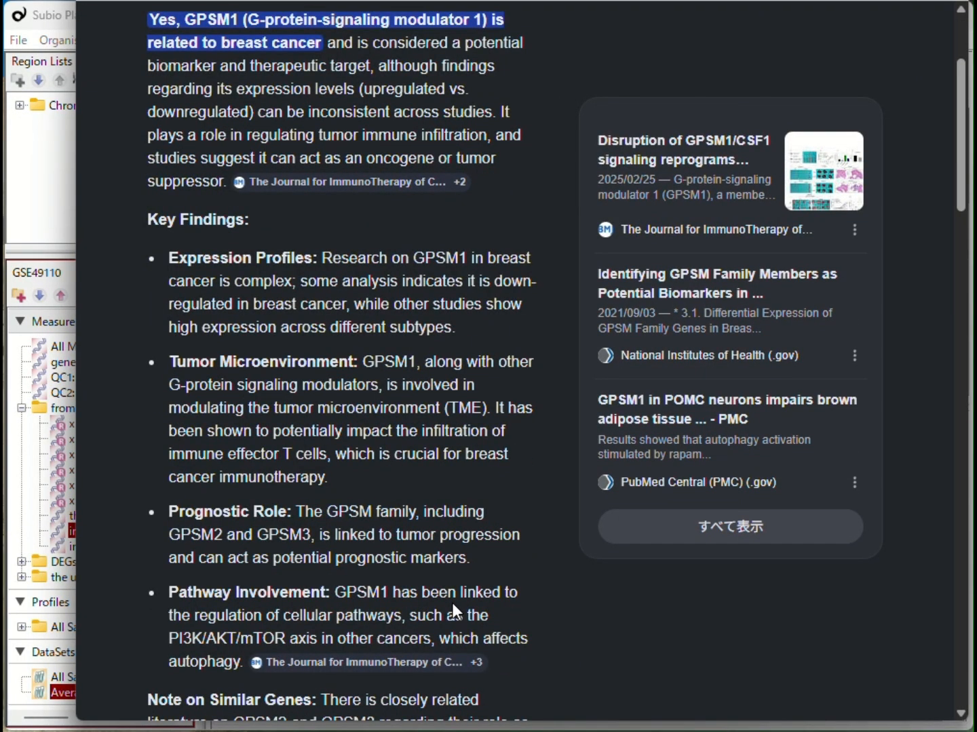
# Copy only the GeneID column of the intersection (3/3) list's annotations to the clipboard.
pyautogui.click(44, 239)
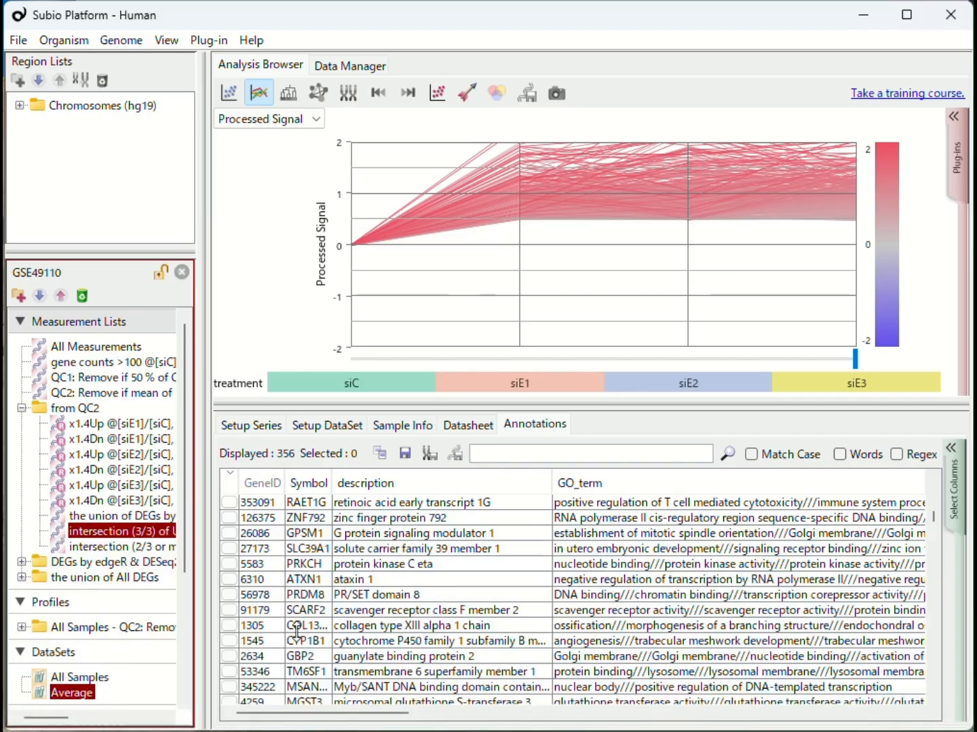
pyautogui.click(382, 453)
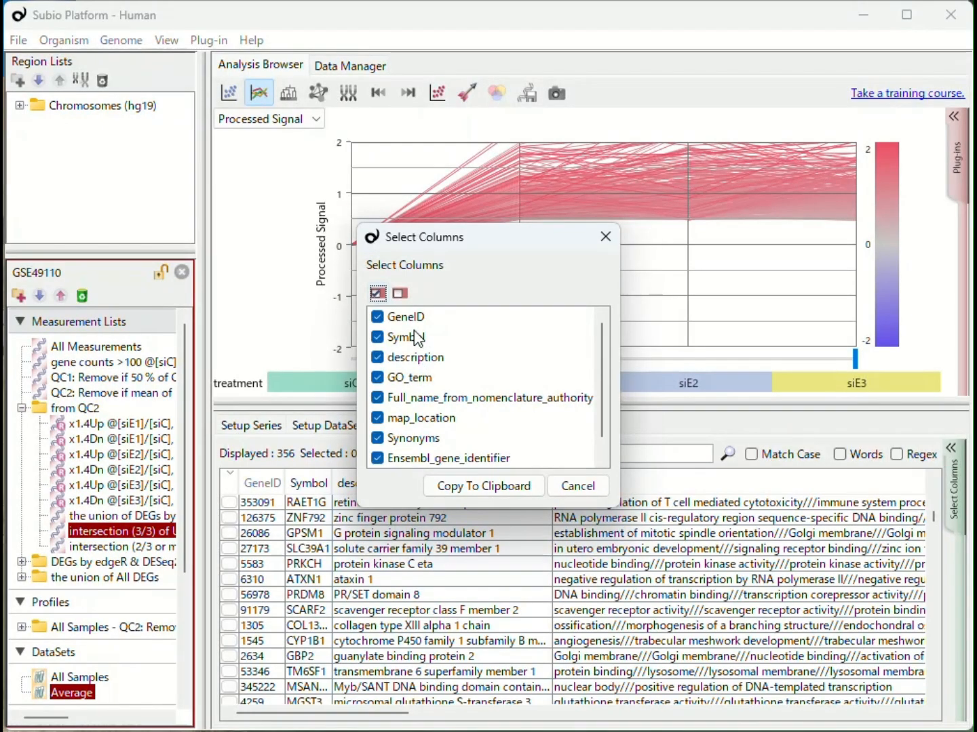
pyautogui.moveTo(414, 321); pyautogui.dragTo(411, 497)
pyautogui.scroll(-1, 493, 411)
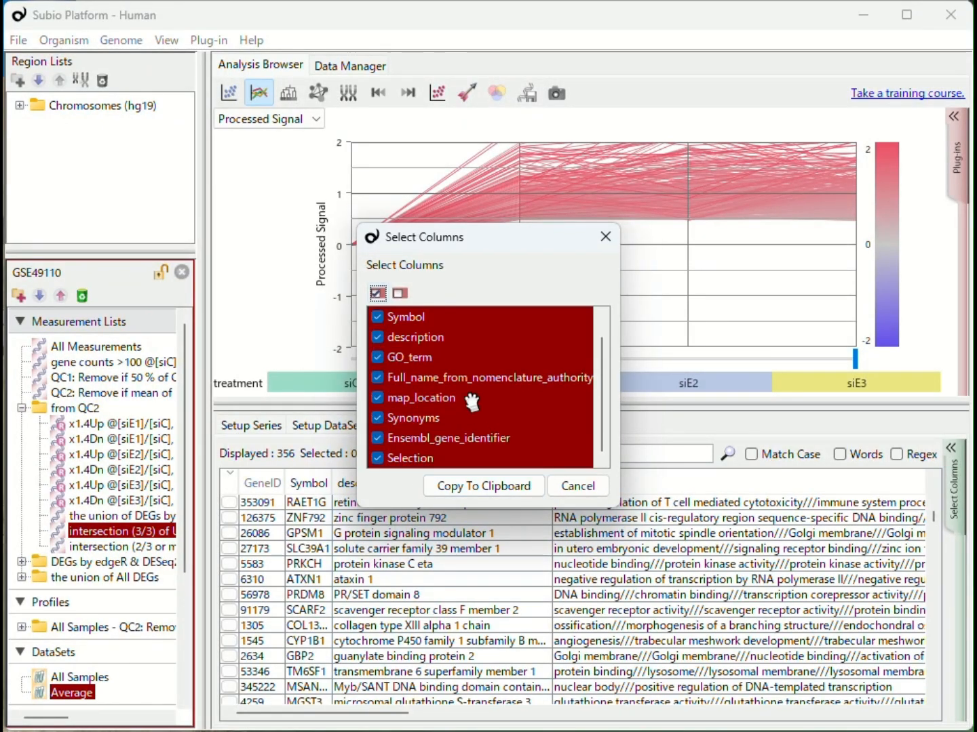
pyautogui.click(400, 293)
pyautogui.scroll(1, 418, 377)
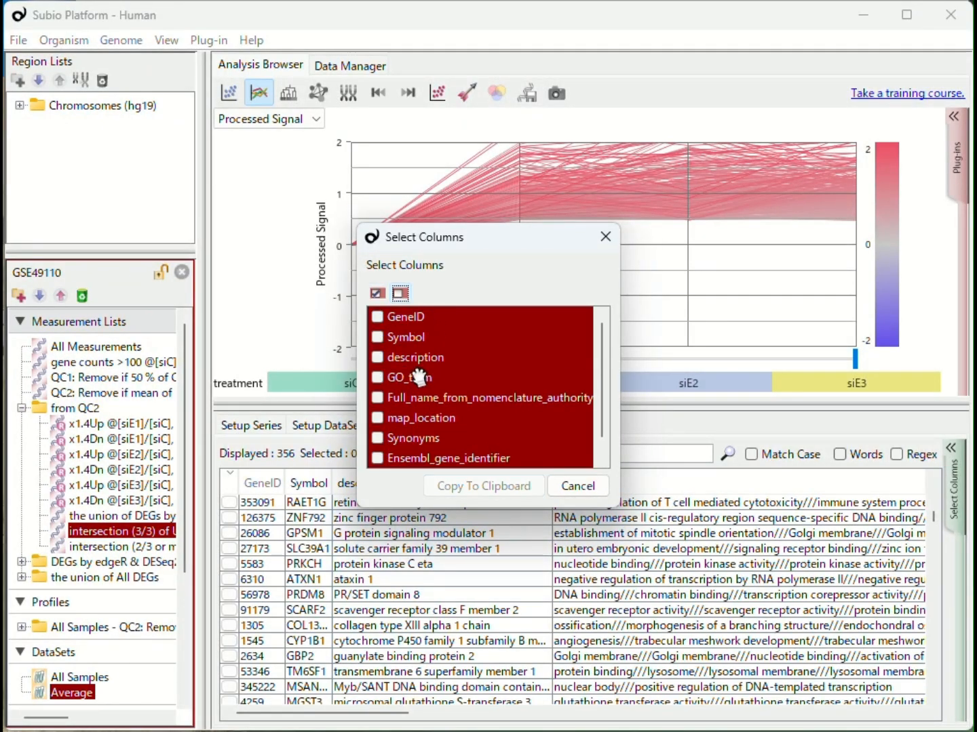
pyautogui.click(377, 316)
pyautogui.click(479, 486)
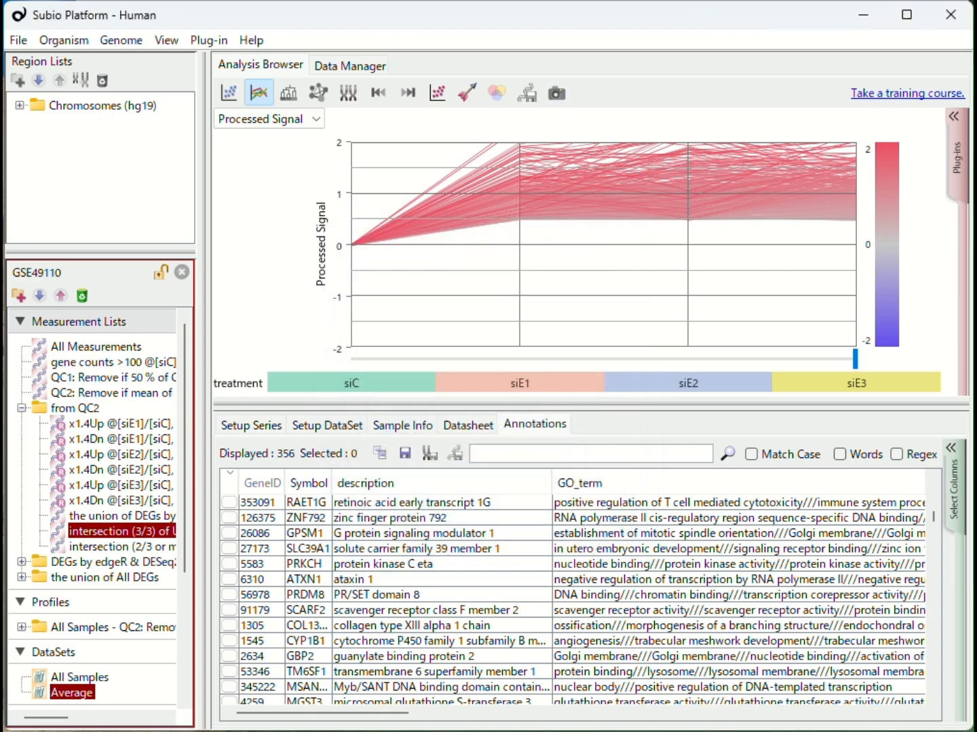
# Start a DAVID analysis and paste the copied gene IDs into a new user list upload.
pyautogui.hotkey('alt', 'Tab')
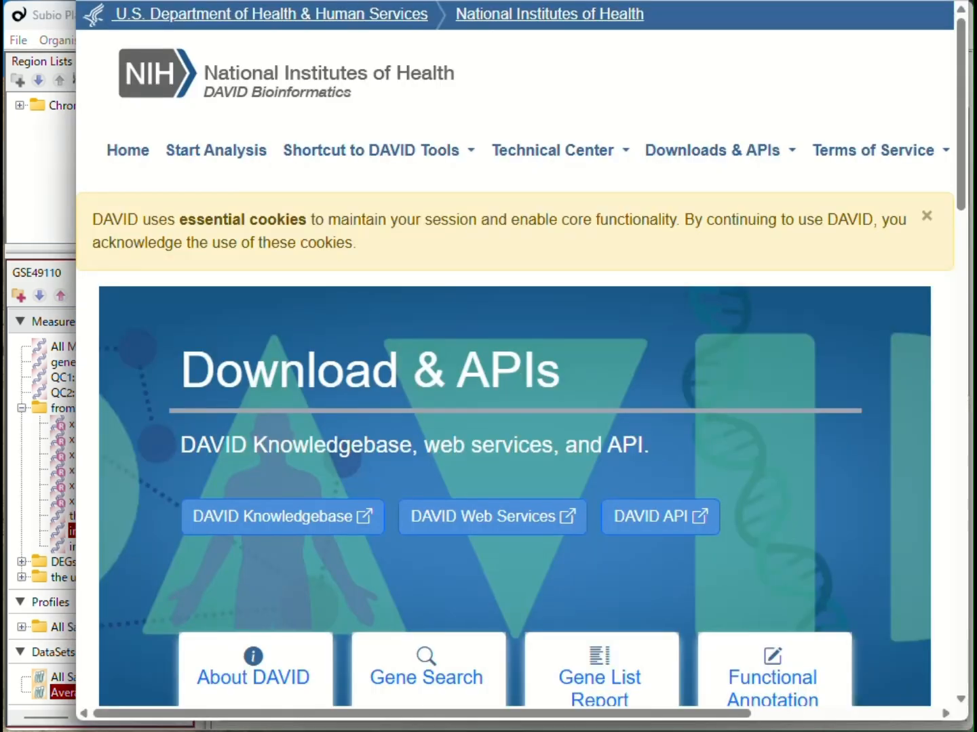
pyautogui.click(242, 165)
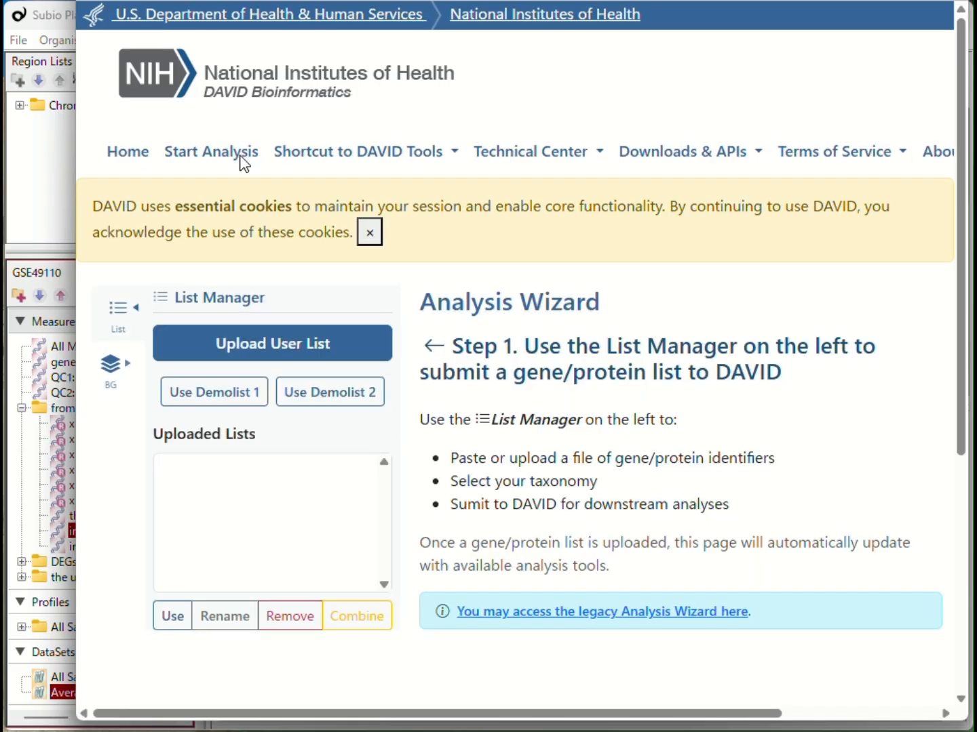
pyautogui.click(261, 339)
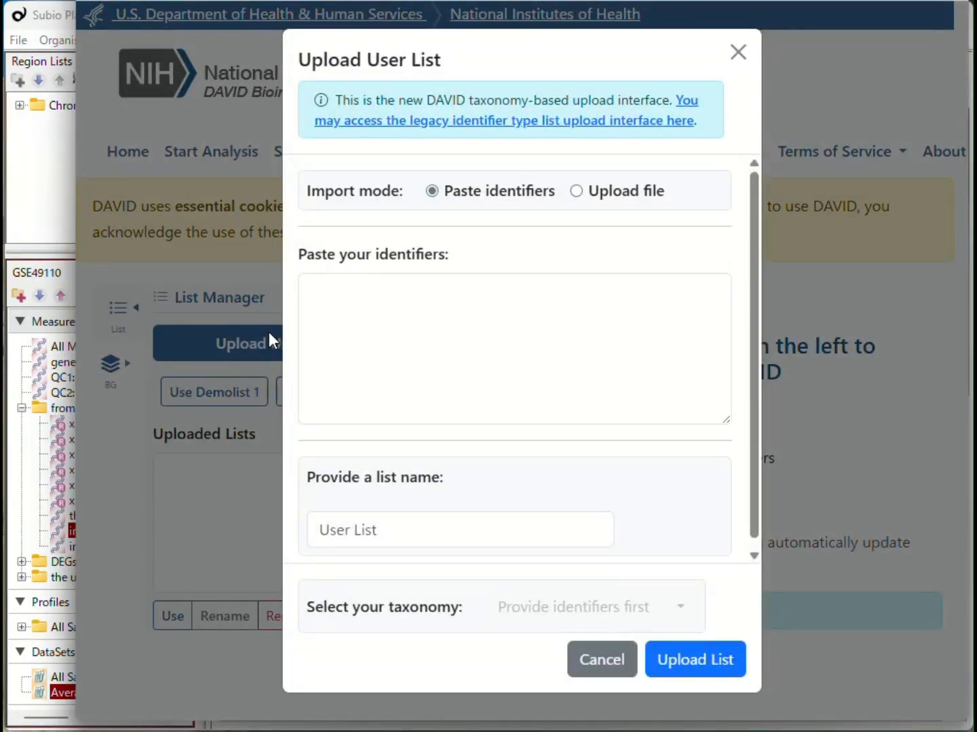
pyautogui.click(396, 322)
pyautogui.hotkey('ctrl', 'v')
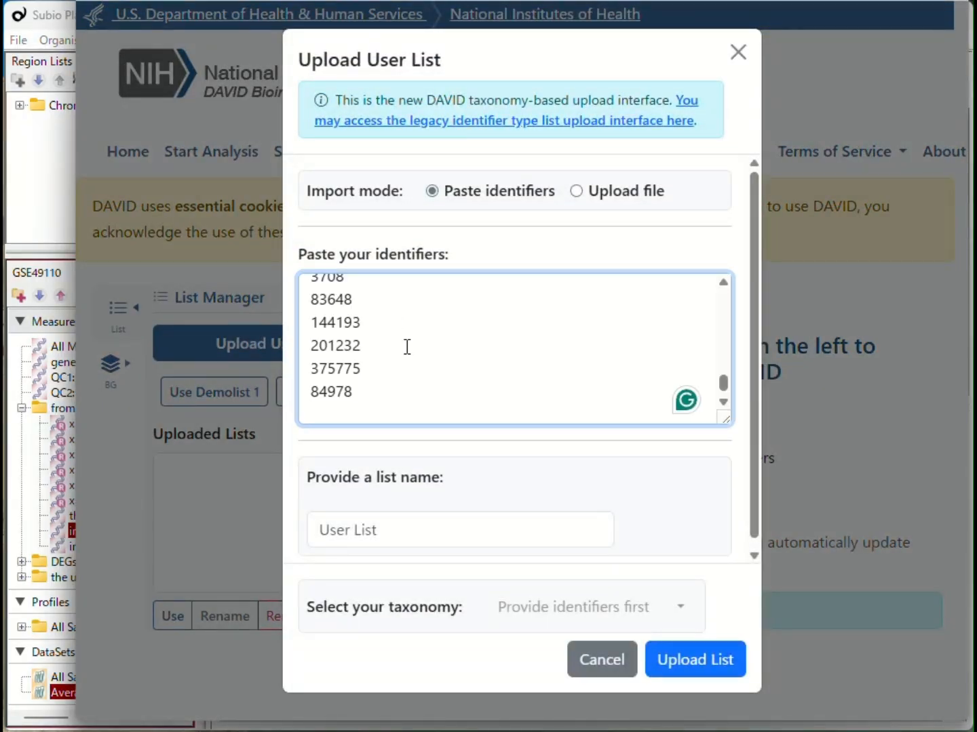
# Name the list "intersection of UP lists", choose Homo sapiens as taxonomy, and upload it.
pyautogui.click(406, 536)
pyautogui.write('intersection of UP lists')
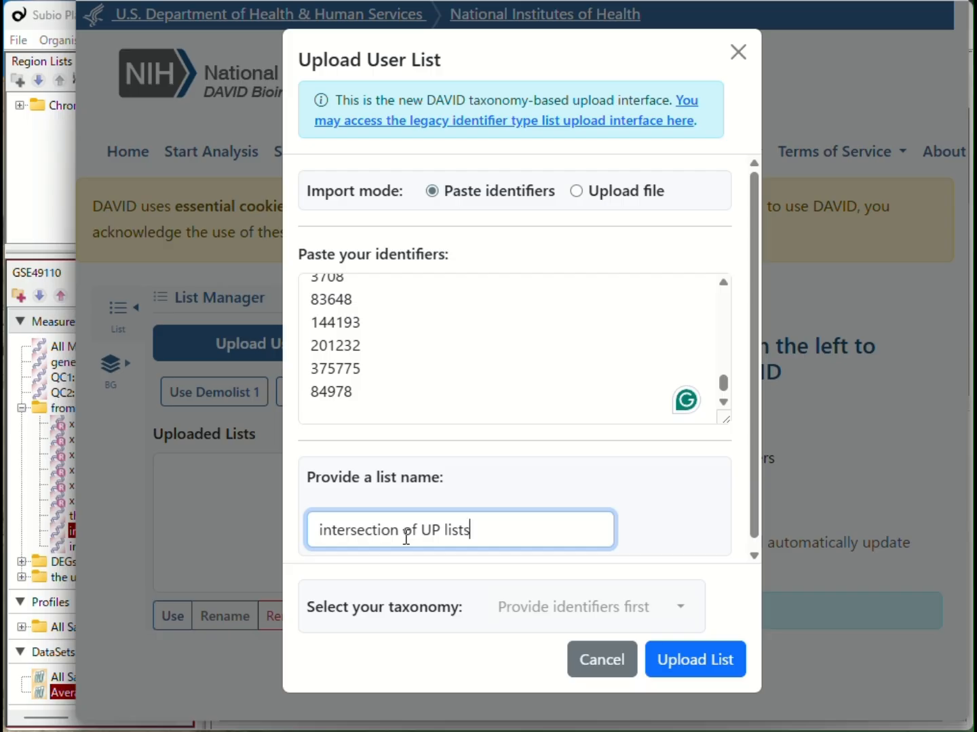
pyautogui.press('Tab')
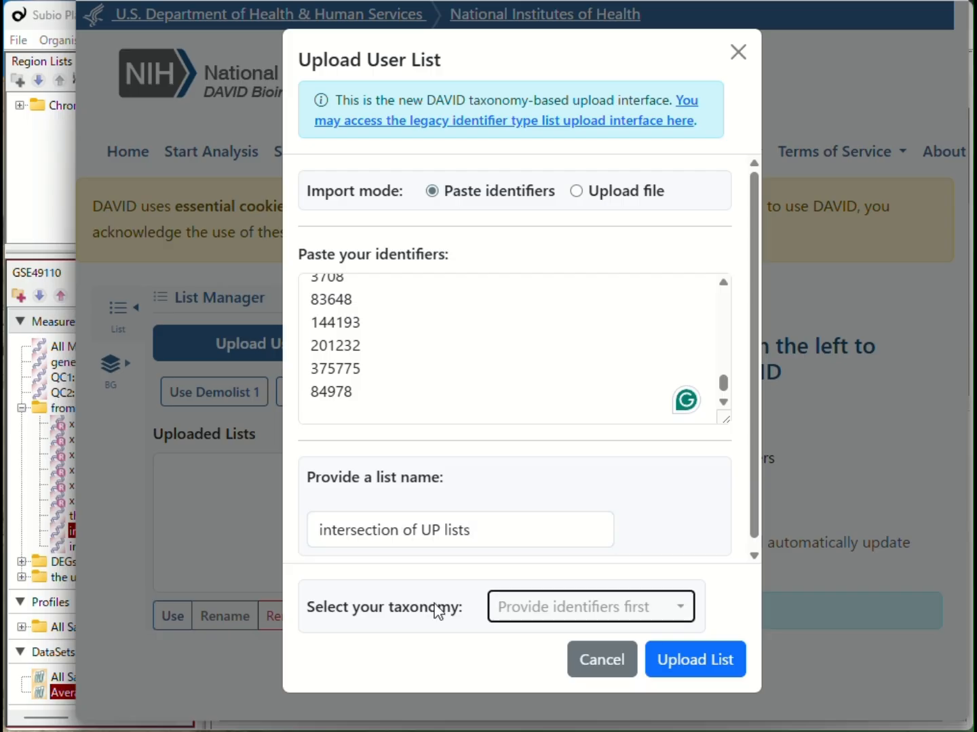
pyautogui.click(537, 610)
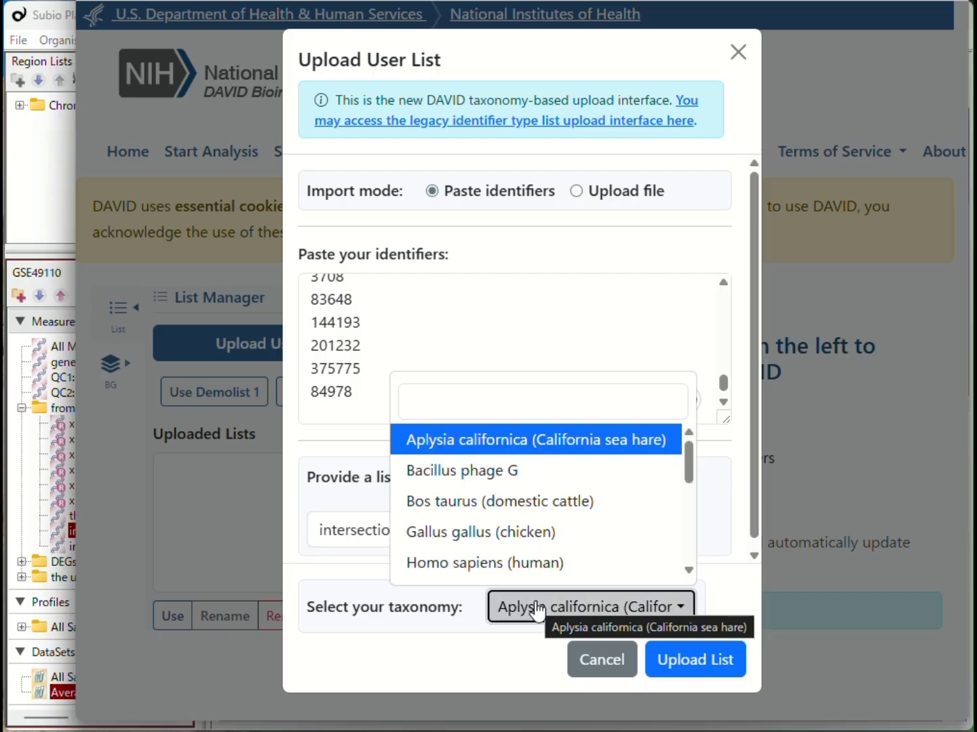
pyautogui.click(539, 572)
pyautogui.click(676, 662)
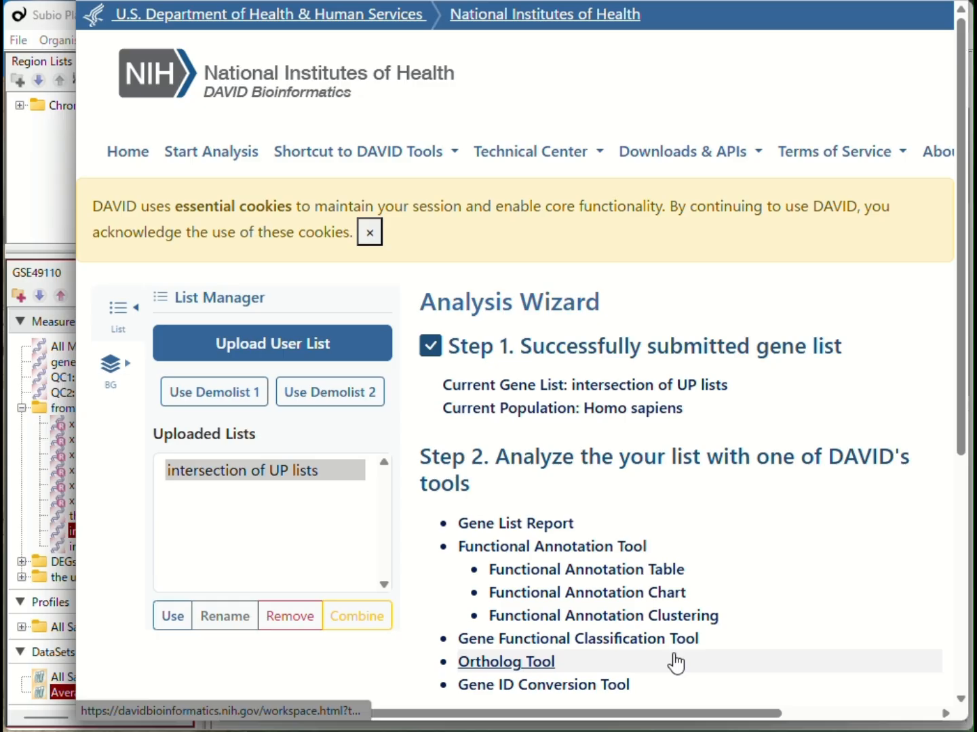
# Select the intersection (2/3) measurement list and copy only its GeneID column to the clipboard.
pyautogui.click(55, 233)
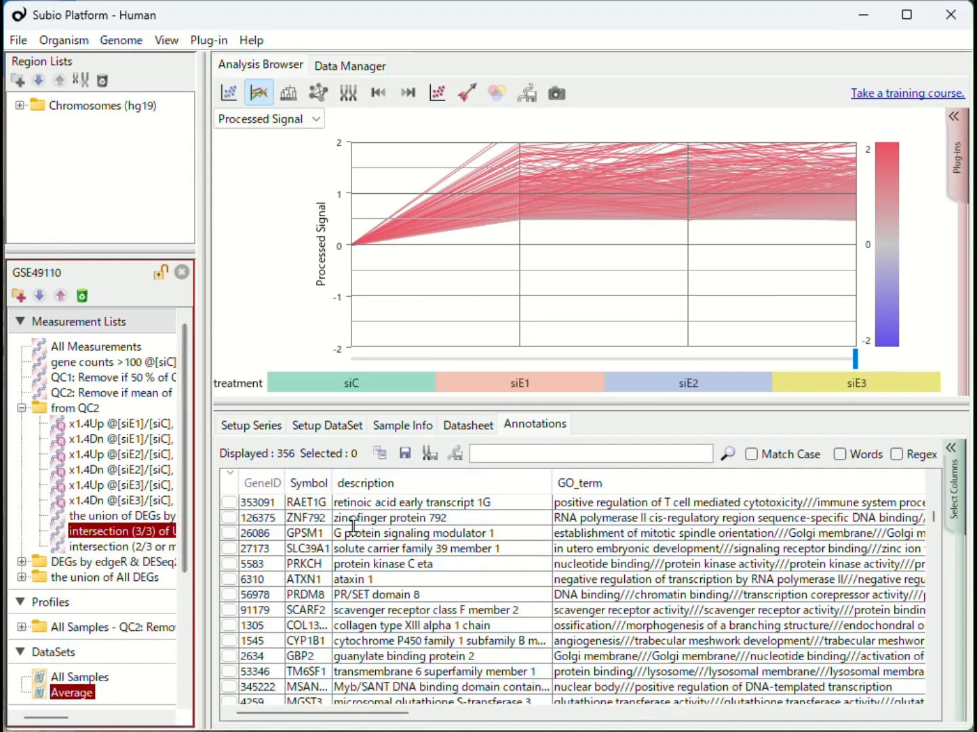
pyautogui.click(100, 546)
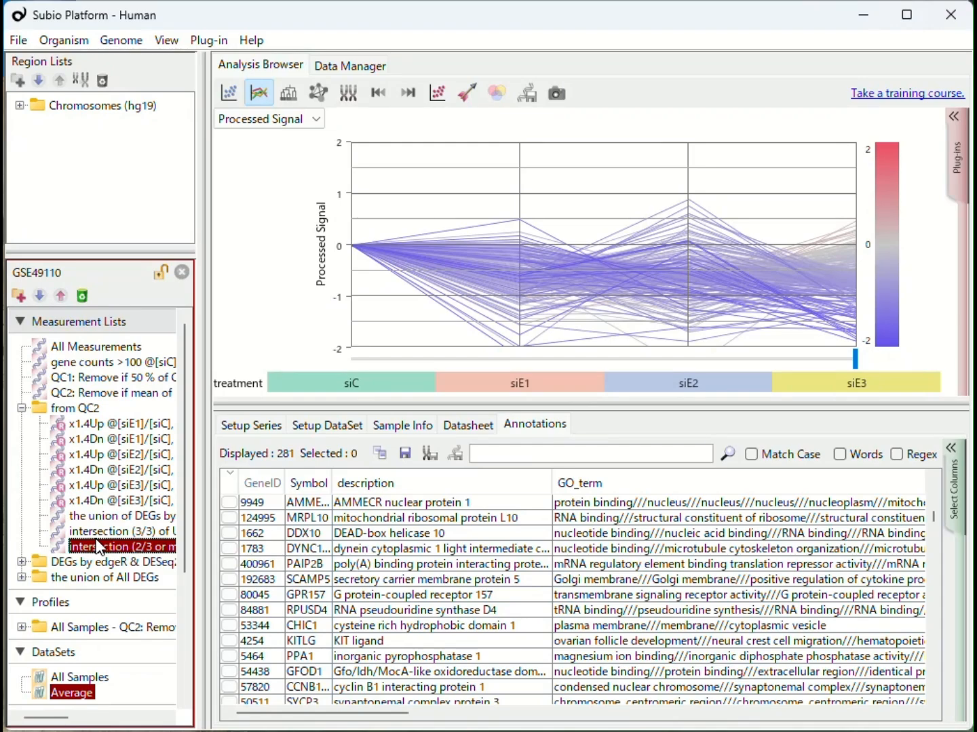
pyautogui.click(382, 455)
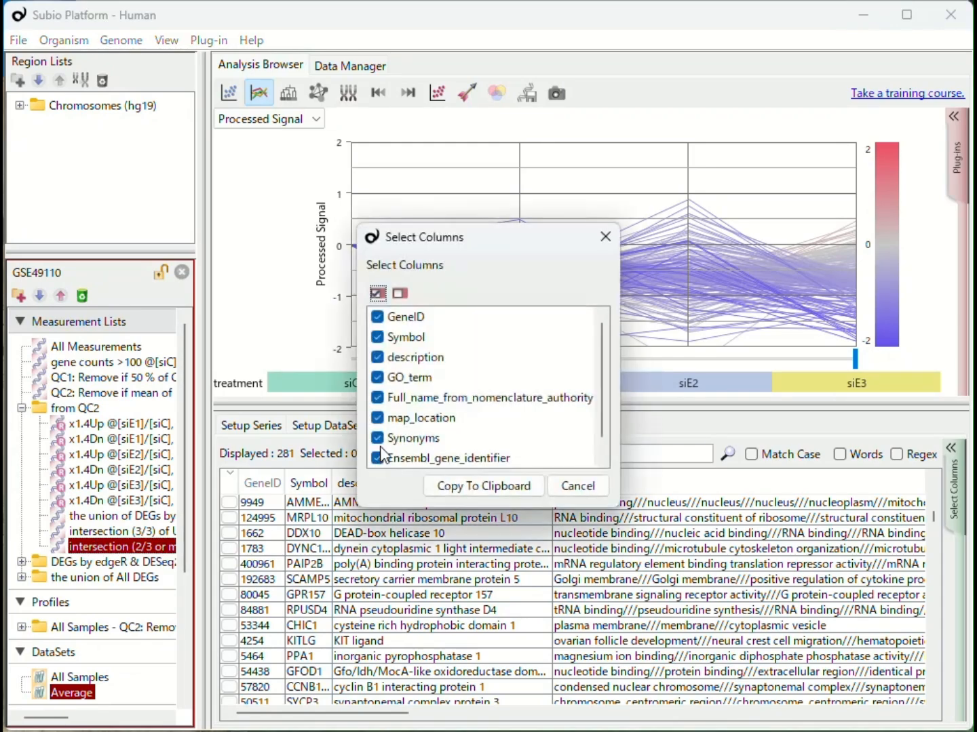
pyautogui.moveTo(420, 339); pyautogui.dragTo(412, 513)
pyautogui.click(400, 293)
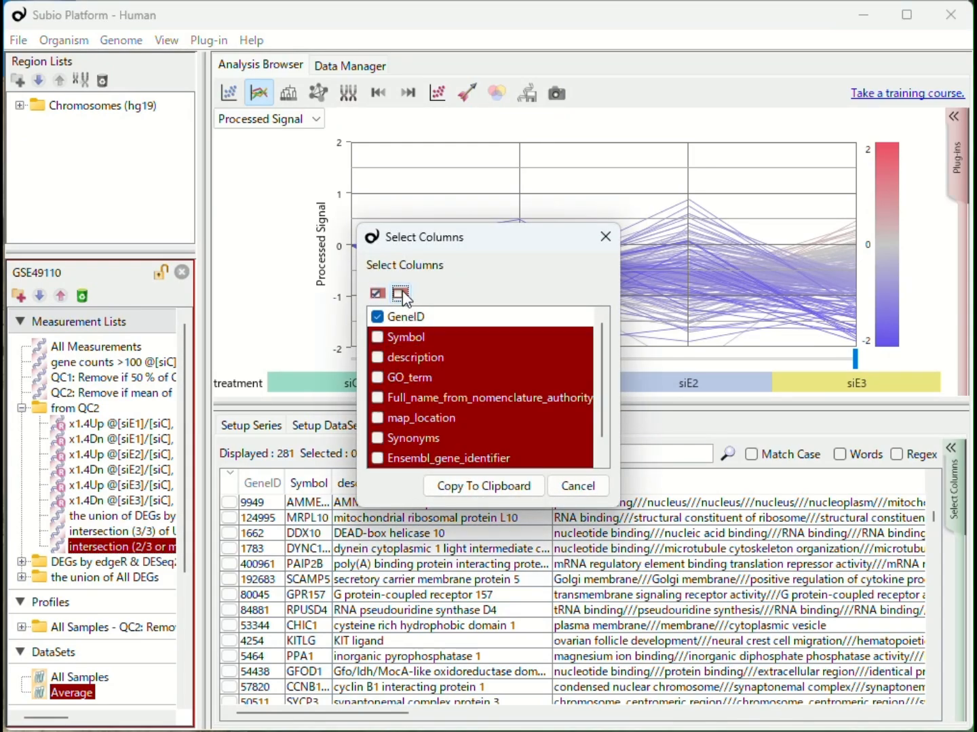
pyautogui.moveTo(601, 395)
pyautogui.mouseDown()
pyautogui.moveTo(602, 433)
pyautogui.moveTo(607, 396)
pyautogui.mouseUp()
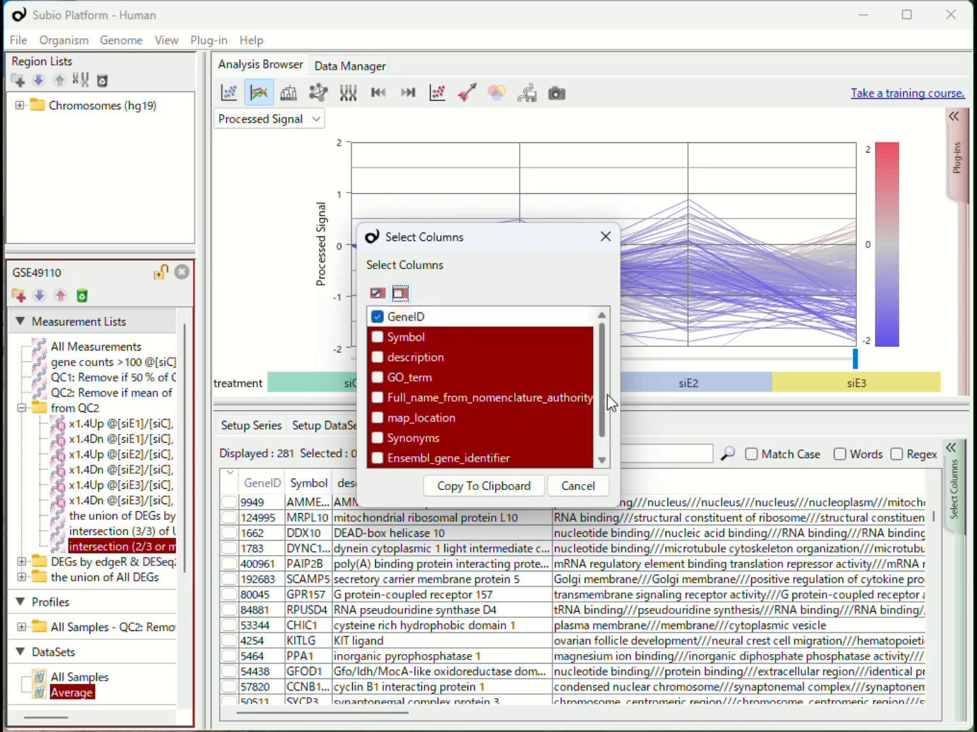
pyautogui.click(509, 498)
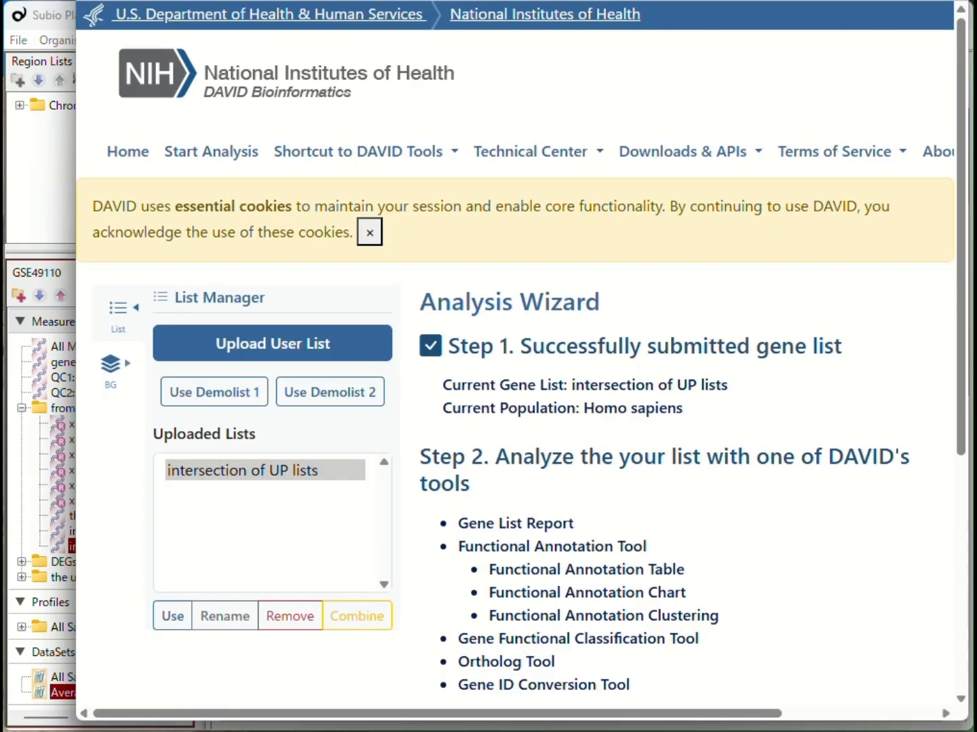
# Open another DAVID user list upload and paste the newly copied gene IDs.
pyautogui.click(305, 338)
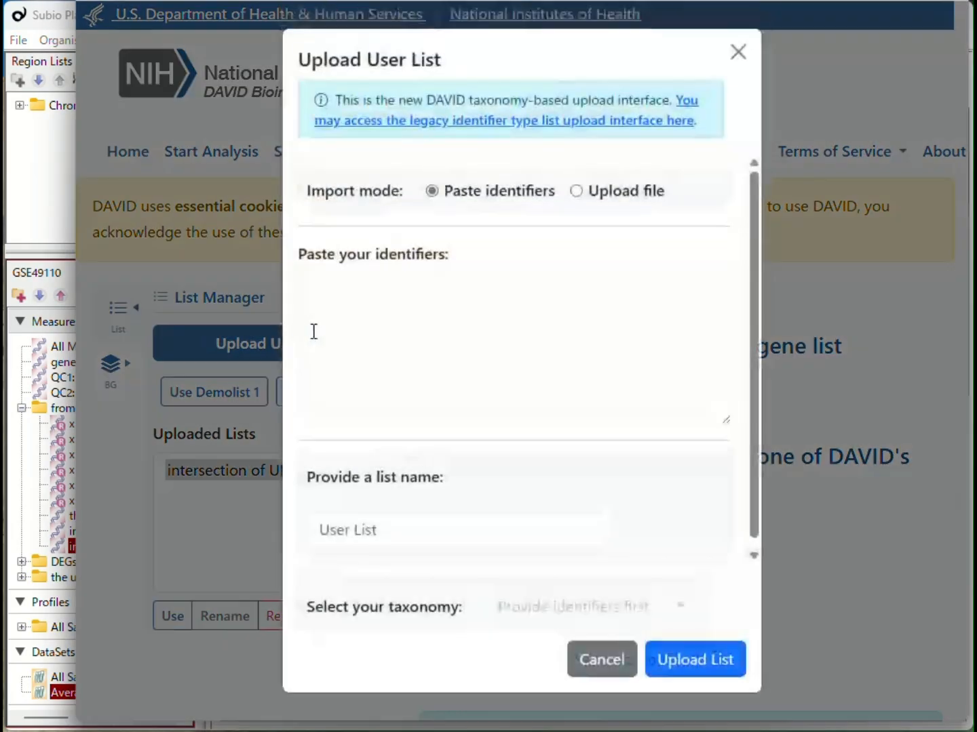
pyautogui.click(370, 318)
pyautogui.hotkey('ctrl', 'v')
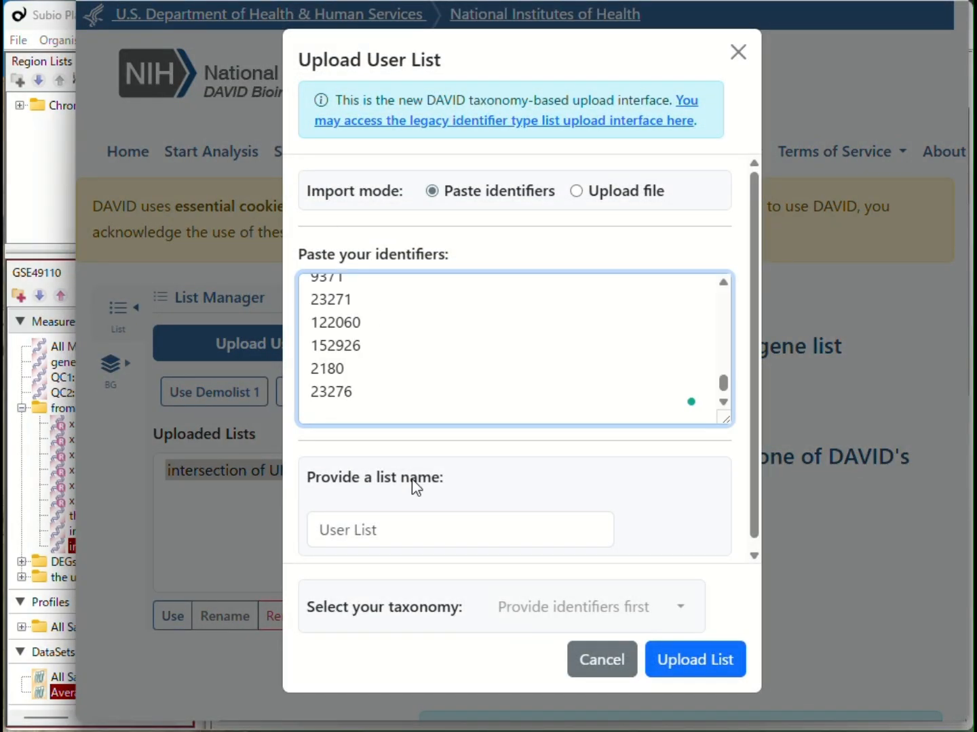
# Name the list "intersection (2/3) DOWN lists", choose Homo sapiens as taxonomy, and upload it.
pyautogui.click(376, 528)
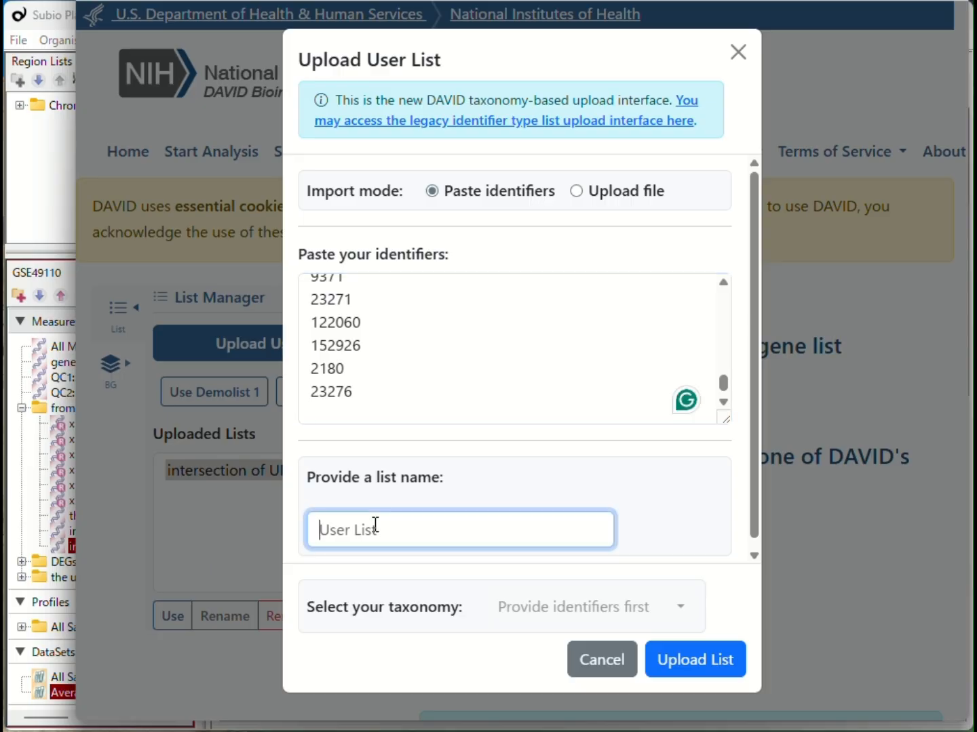
pyautogui.hotkey('ctrl', 'v')
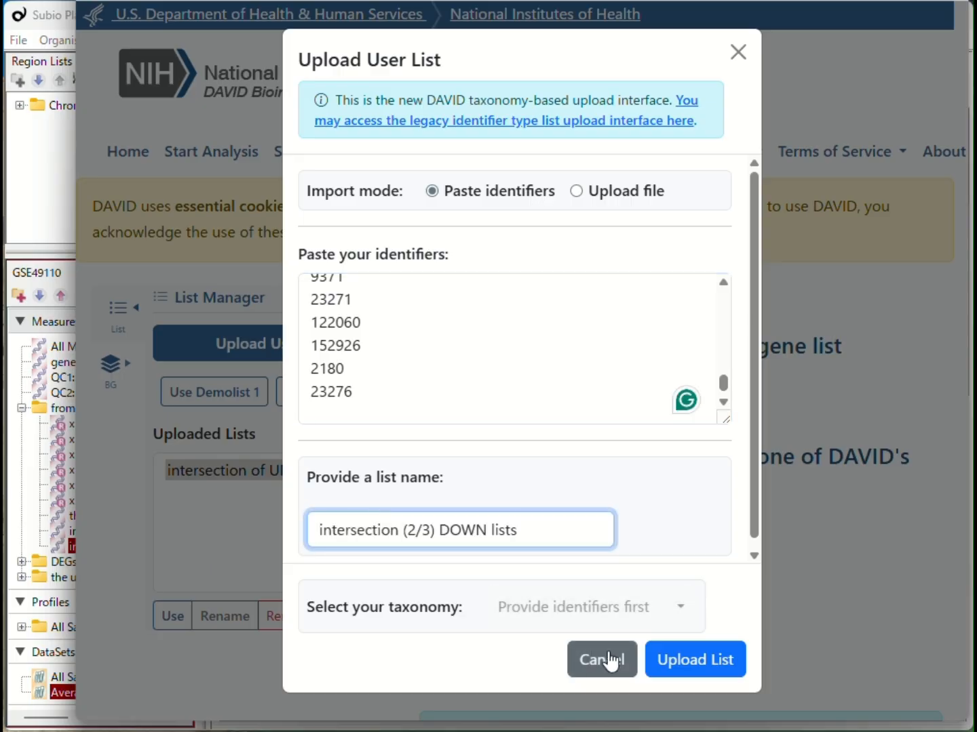
pyautogui.click(570, 606)
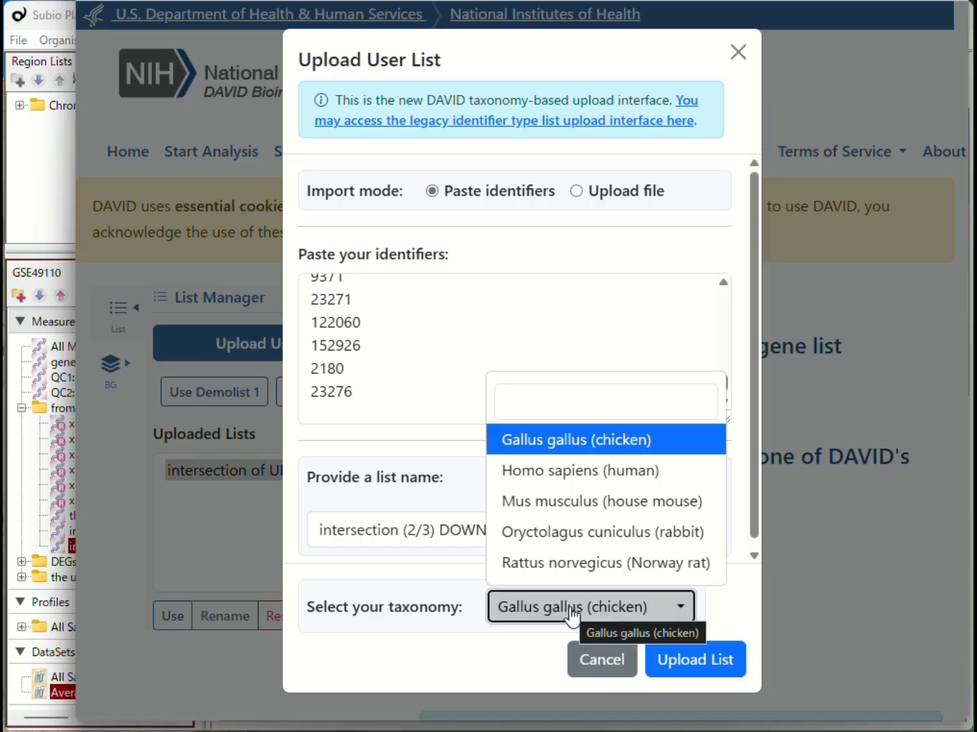
pyautogui.click(582, 479)
pyautogui.click(690, 674)
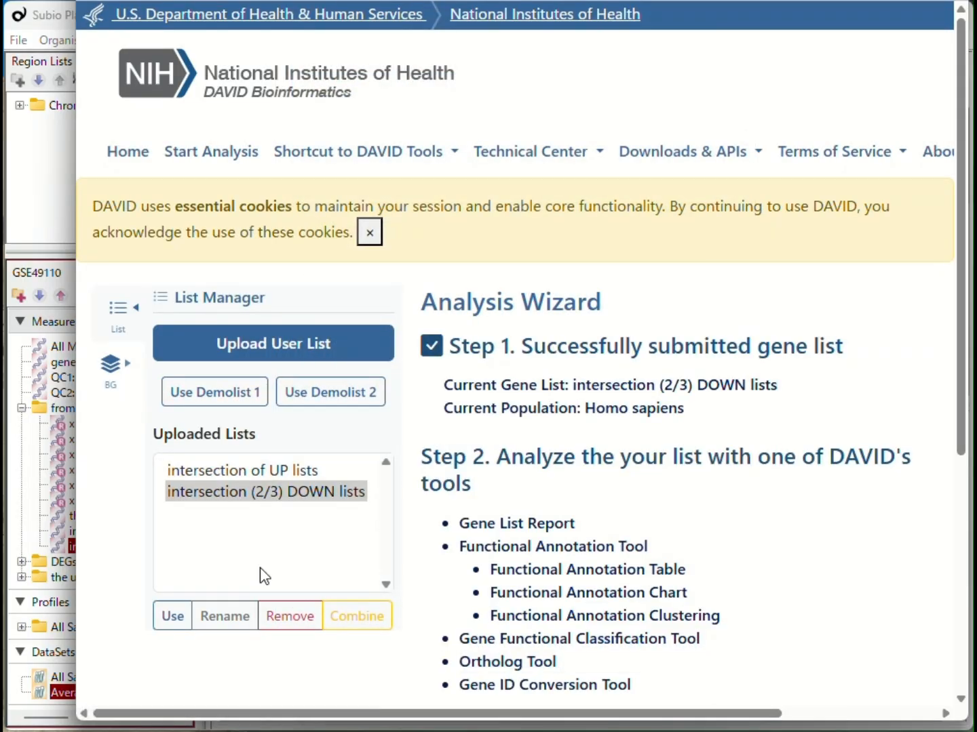
# Switch the current gene list to "intersection of UP lists" and open its Functional Annotation Chart.
pyautogui.click(232, 472)
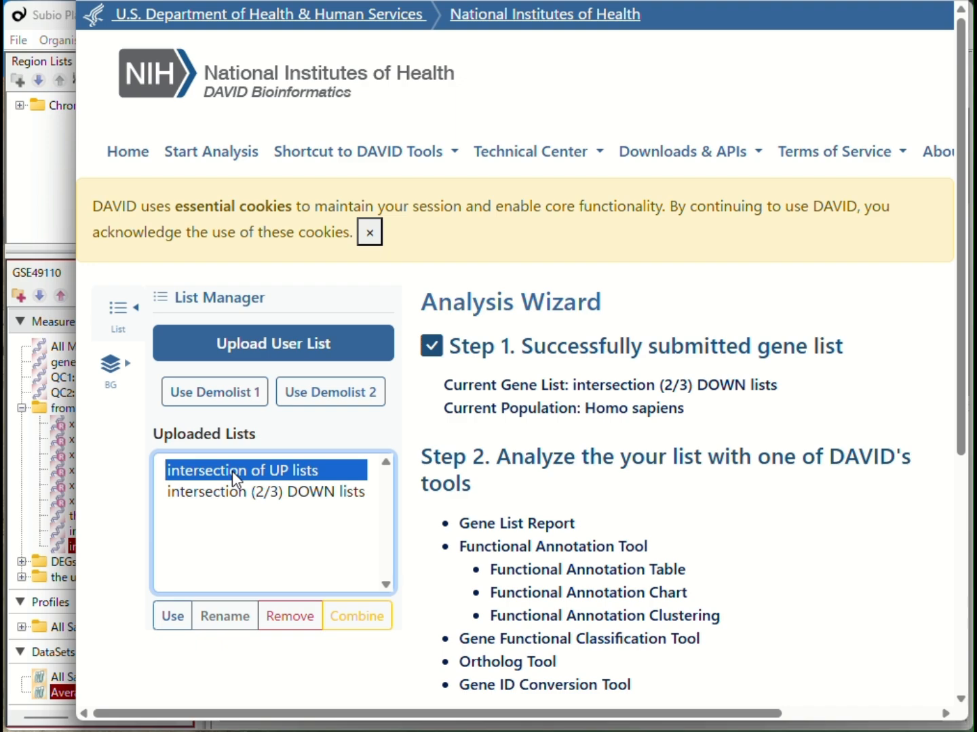
pyautogui.click(174, 628)
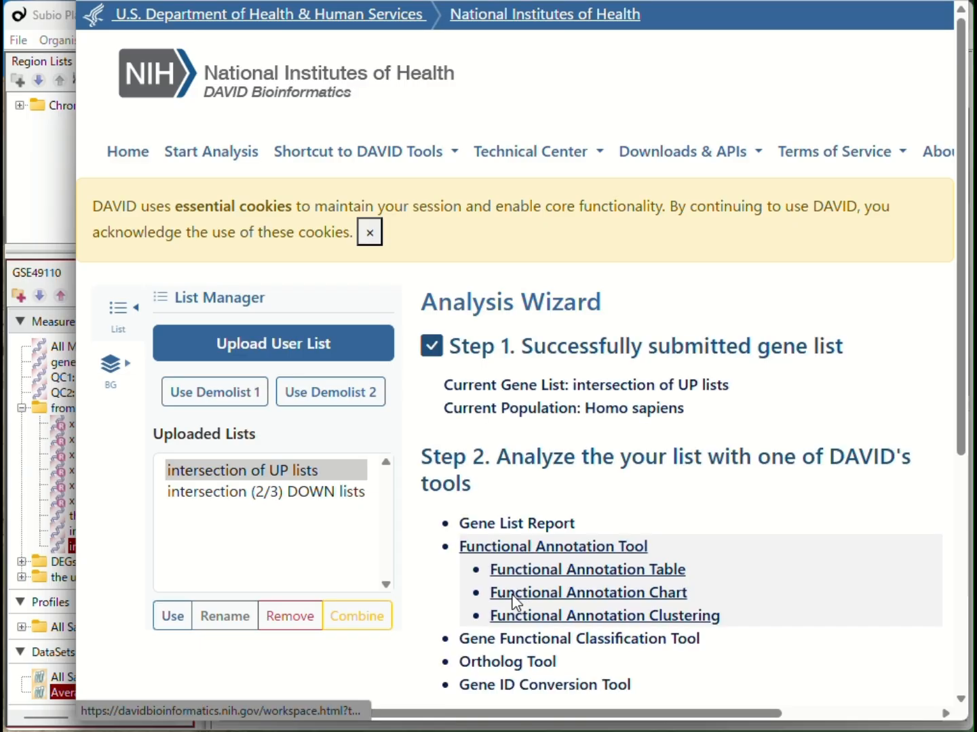
pyautogui.click(513, 596)
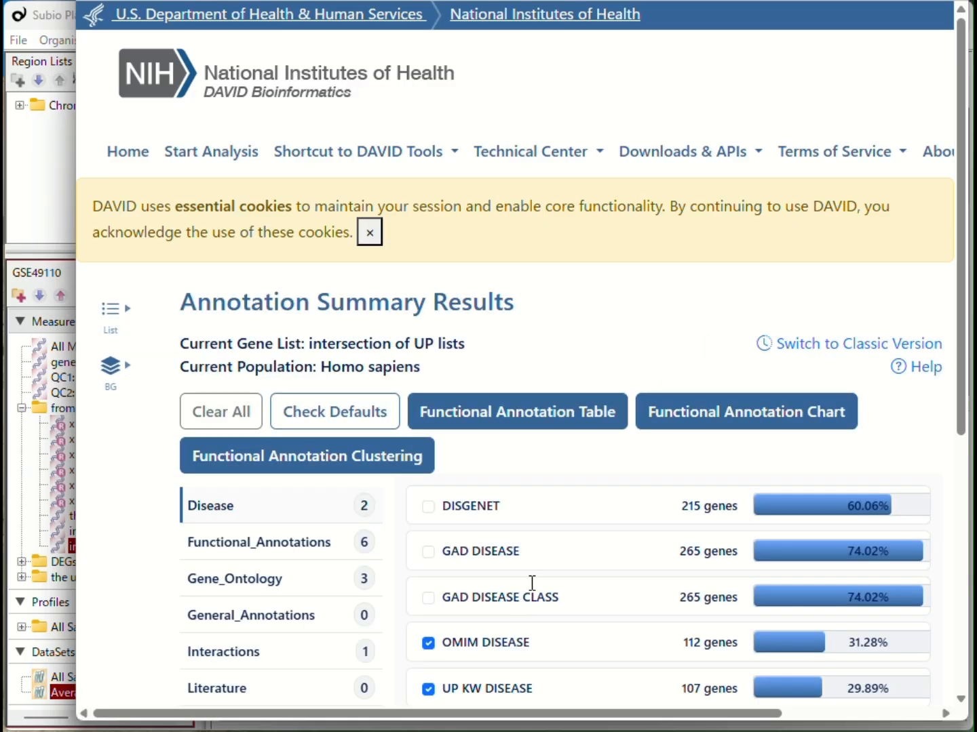
pyautogui.click(749, 430)
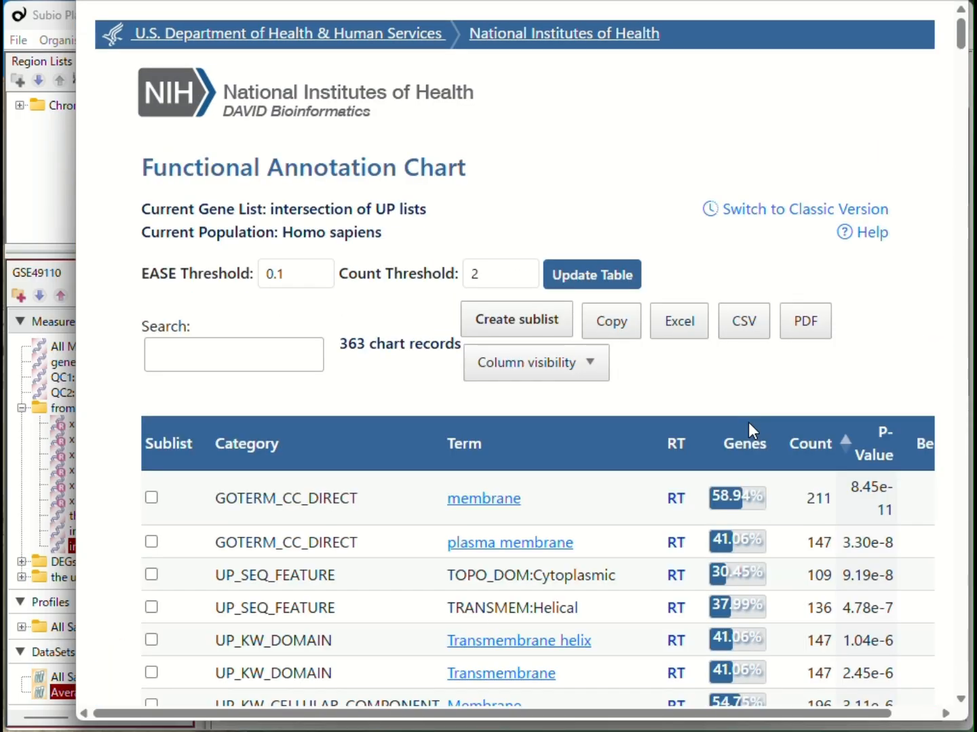
# Browse the UP list's annotation chart, filtering it by cc and then BP categories.
pyautogui.scroll(-8, 872, 376)
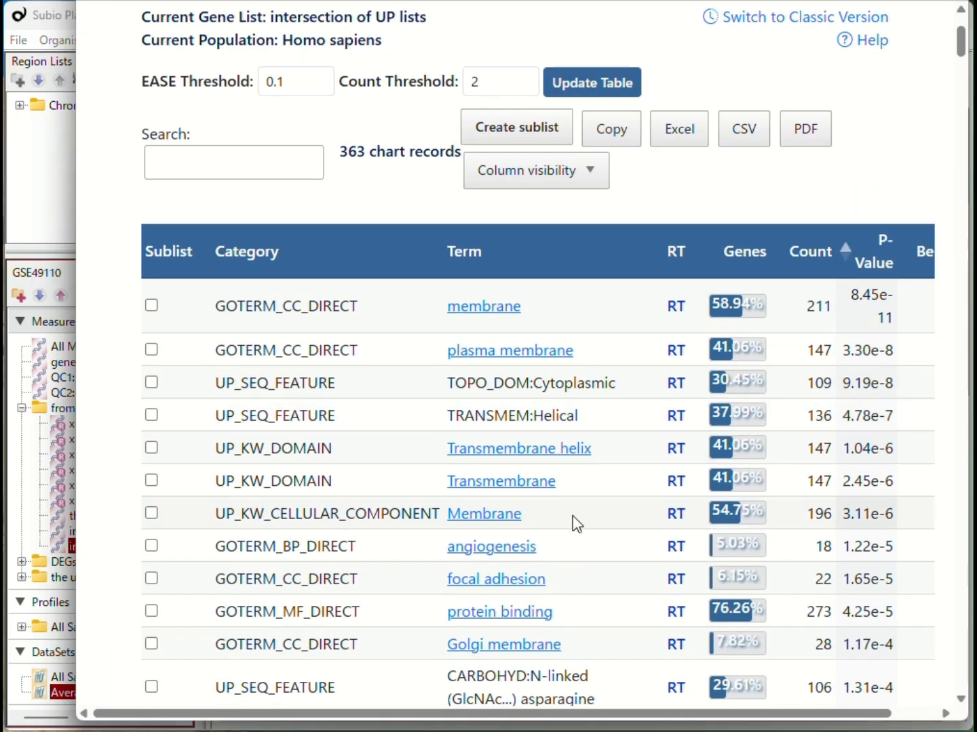
pyautogui.scroll(-12, 576, 535)
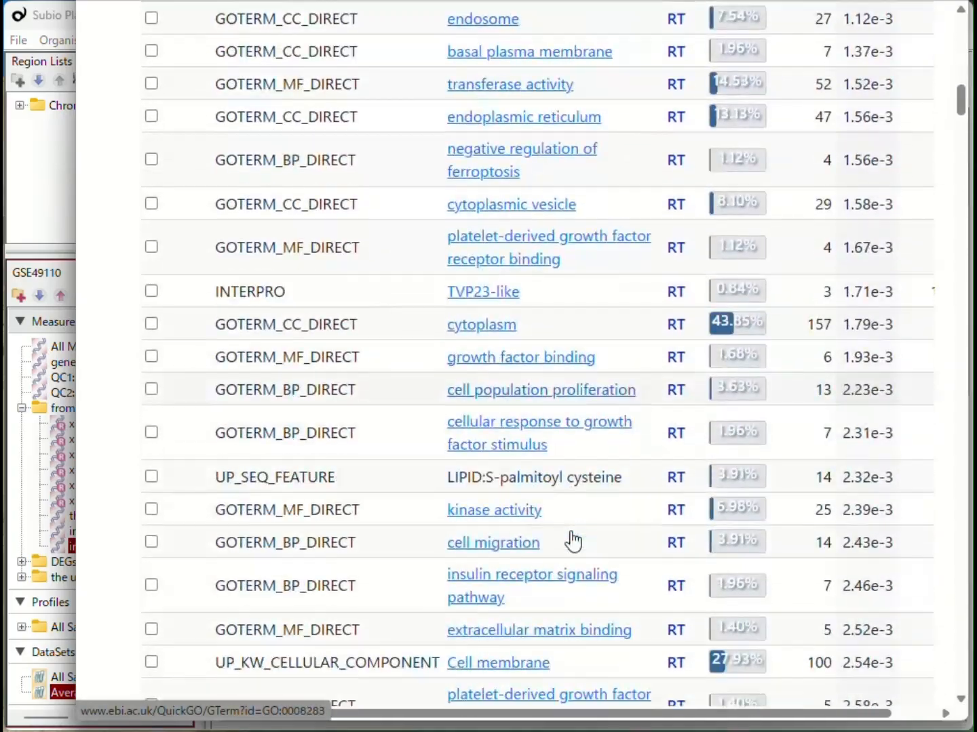
pyautogui.scroll(20, 571, 536)
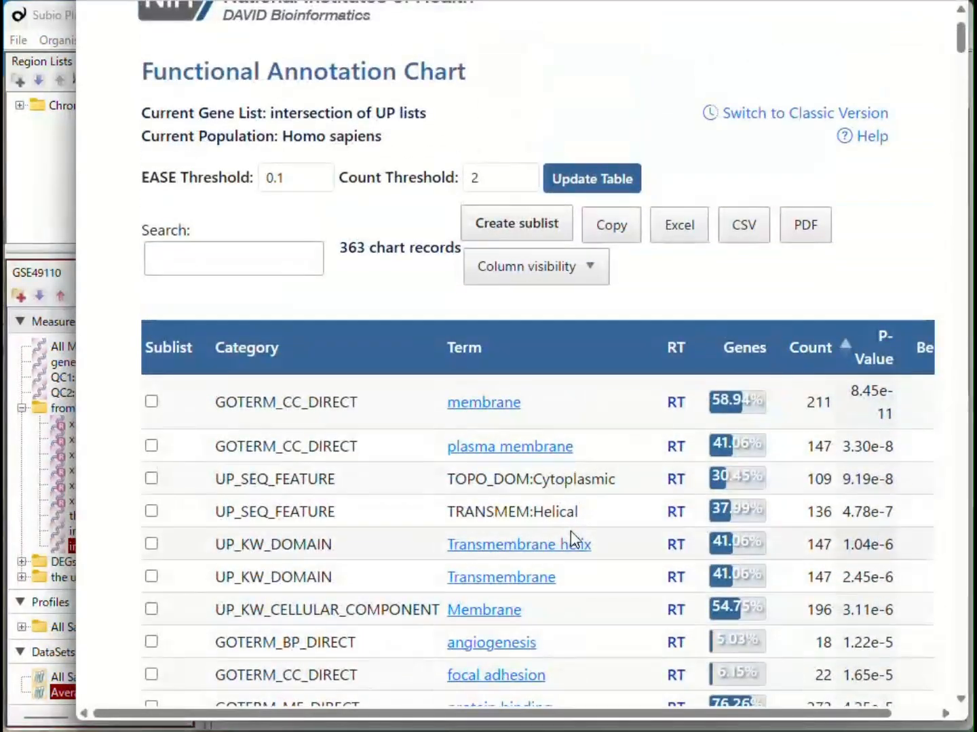
pyautogui.click(284, 270)
pyautogui.write('cc')
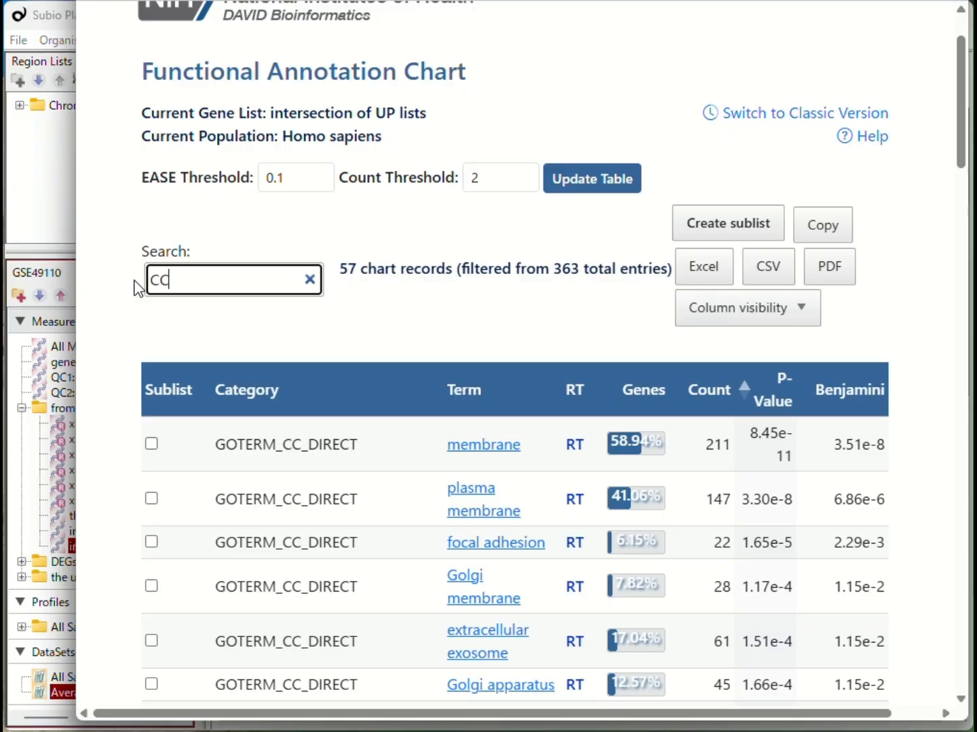
pyautogui.moveTo(178, 278); pyautogui.dragTo(120, 272)
pyautogui.write('BP')
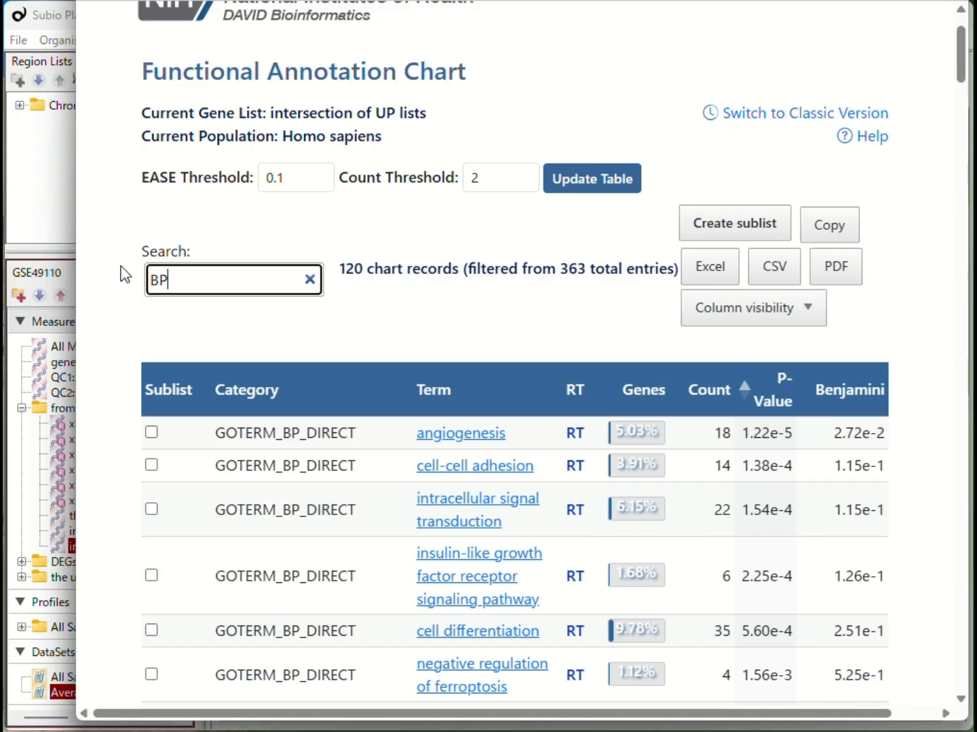
# Filter the UP list's annotation chart by kegg_pathway and then mf to review those terms.
pyautogui.press('BackSpace')
pyautogui.press('BackSpace')
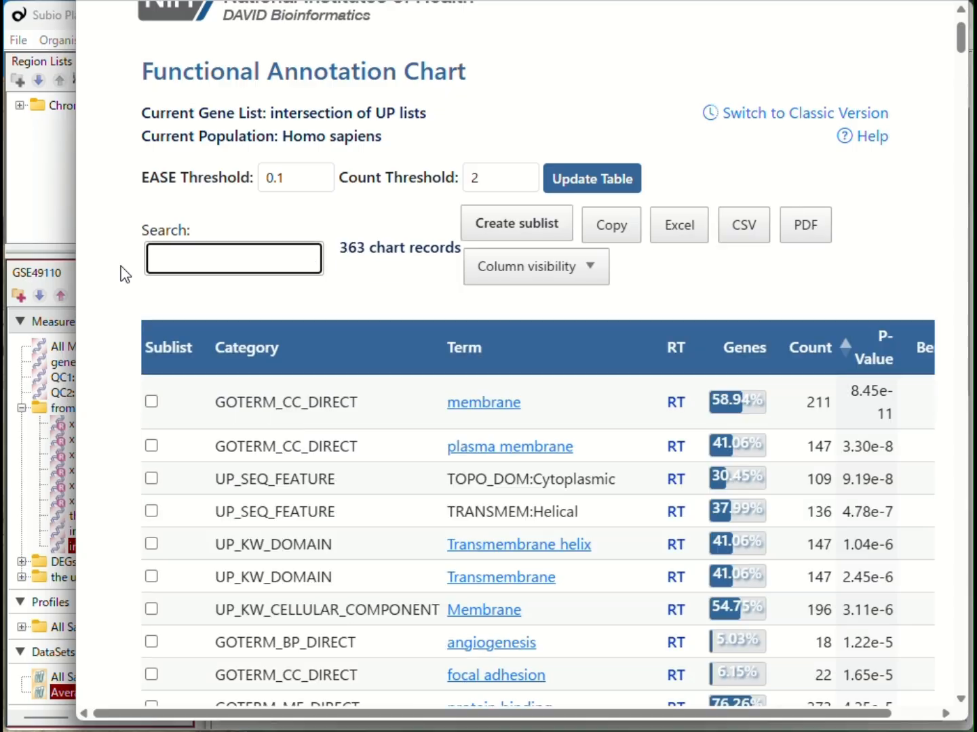
pyautogui.write('kegg_pathway')
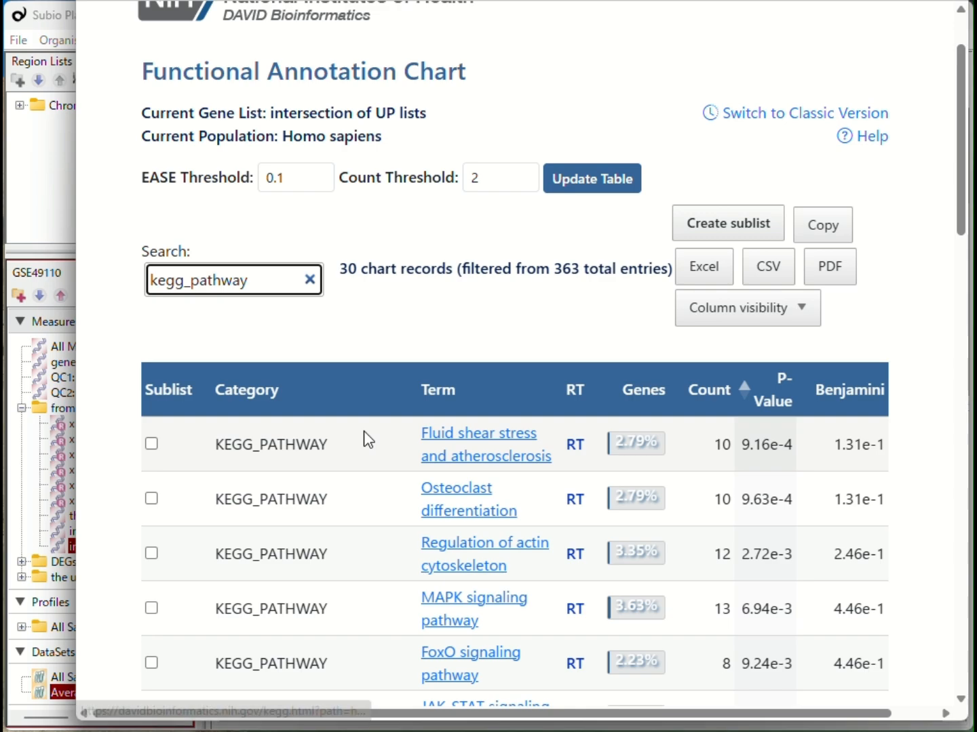
pyautogui.moveTo(255, 277); pyautogui.dragTo(140, 277)
pyautogui.write('mf')
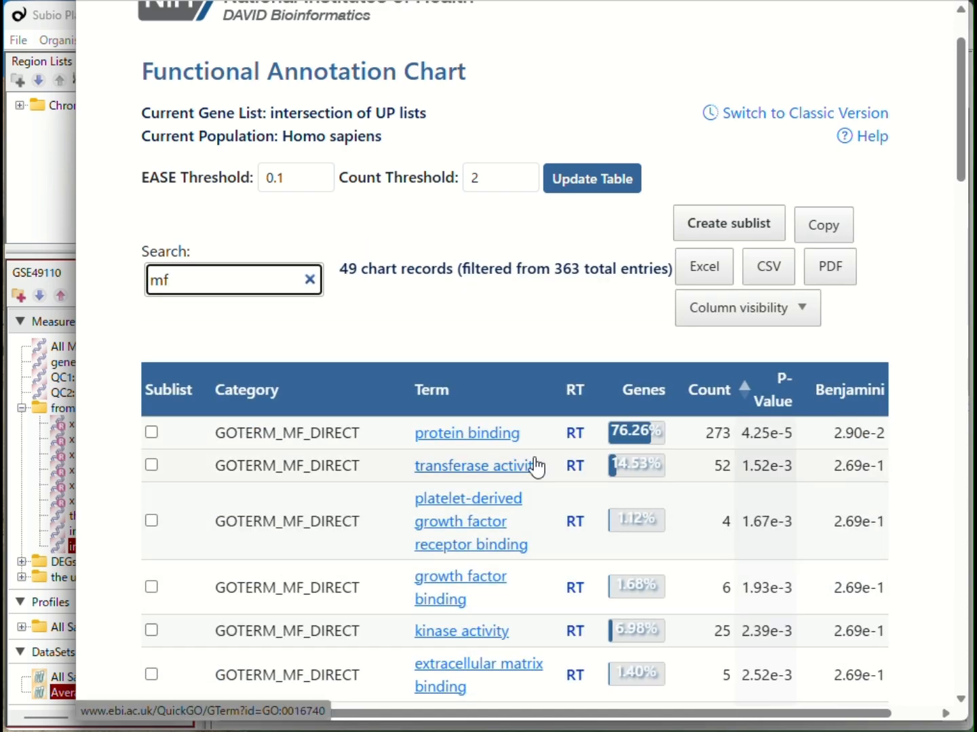
pyautogui.scroll(2, 528, 475)
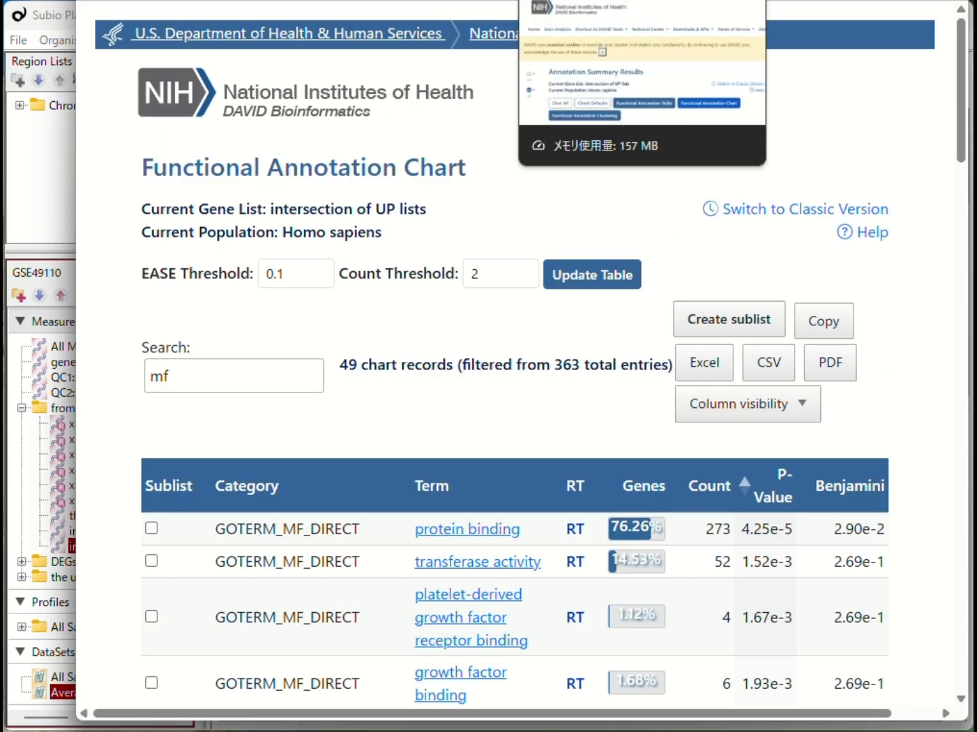
# Switch the current gene list to "intersection (2/3) DOWN lists" and open its Functional Annotation Chart.
pyautogui.click(573, 2)
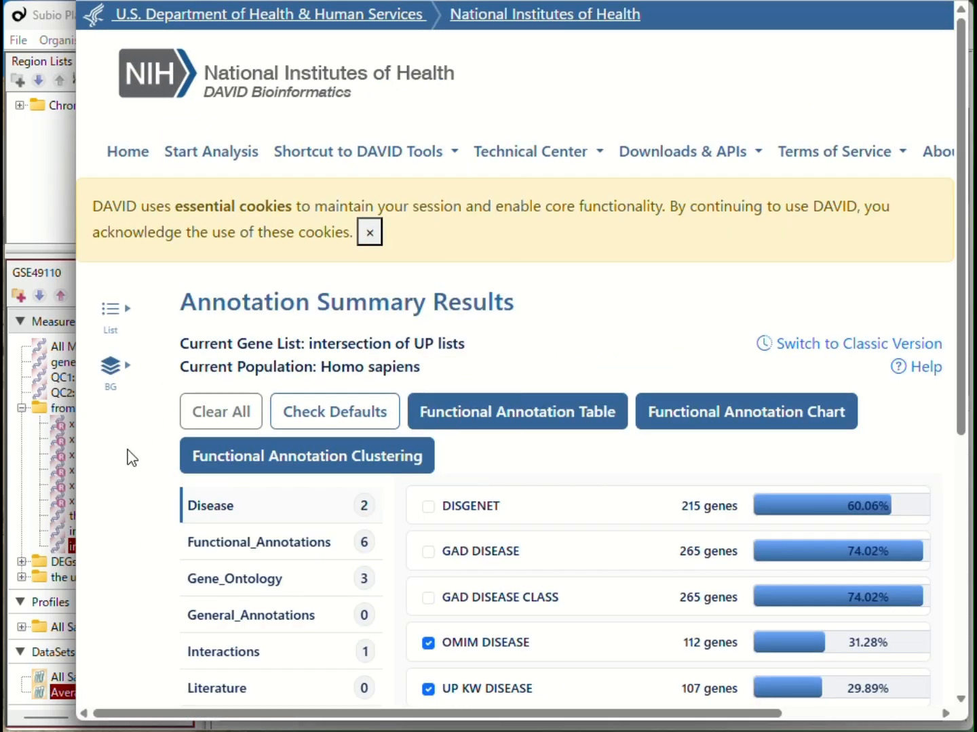
pyautogui.click(115, 311)
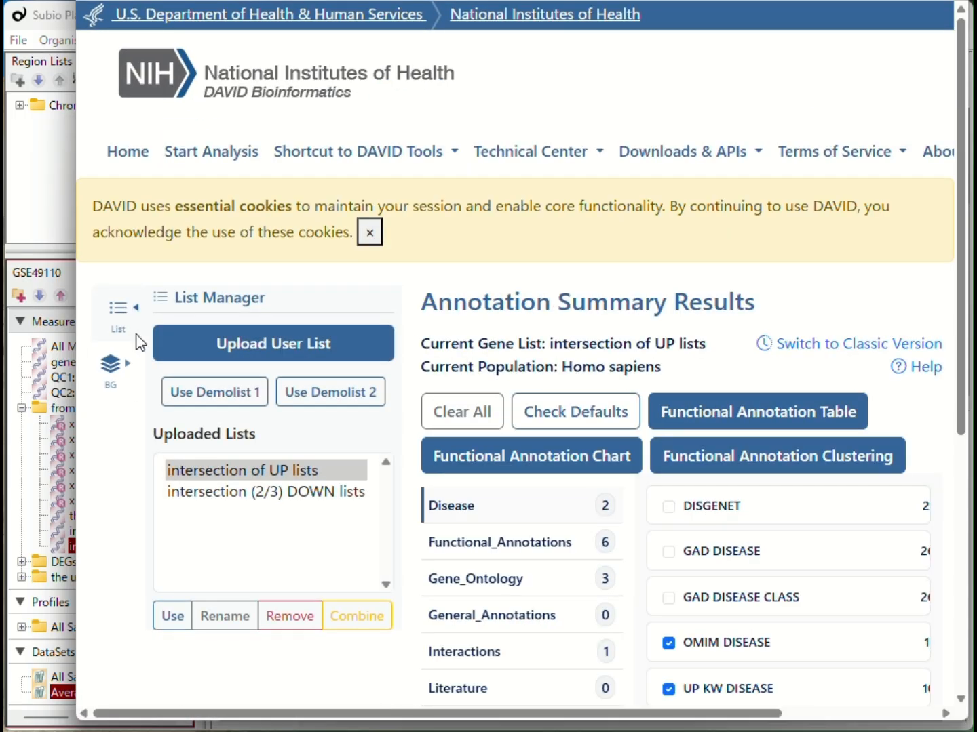
pyautogui.click(199, 495)
pyautogui.click(178, 619)
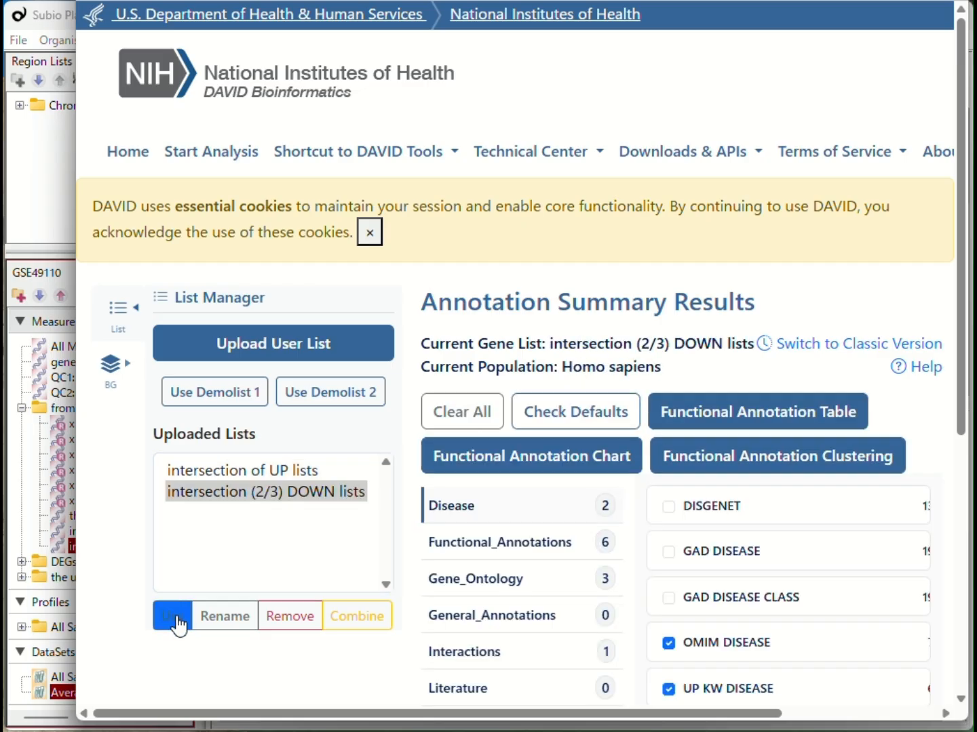
pyautogui.click(508, 467)
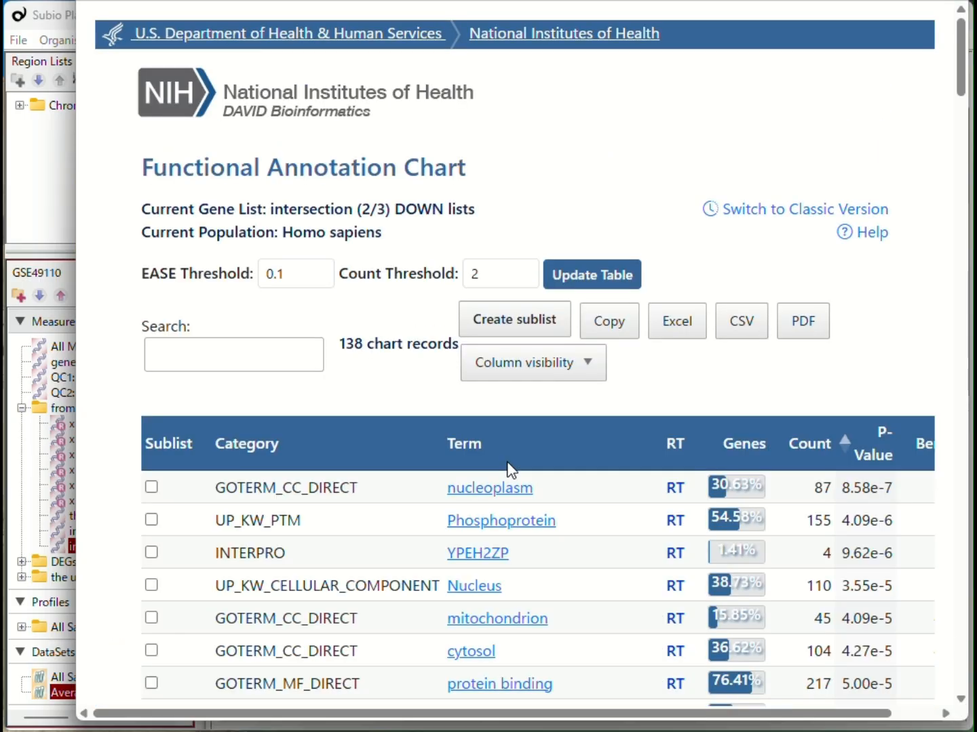
# Filter the DOWN list's annotation chart by cc and then bp, scrolling through the bp terms.
pyautogui.click(285, 357)
pyautogui.write('cc')
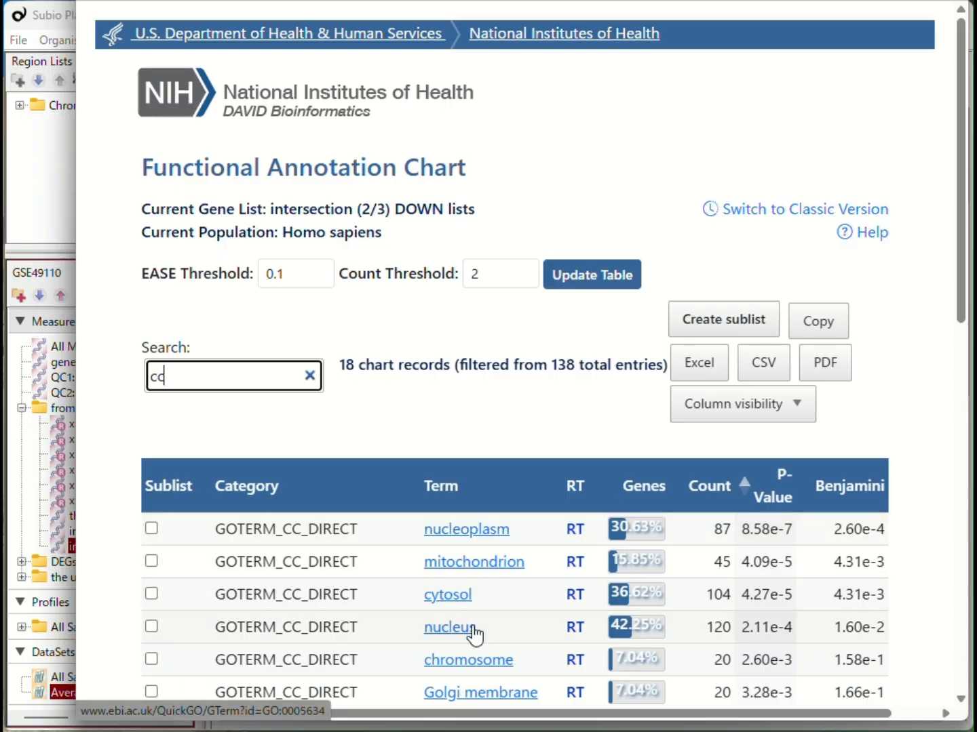
pyautogui.moveTo(190, 381); pyautogui.dragTo(145, 380)
pyautogui.write('b')
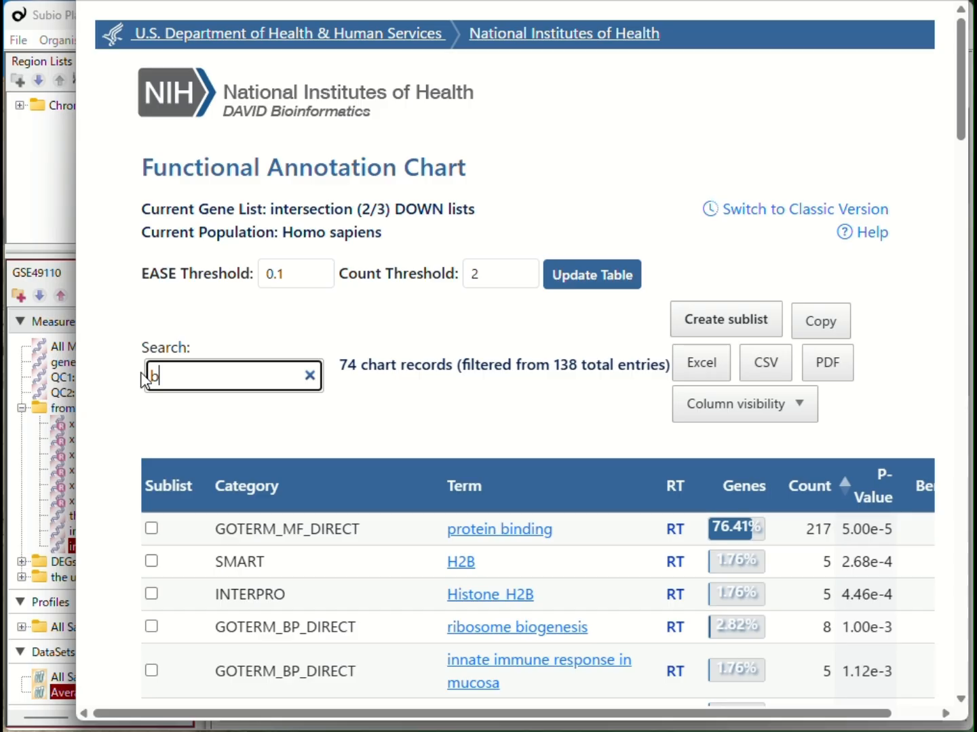
pyautogui.write('p')
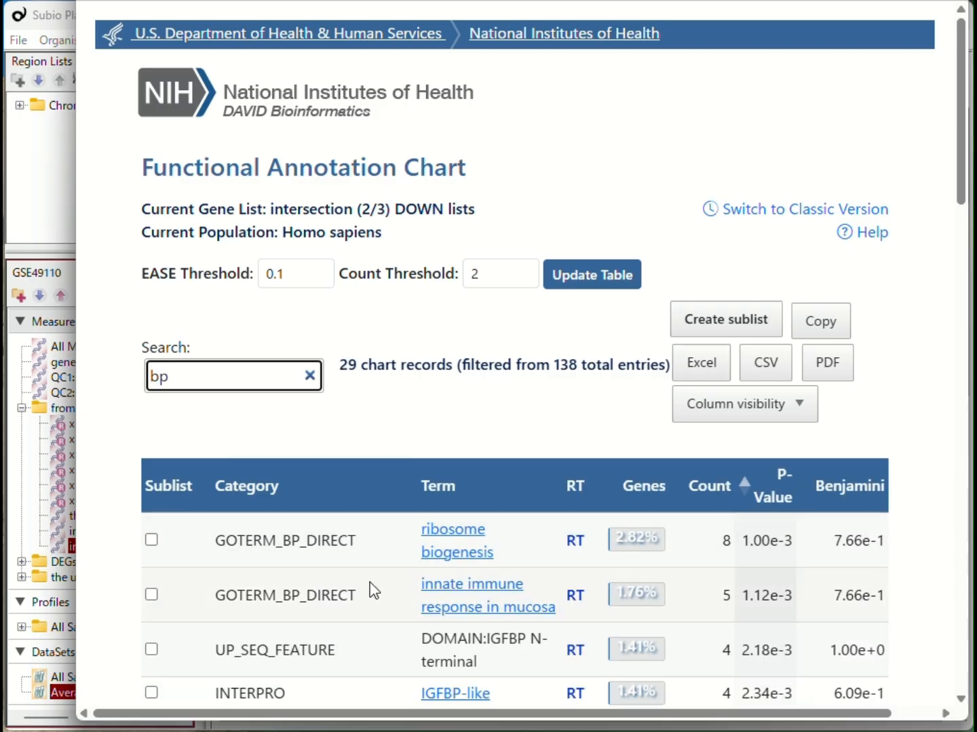
pyautogui.scroll(-2, 497, 601)
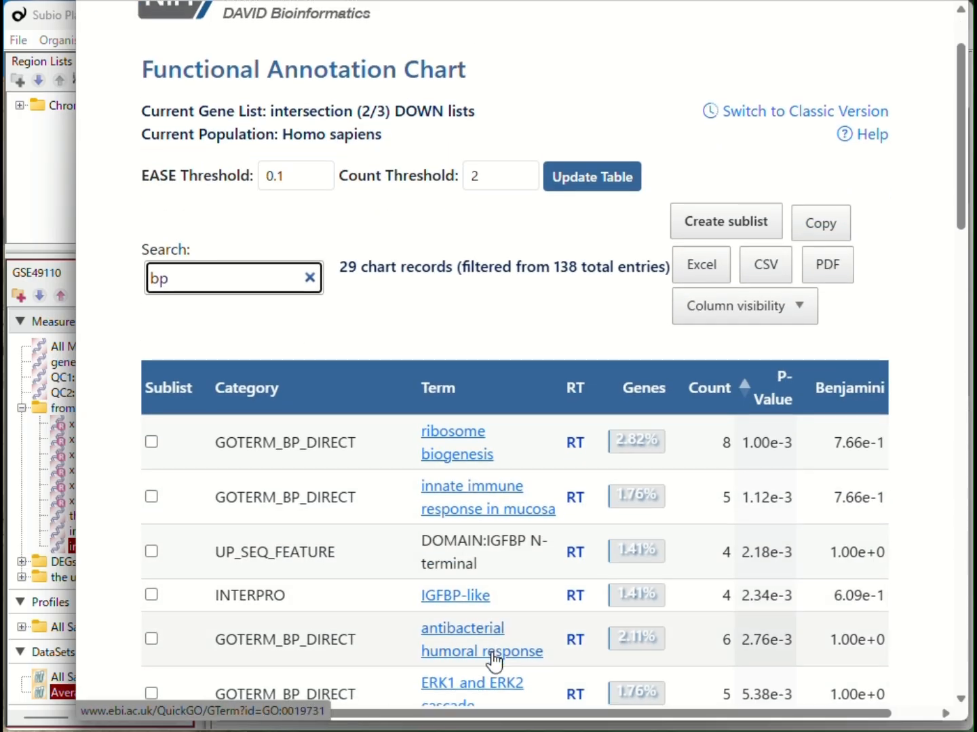
pyautogui.scroll(-2, 495, 660)
pyautogui.scroll(-2, 495, 655)
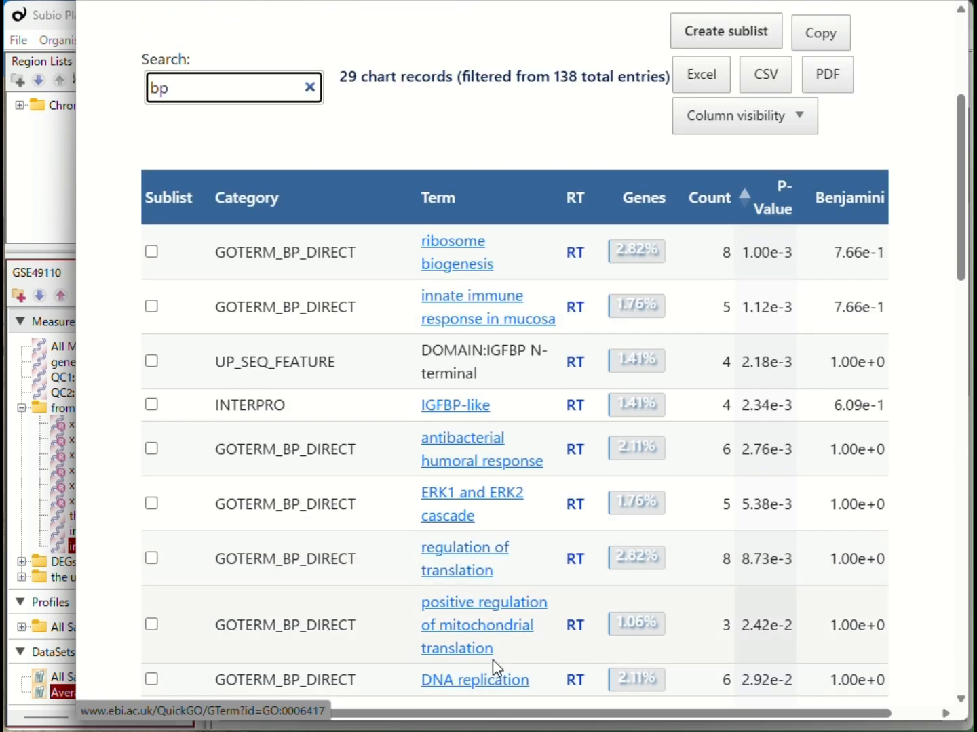
pyautogui.scroll(-2, 495, 665)
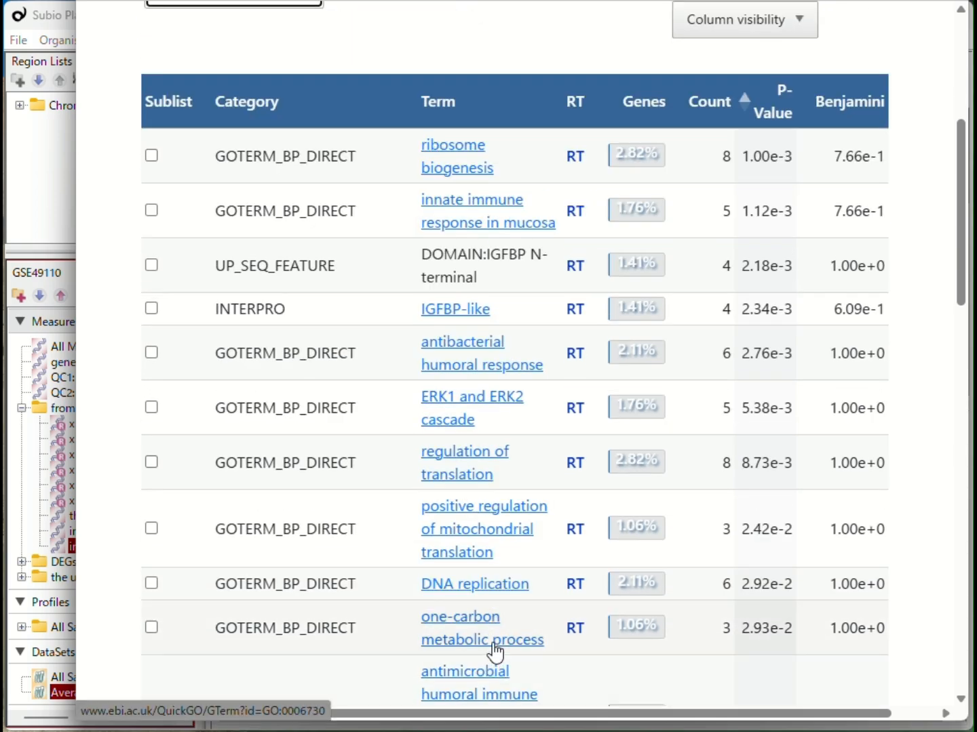
pyautogui.scroll(6, 484, 644)
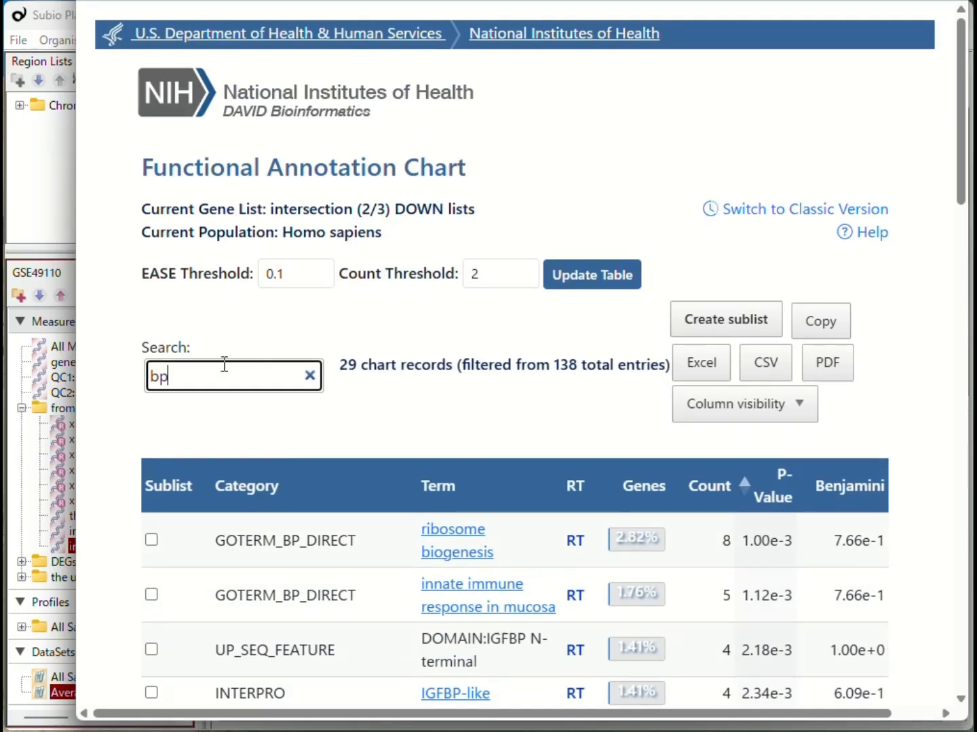
# Filter the DOWN list's annotation chart by mf and then kegg_pathway to review those terms.
pyautogui.moveTo(225, 366); pyautogui.dragTo(98, 376)
pyautogui.write('mf')
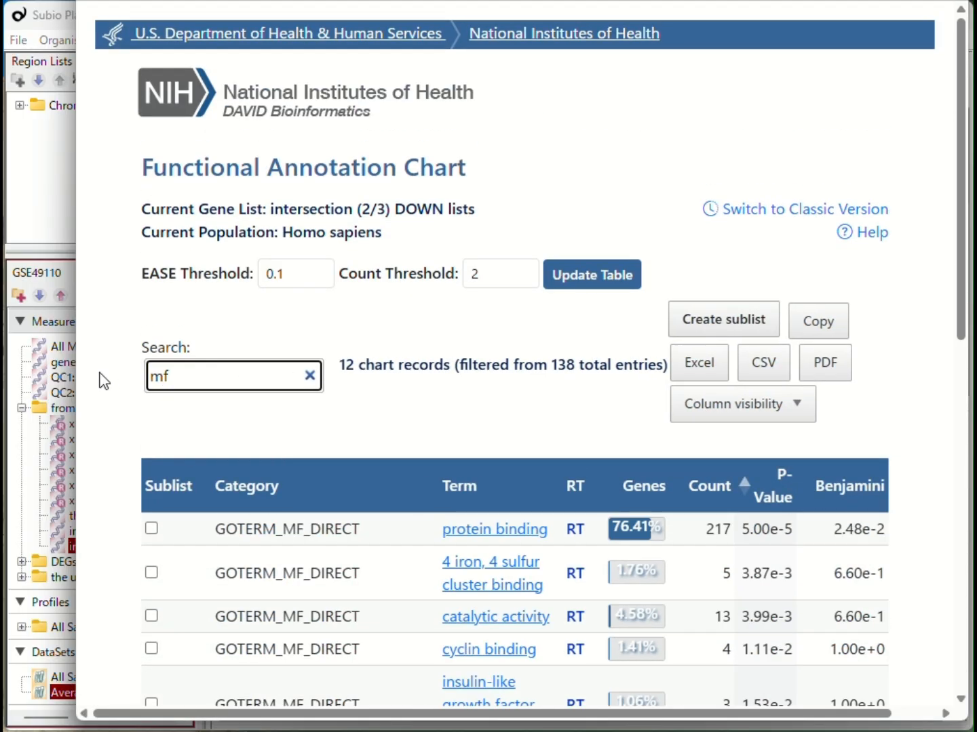
pyautogui.scroll(-3, 414, 561)
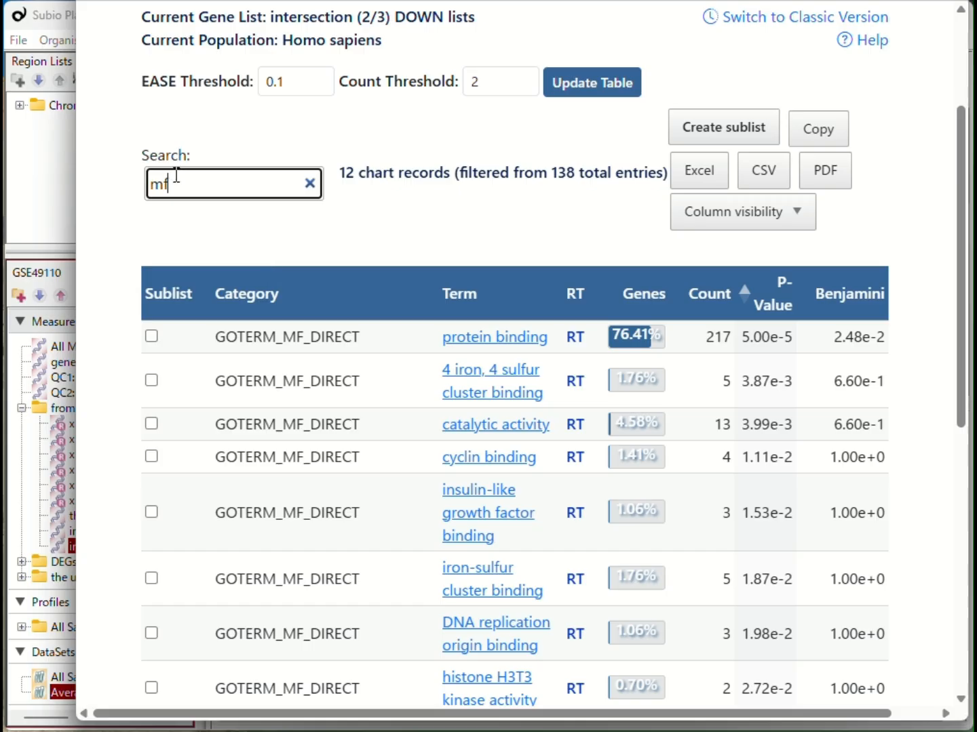
pyautogui.moveTo(176, 175); pyautogui.dragTo(124, 243)
pyautogui.write('kegg_pathway')
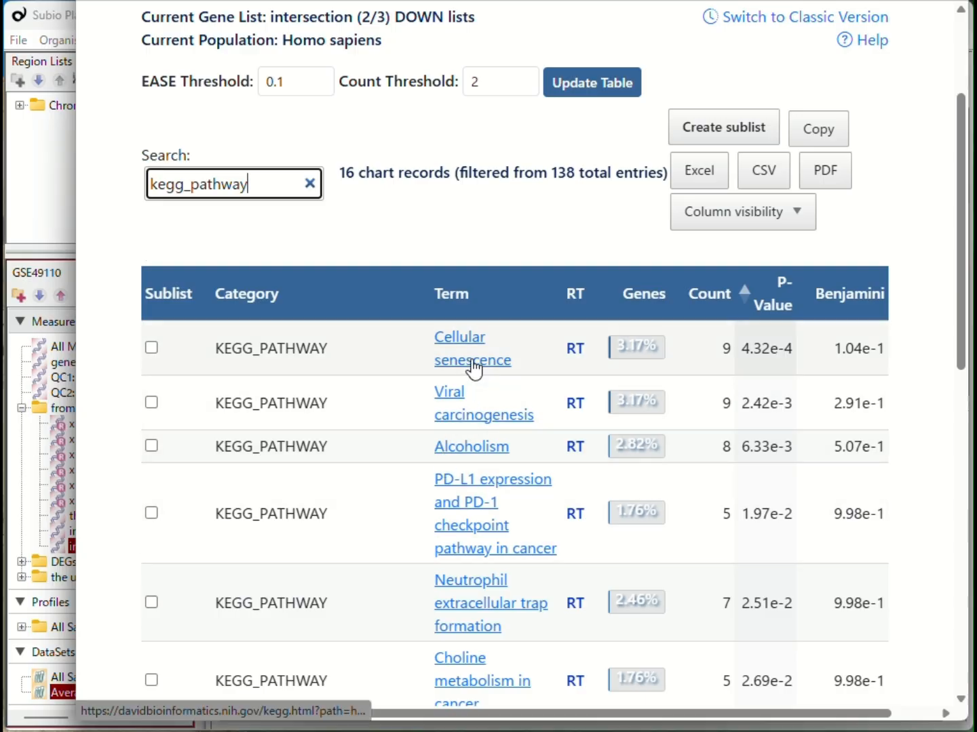
# Open the Cellular senescence KEGG pathway map and examine the highlighted genes.
pyautogui.click(472, 363)
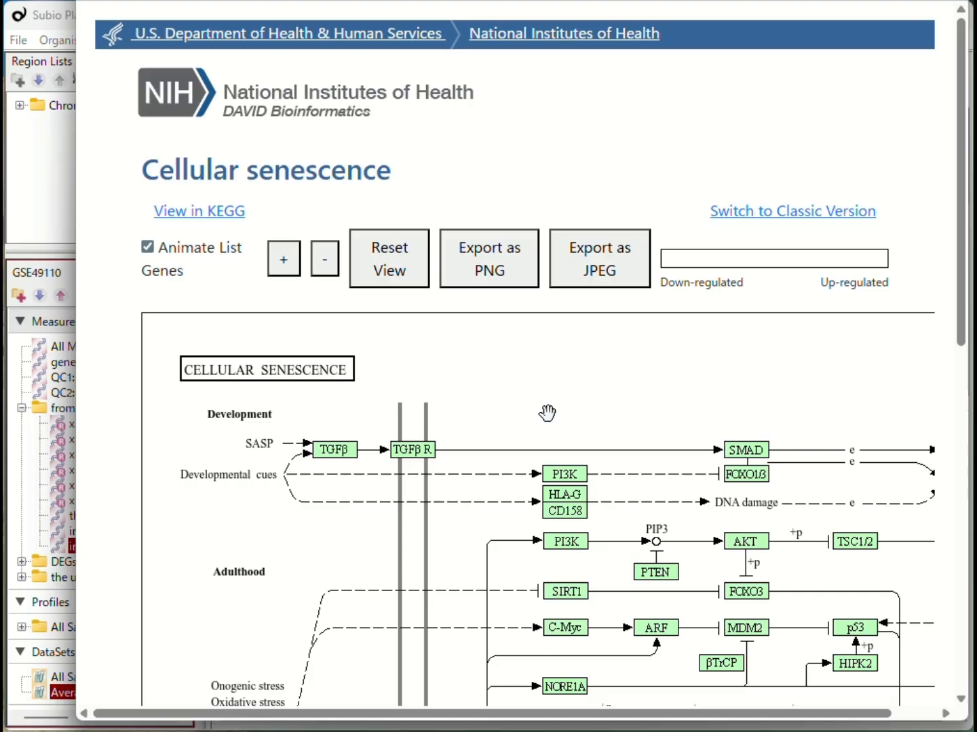
pyautogui.scroll(-7, 546, 412)
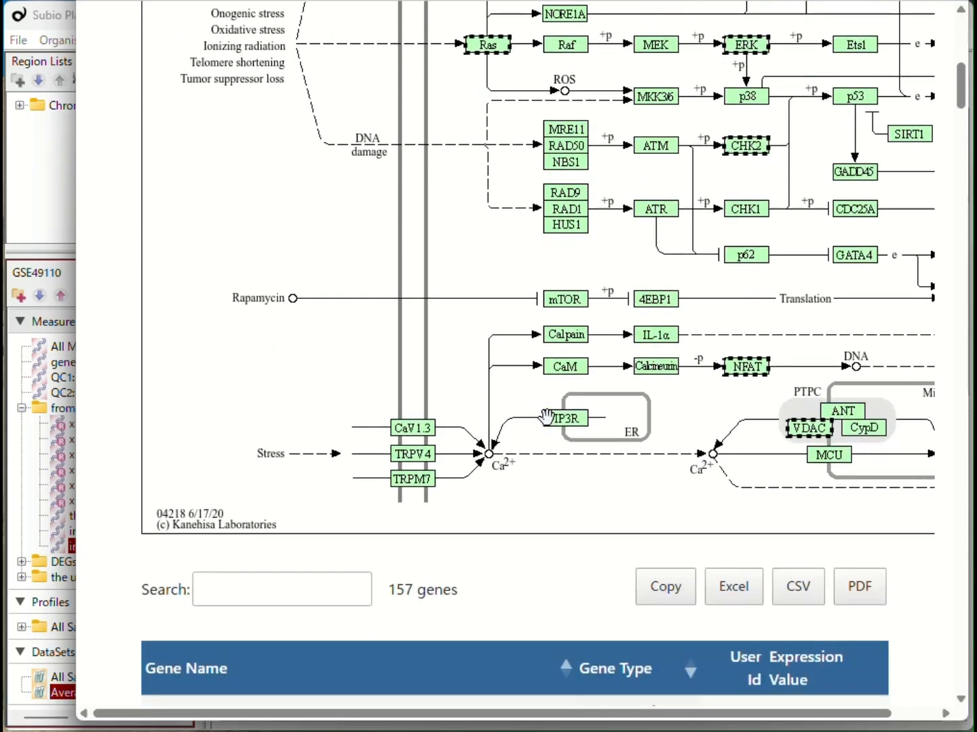
pyautogui.scroll(1, 547, 415)
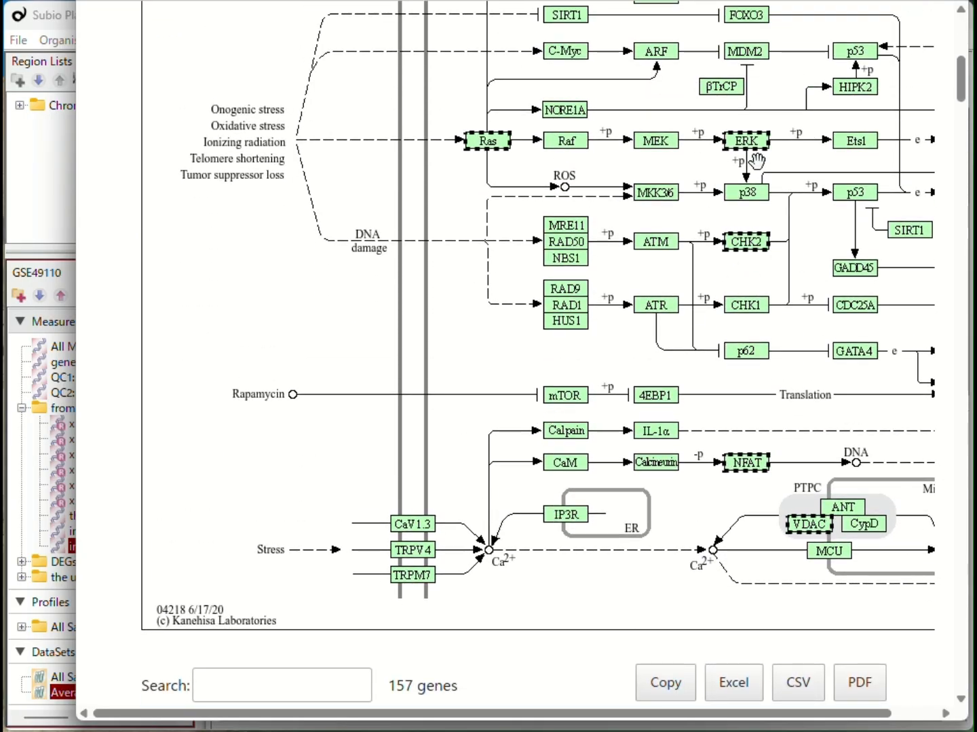
pyautogui.moveTo(771, 438); pyautogui.dragTo(94, 442)
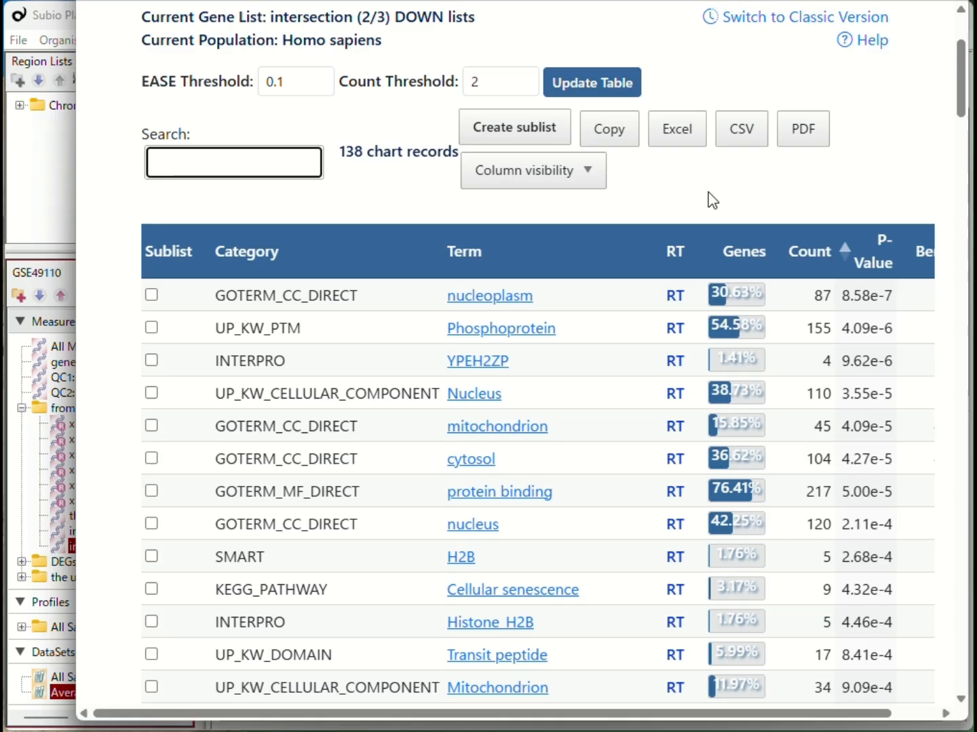
# Export the DOWN list's Functional Annotation Chart to Excel and return to the annotation summary.
pyautogui.click(677, 129)
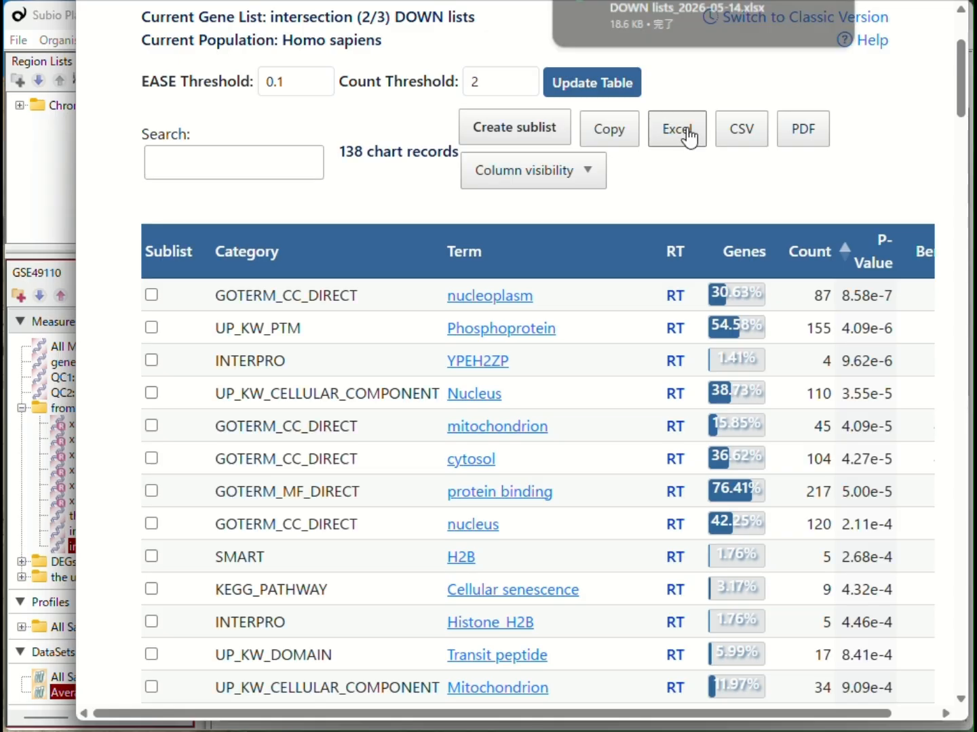
pyautogui.scroll(3, 384, 181)
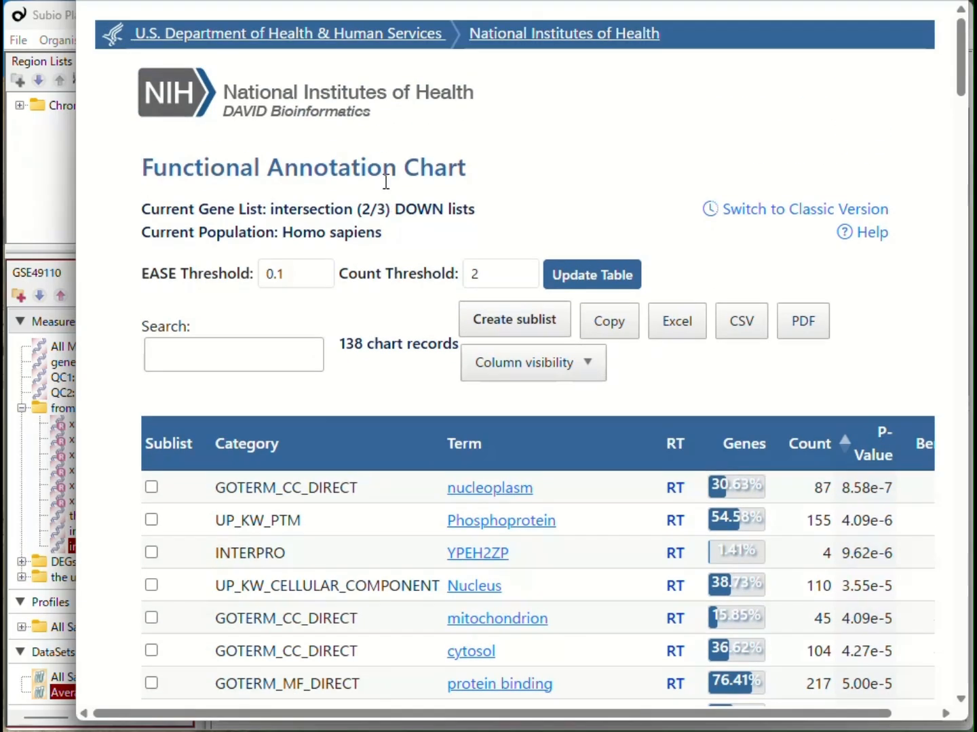
pyautogui.click(388, 1)
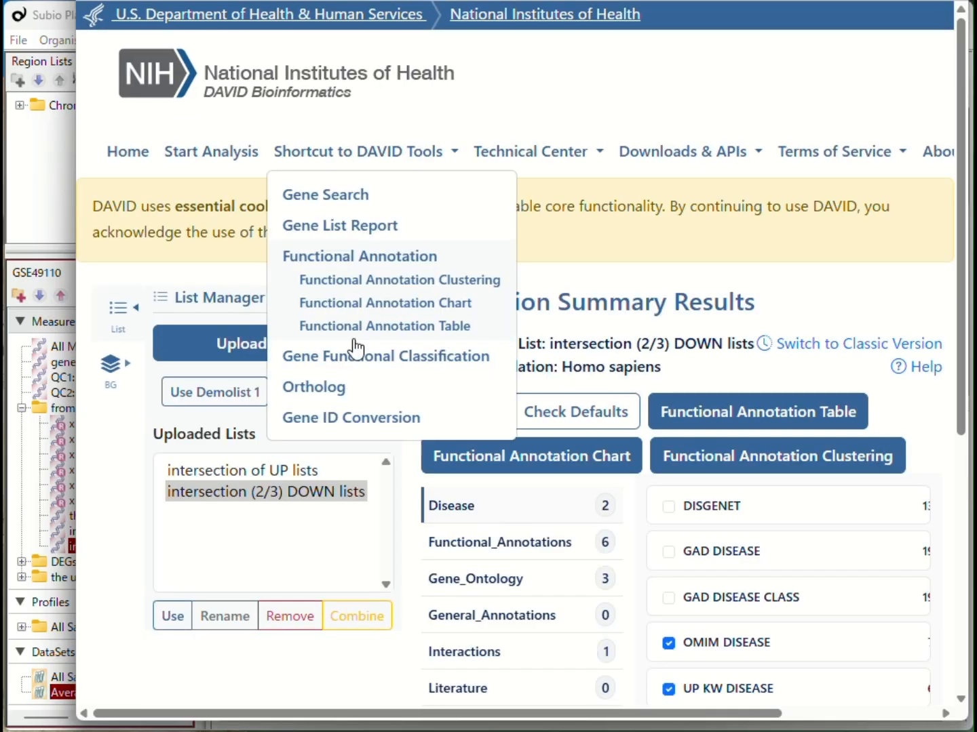
# Switch to the "intersection of UP lists" gene list and export its Functional Annotation Chart to Excel.
pyautogui.click(250, 477)
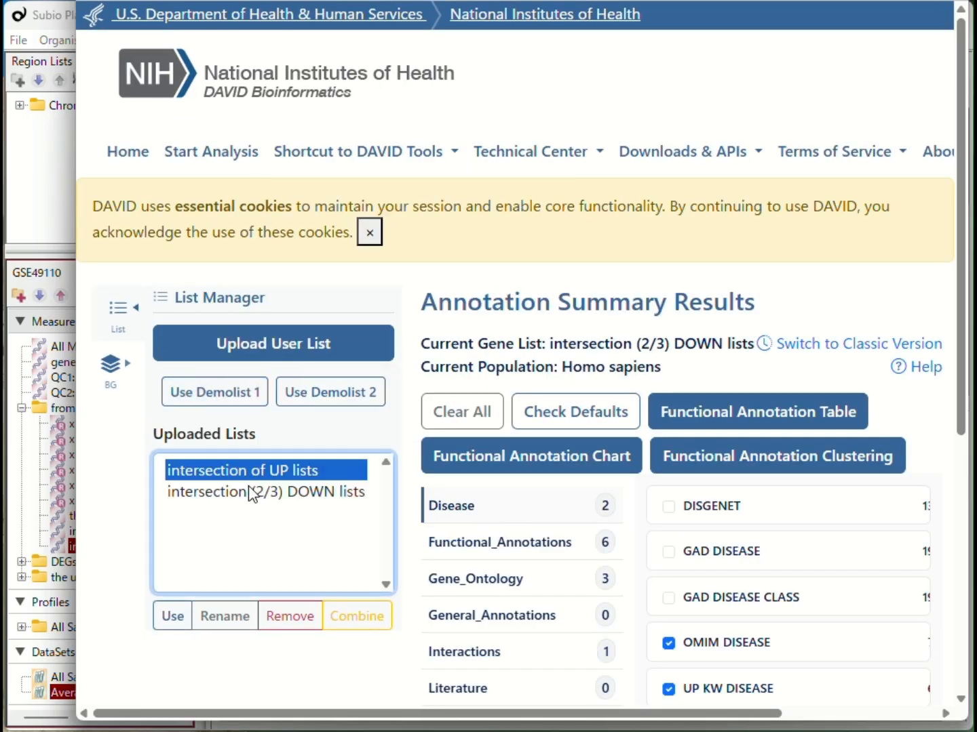
pyautogui.click(178, 625)
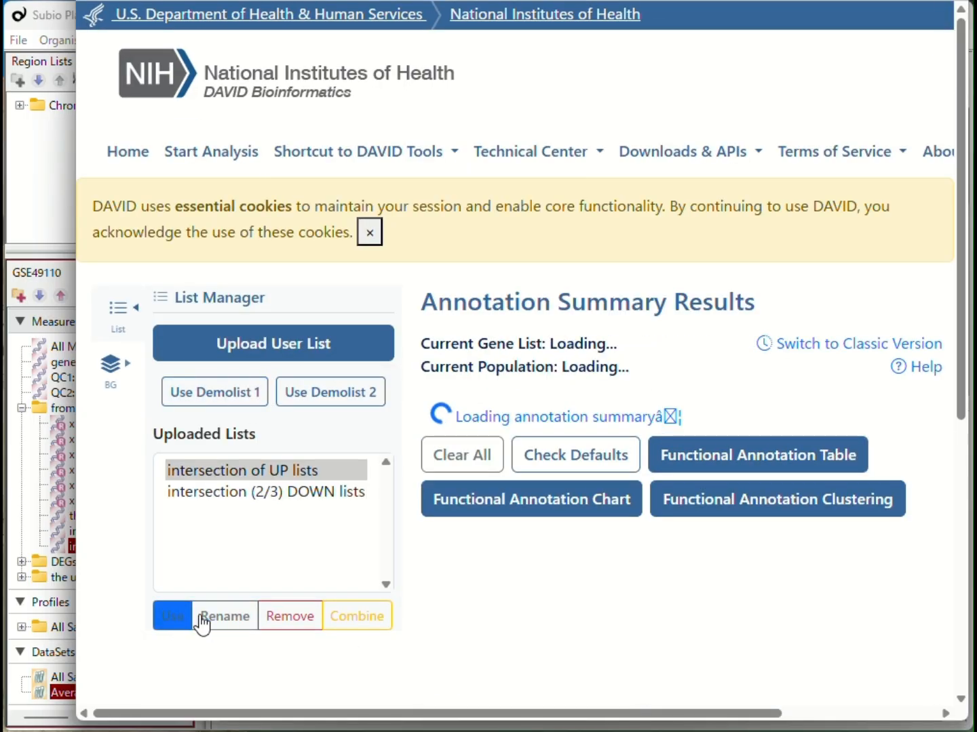
pyautogui.click(552, 474)
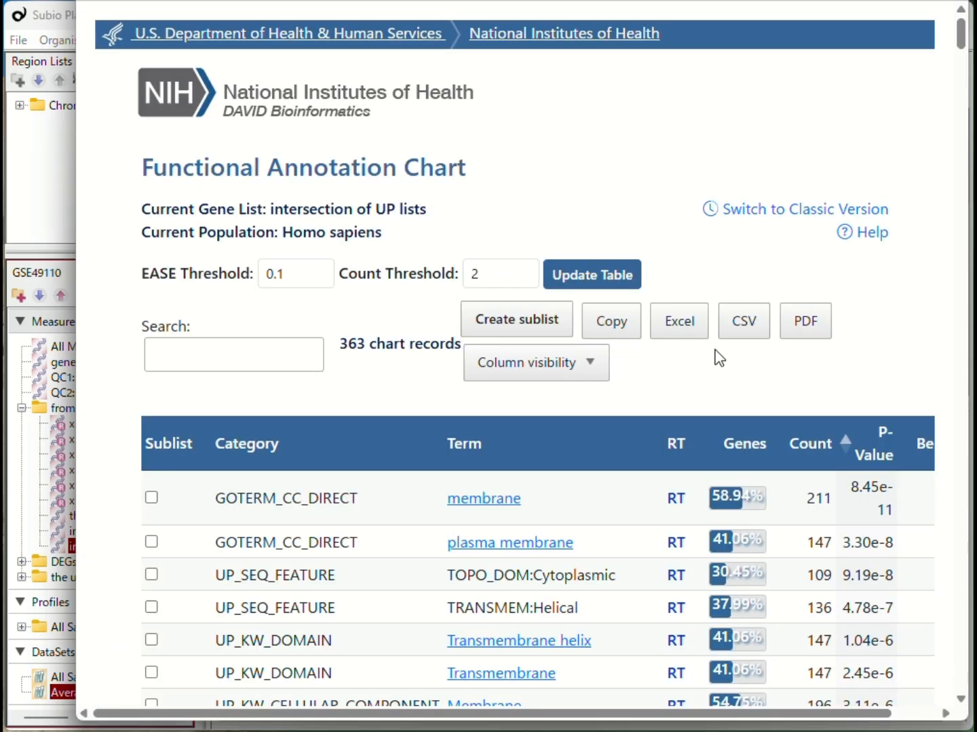
pyautogui.click(693, 332)
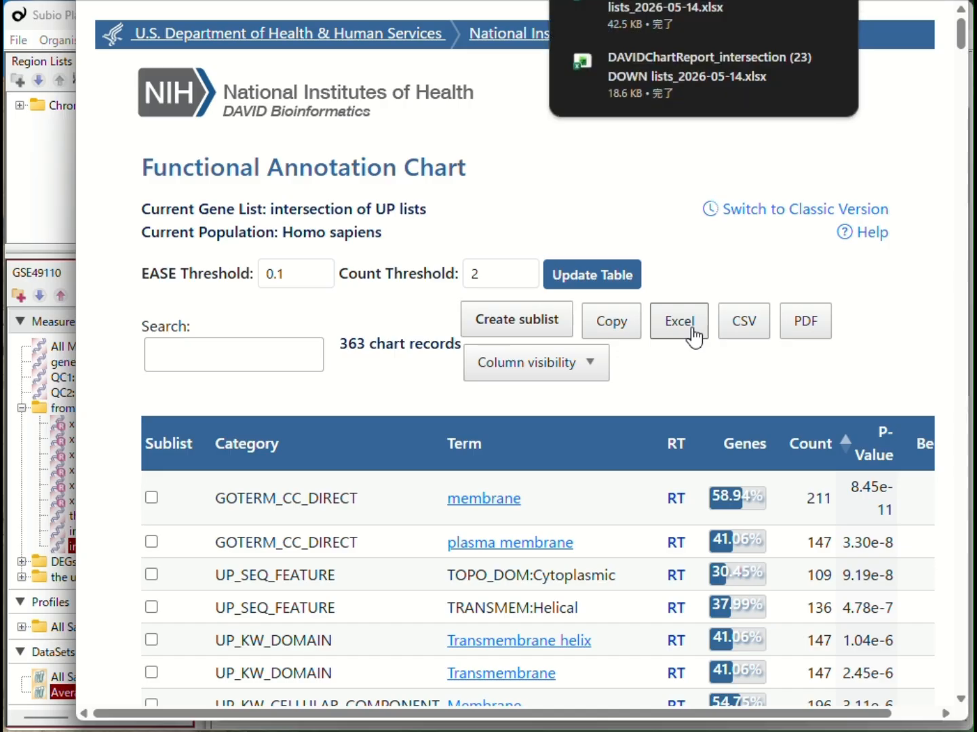
# Attach the two downloaded DAVIDChartReport Excel files to the dataset's Sample Info files in Subio Platform.
pyautogui.click(971, 432)
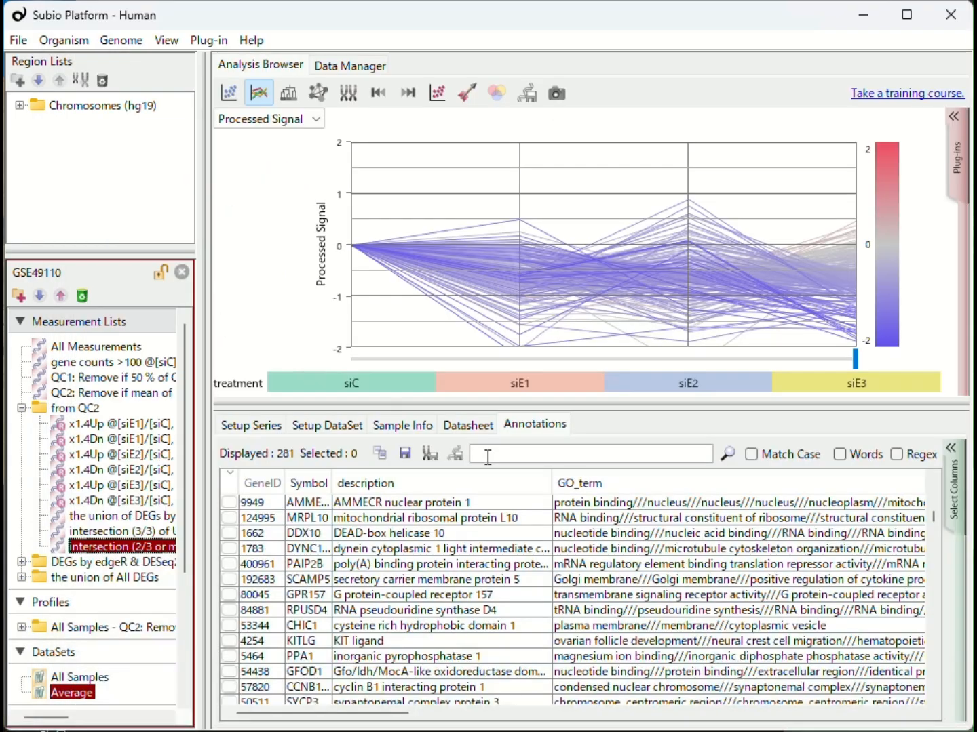
pyautogui.click(384, 426)
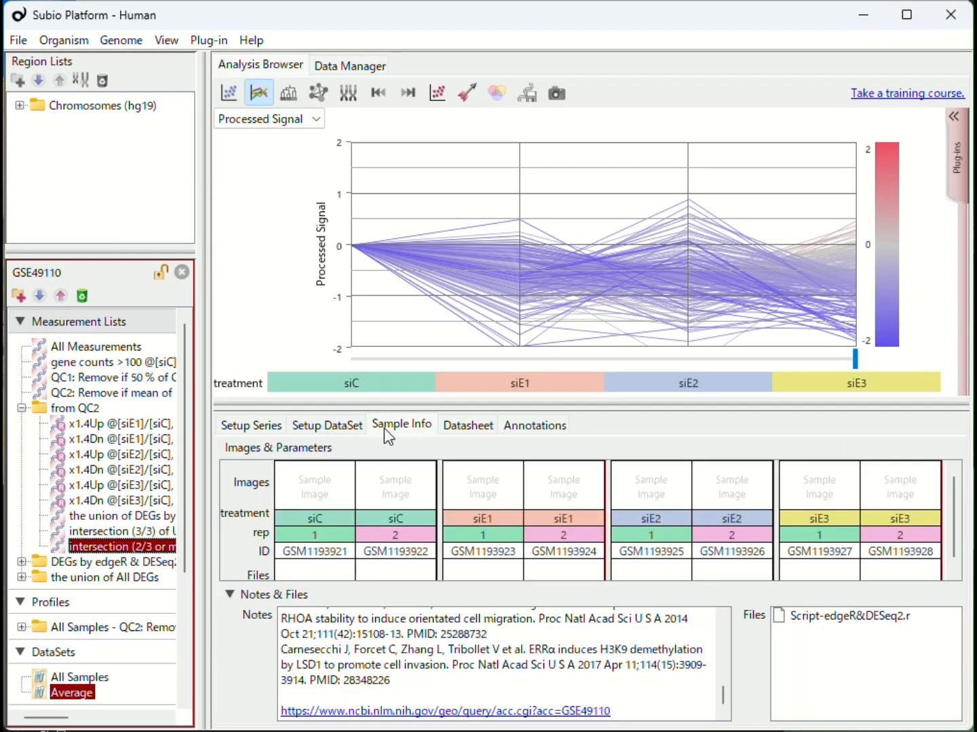
pyautogui.click(70, 731)
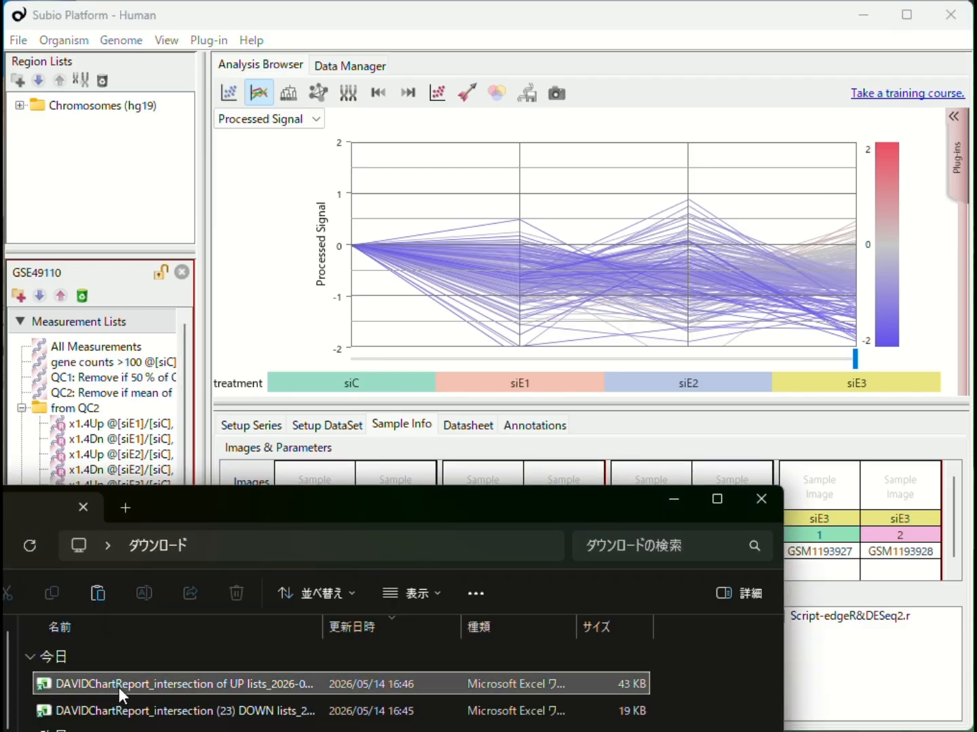
pyautogui.moveTo(122, 695); pyautogui.dragTo(875, 685)
pyautogui.moveTo(258, 709); pyautogui.dragTo(882, 698)
pyautogui.click(879, 646)
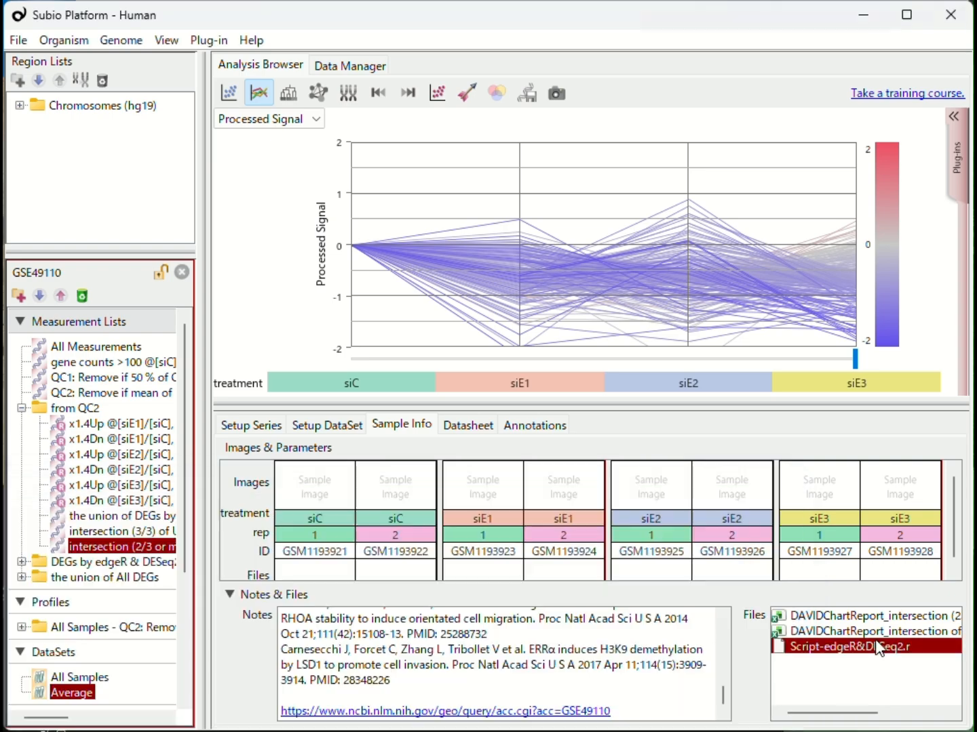
# Open the DOWN list's chart report in Excel and filter the Category column to show only GOTERM_BP_DIRECT.
pyautogui.doubleClick(814, 619)
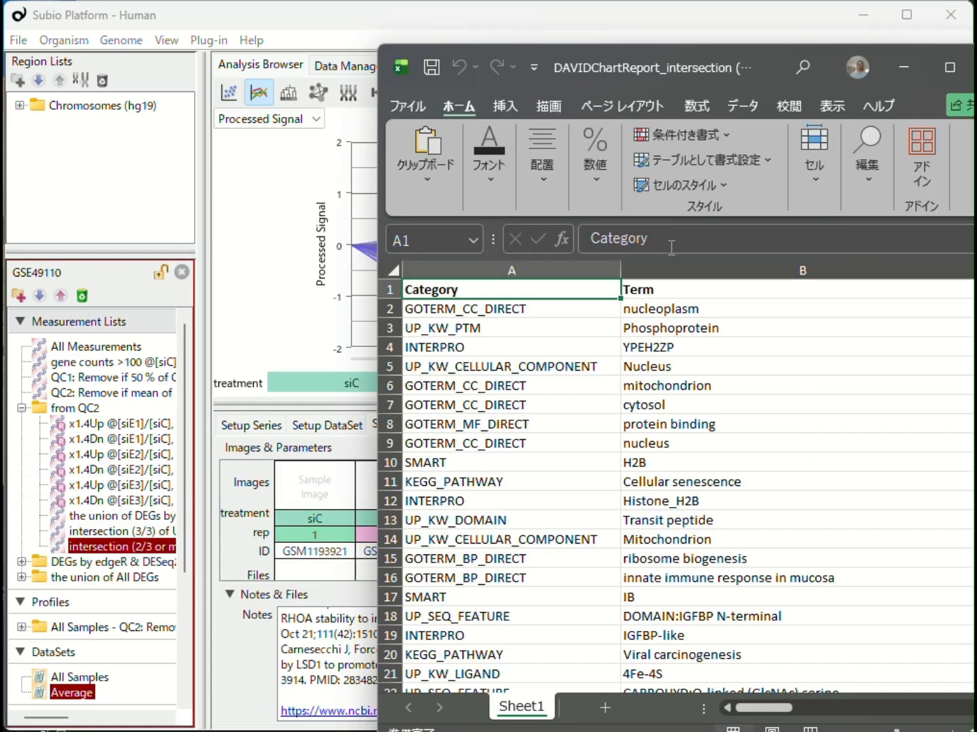
pyautogui.click(743, 106)
pyautogui.click(684, 154)
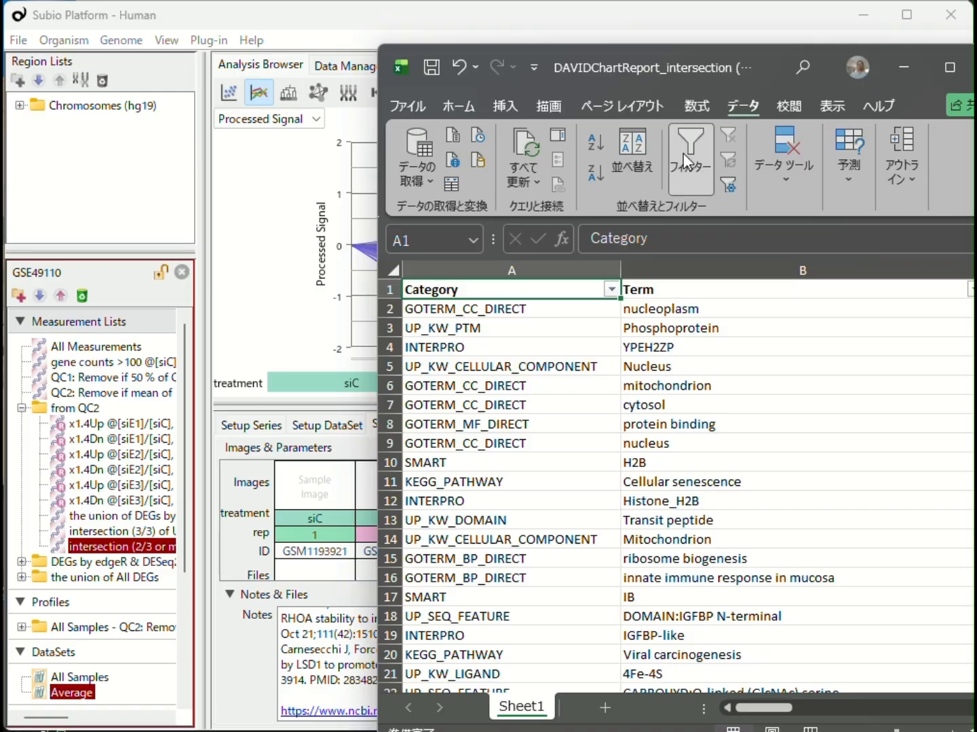
pyautogui.click(611, 290)
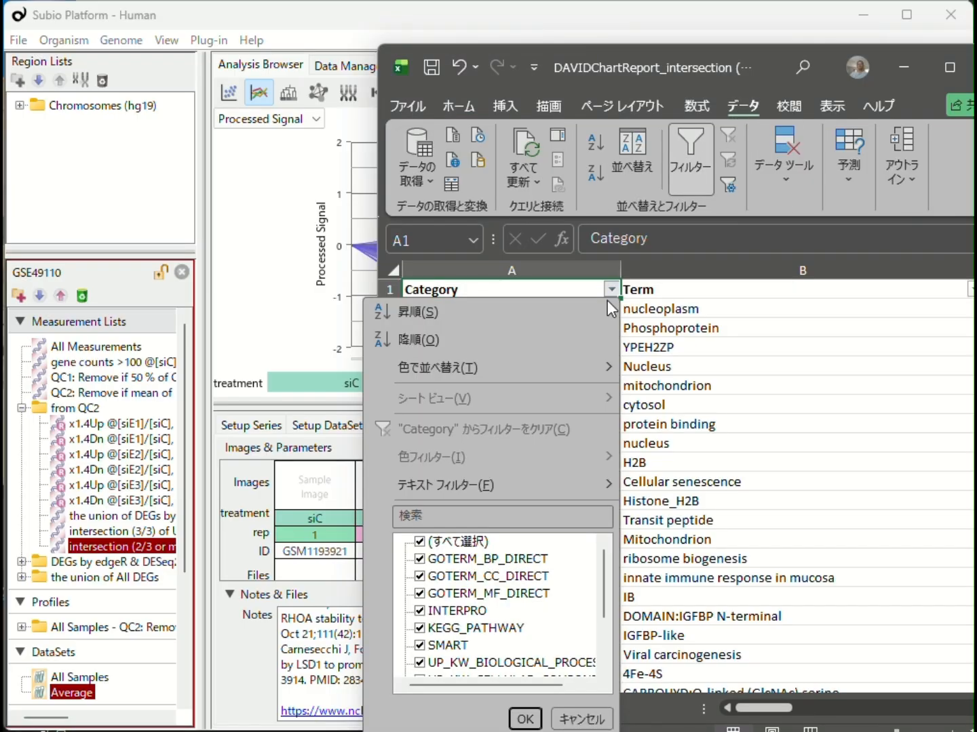
pyautogui.click(420, 541)
pyautogui.click(420, 559)
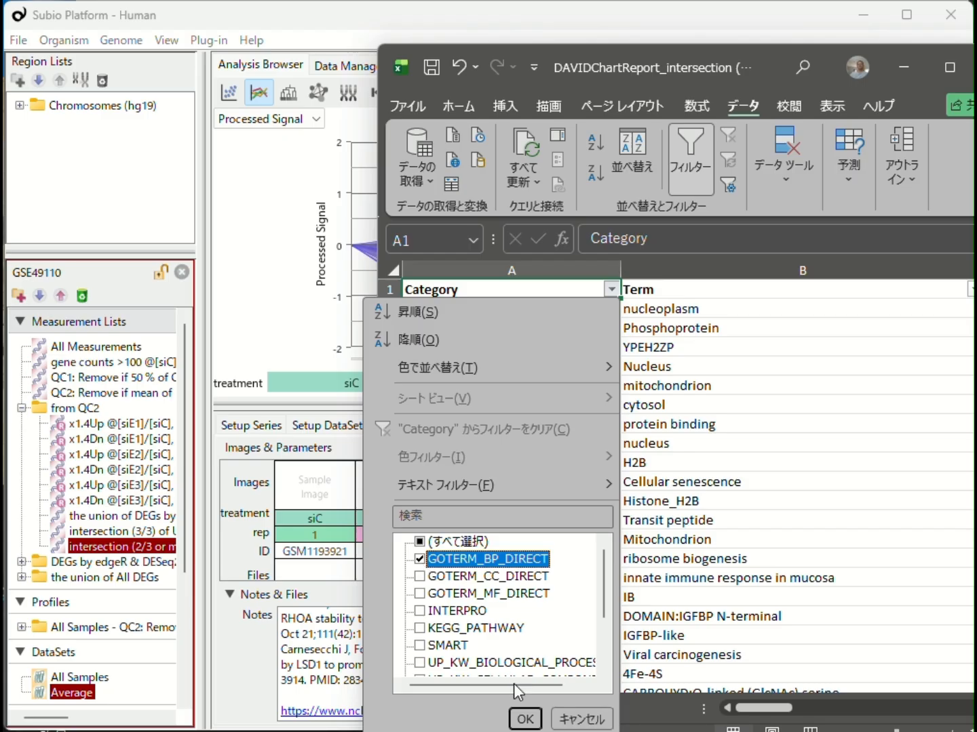
pyautogui.click(525, 719)
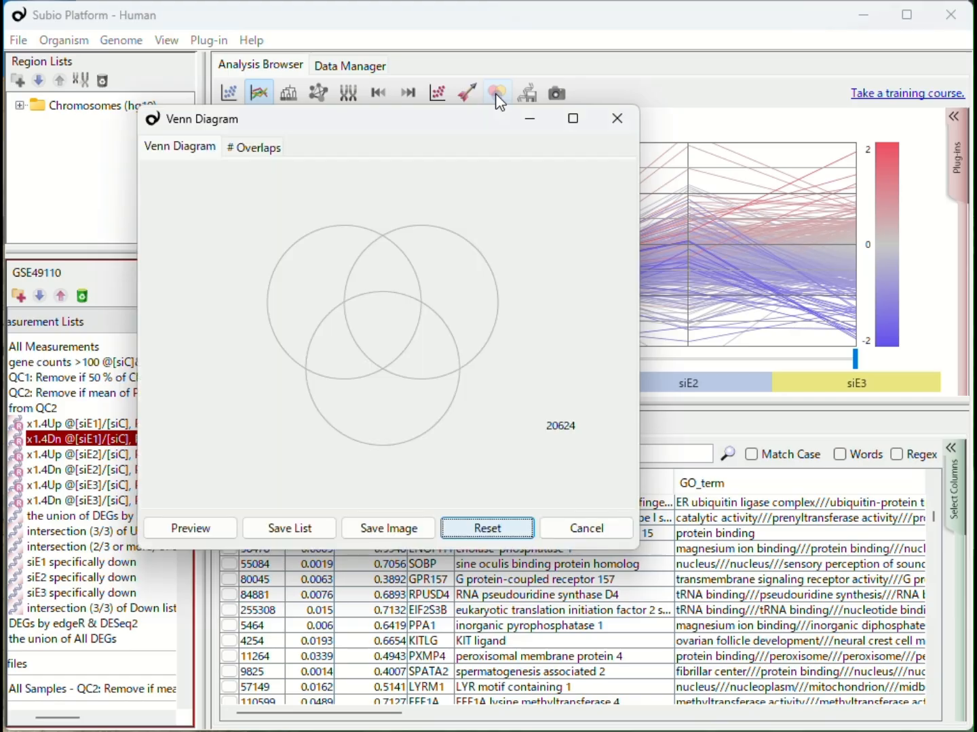
# Build a Venn diagram of the siE1, siE2 and siE3 x1.4Dn lists and save its regions as lists.
pyautogui.click(496, 93)
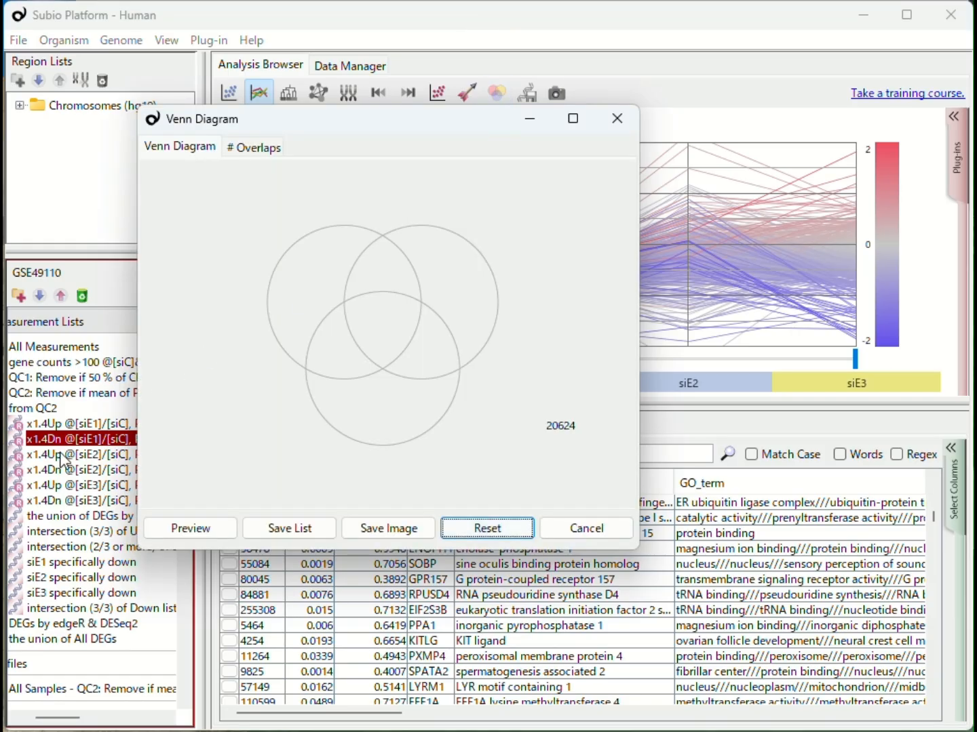
pyautogui.moveTo(68, 439); pyautogui.dragTo(336, 313)
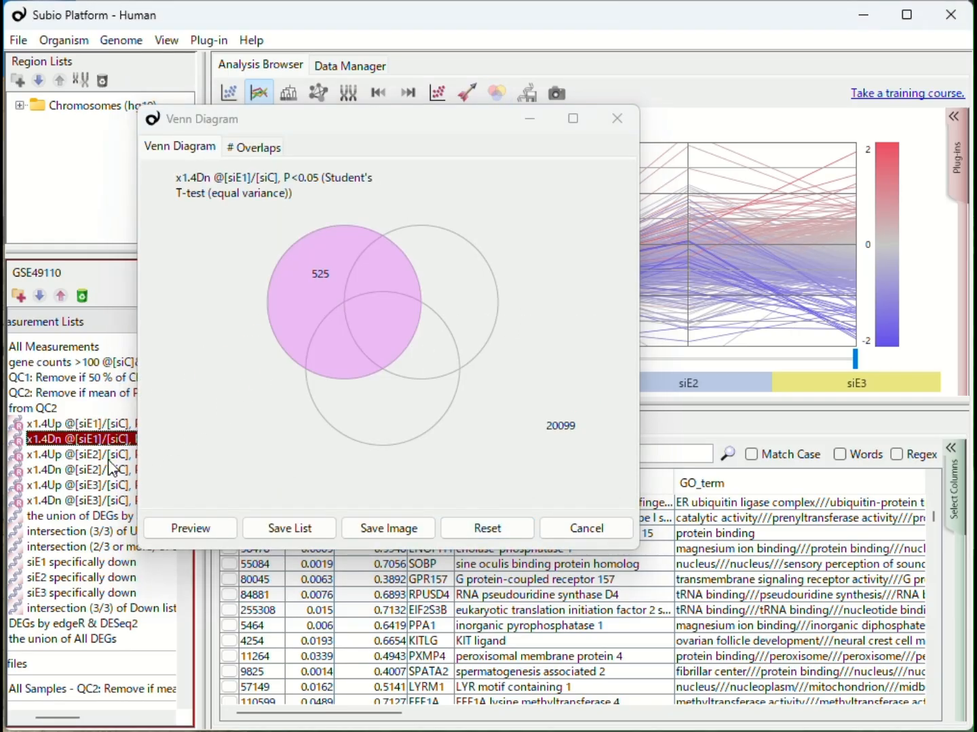
pyautogui.moveTo(113, 468); pyautogui.dragTo(462, 308)
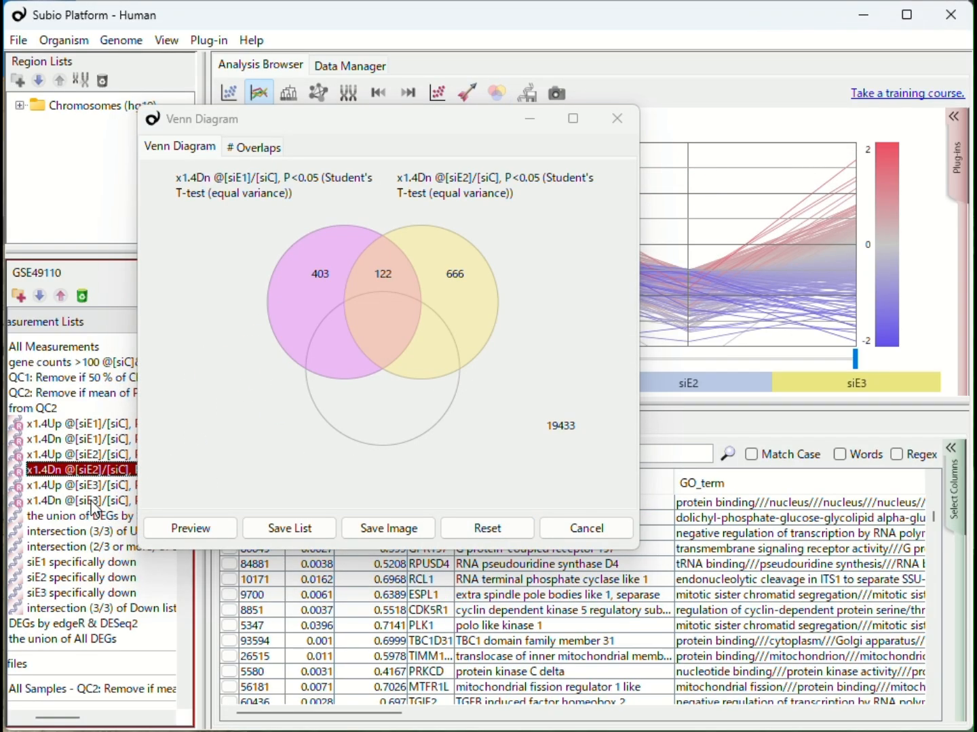
pyautogui.moveTo(93, 508); pyautogui.dragTo(380, 420)
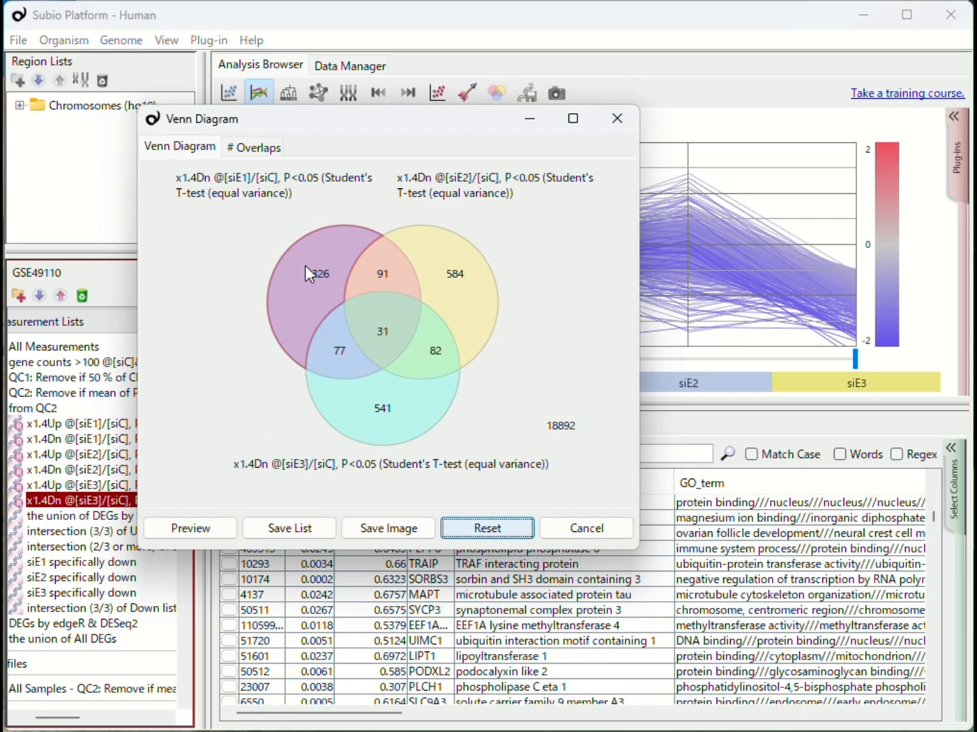
pyautogui.click(274, 534)
# Review the siE1, siE2 and siE3 specifically down lists in turn.
pyautogui.click(115, 566)
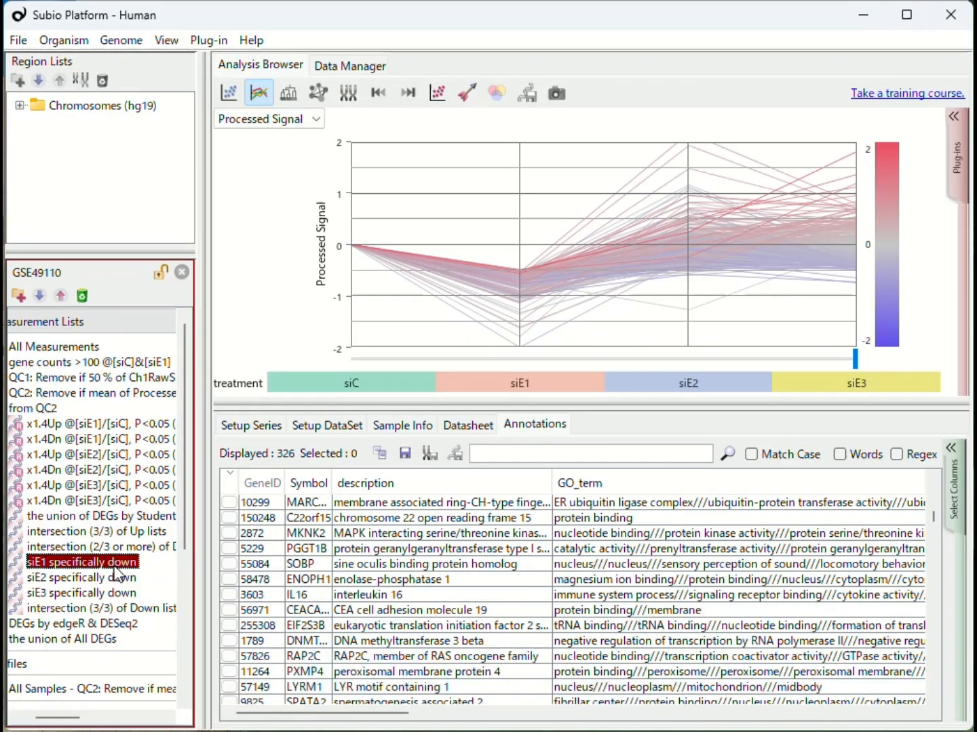
pyautogui.click(114, 577)
pyautogui.click(114, 594)
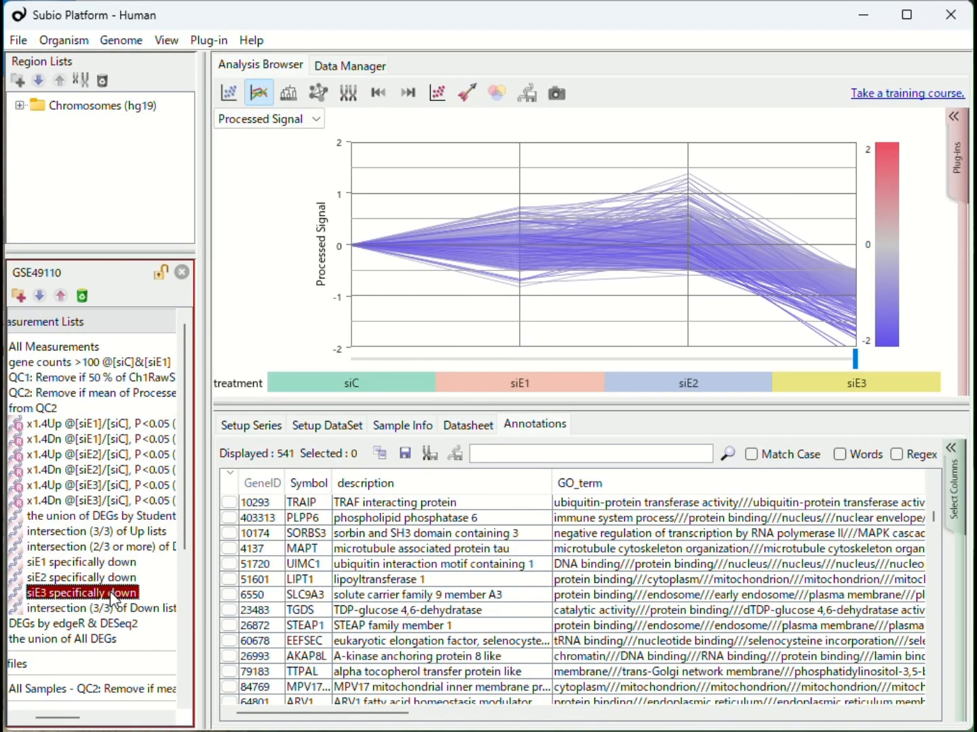
# Switch DAVID to the "siE1 specifically down" list and export its Functional Annotation Chart to Excel.
pyautogui.hotkey('alt', 'Tab')
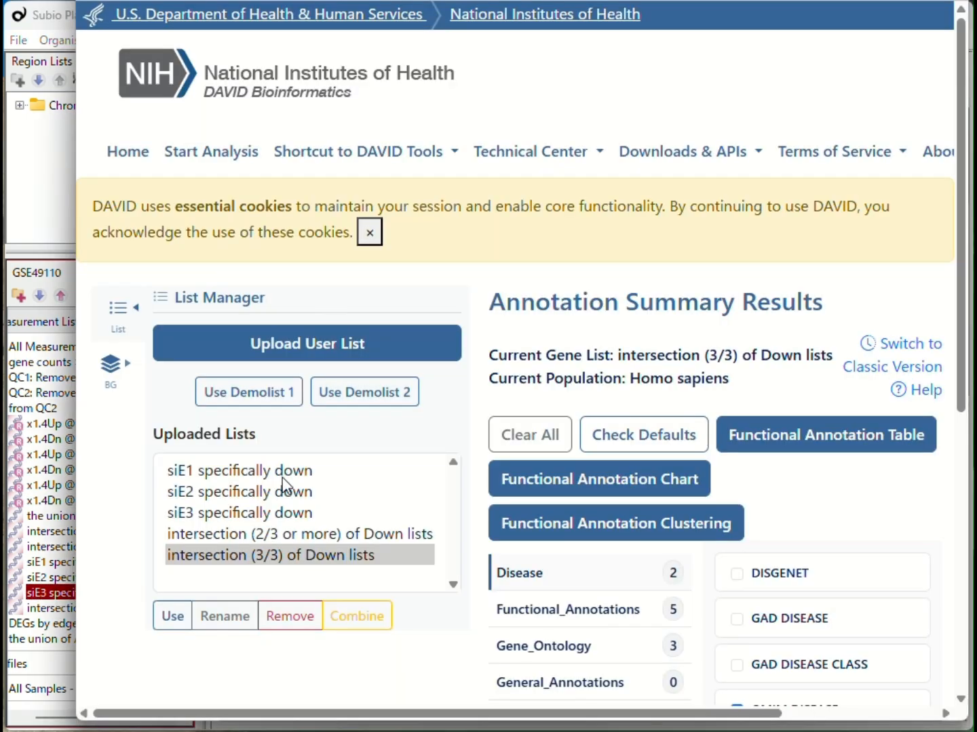
pyautogui.click(285, 475)
pyautogui.click(290, 491)
pyautogui.click(294, 509)
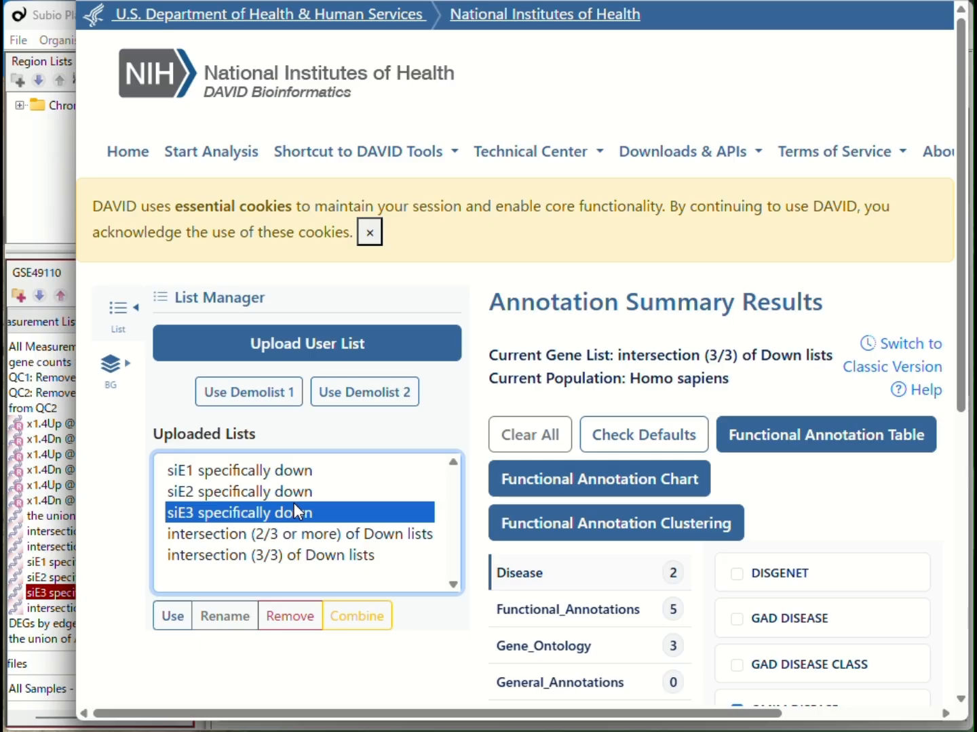
pyautogui.press('Up')
pyautogui.press('Up')
pyautogui.click(173, 618)
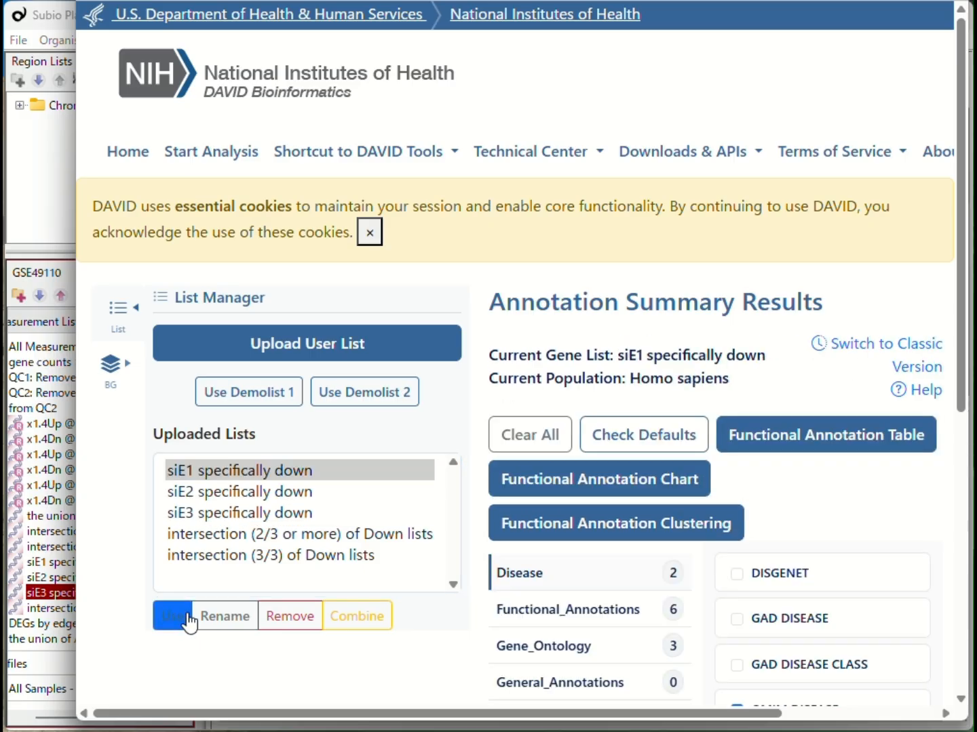
pyautogui.click(533, 483)
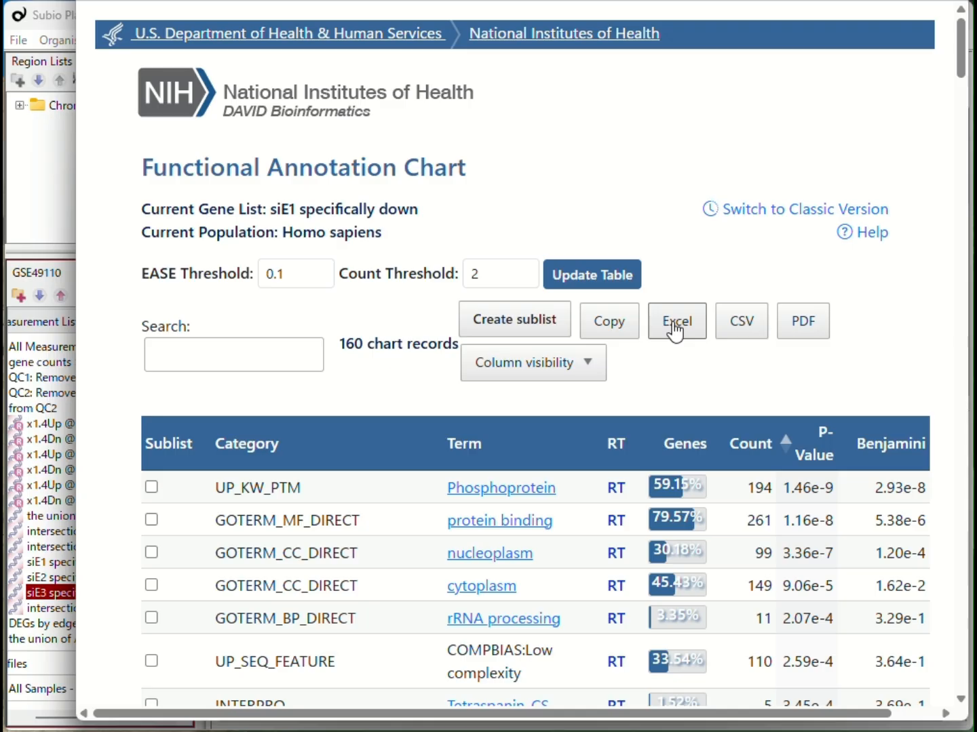
pyautogui.click(674, 325)
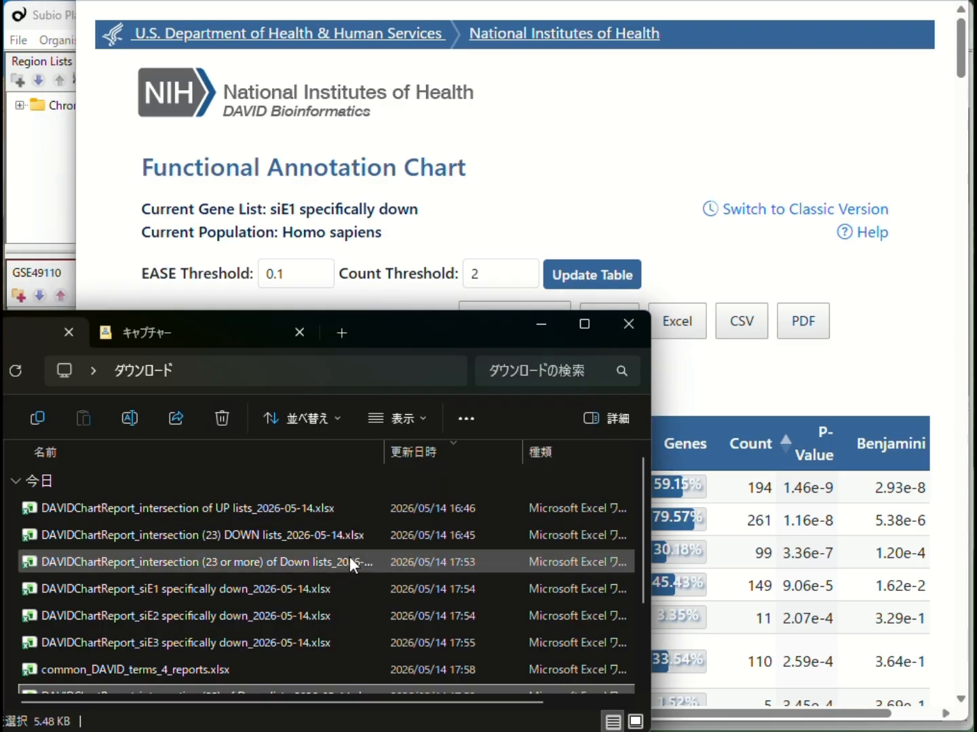
# Select the four down-list DAVID chart reports and attach them to a new ChatGPT chat.
pyautogui.click(305, 591)
pyautogui.click(306, 613)
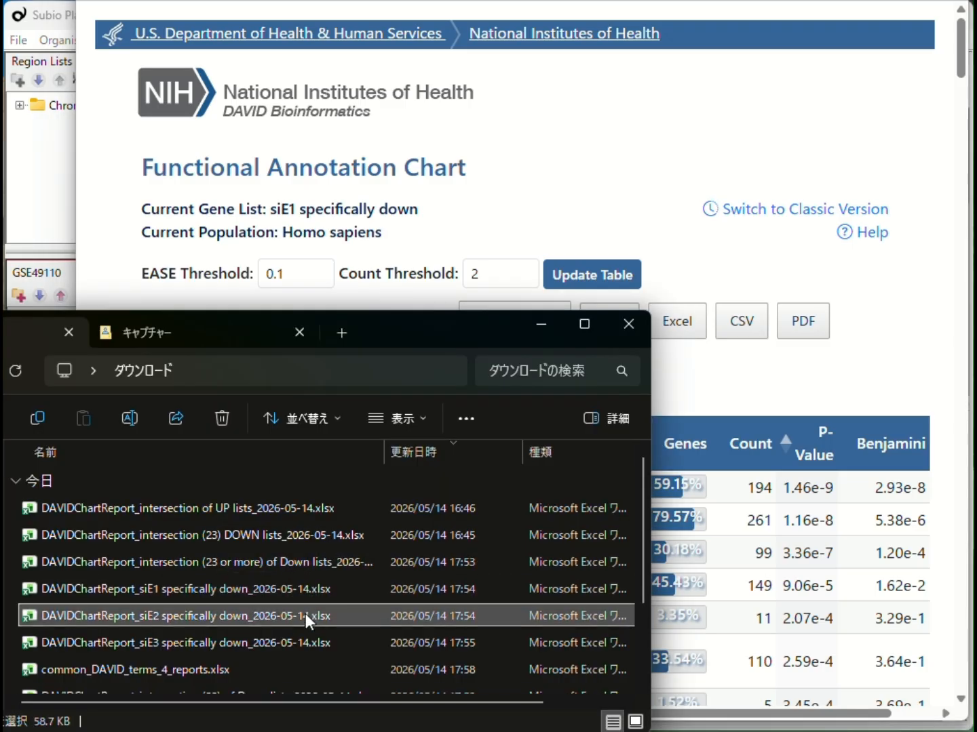
pyautogui.click(307, 643)
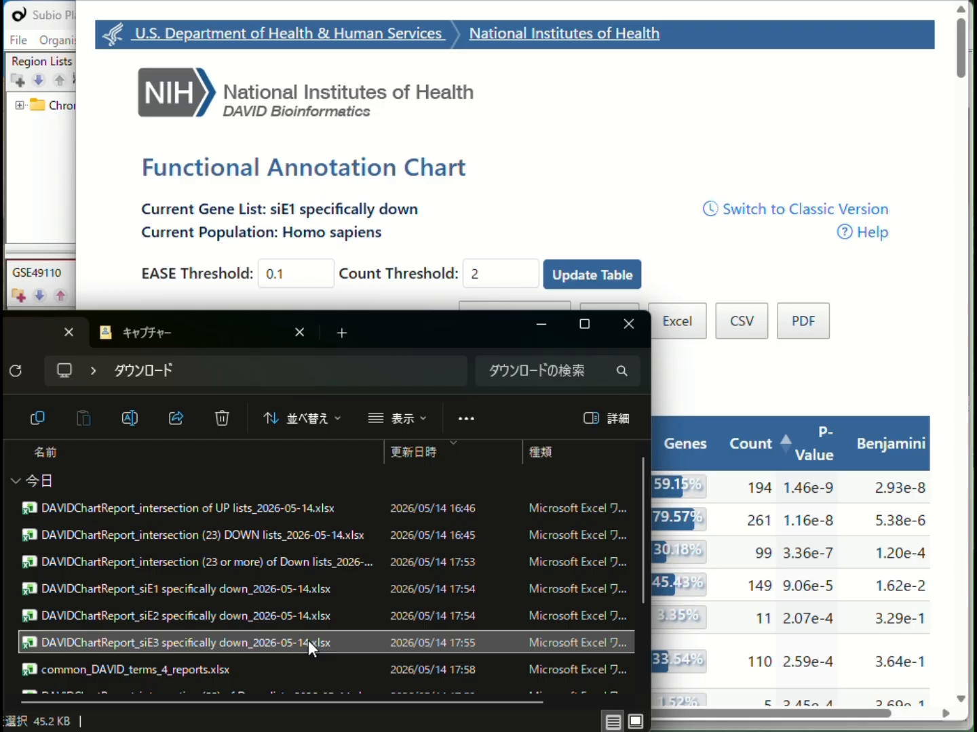
pyautogui.click(301, 569)
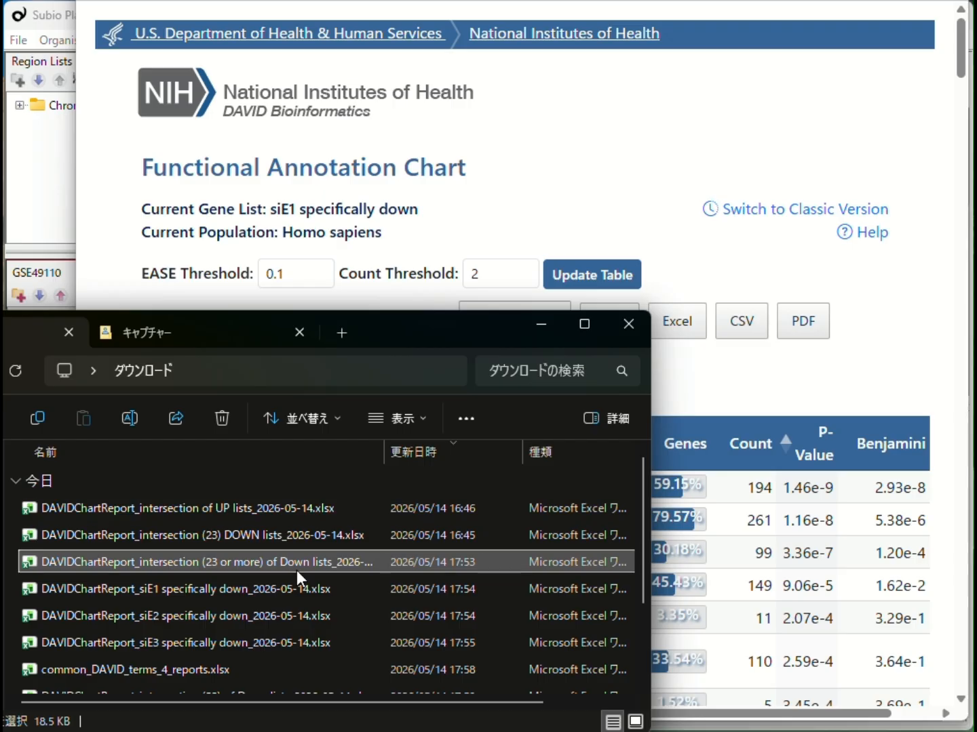
pyautogui.keyDown('shift'); pyautogui.click(305, 644); pyautogui.keyUp('shift')
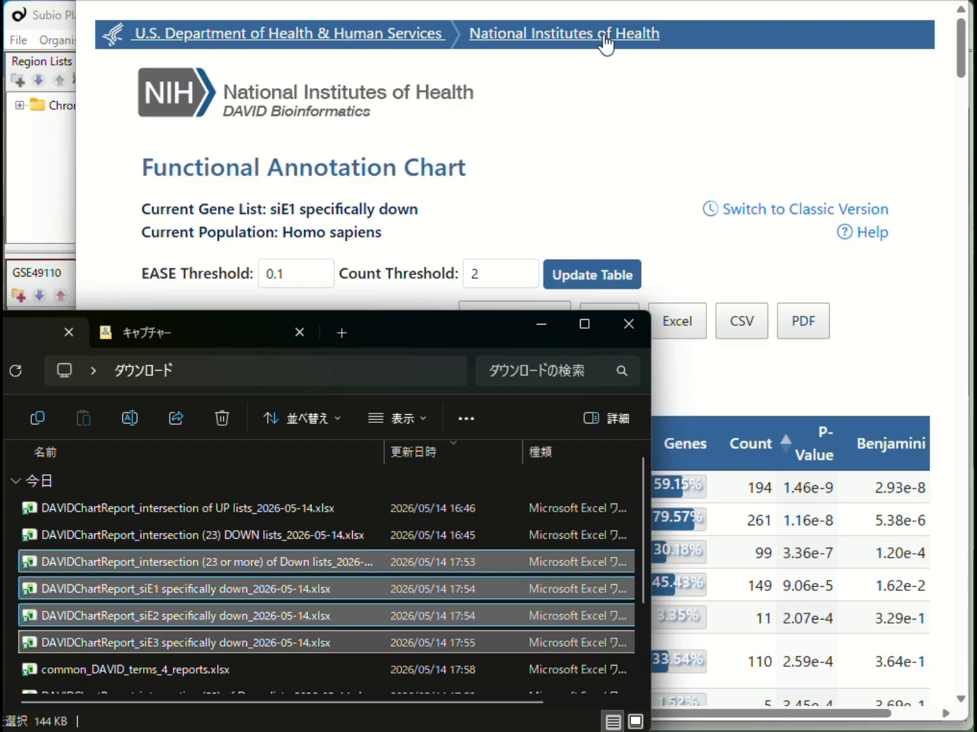
pyautogui.click(380, 1)
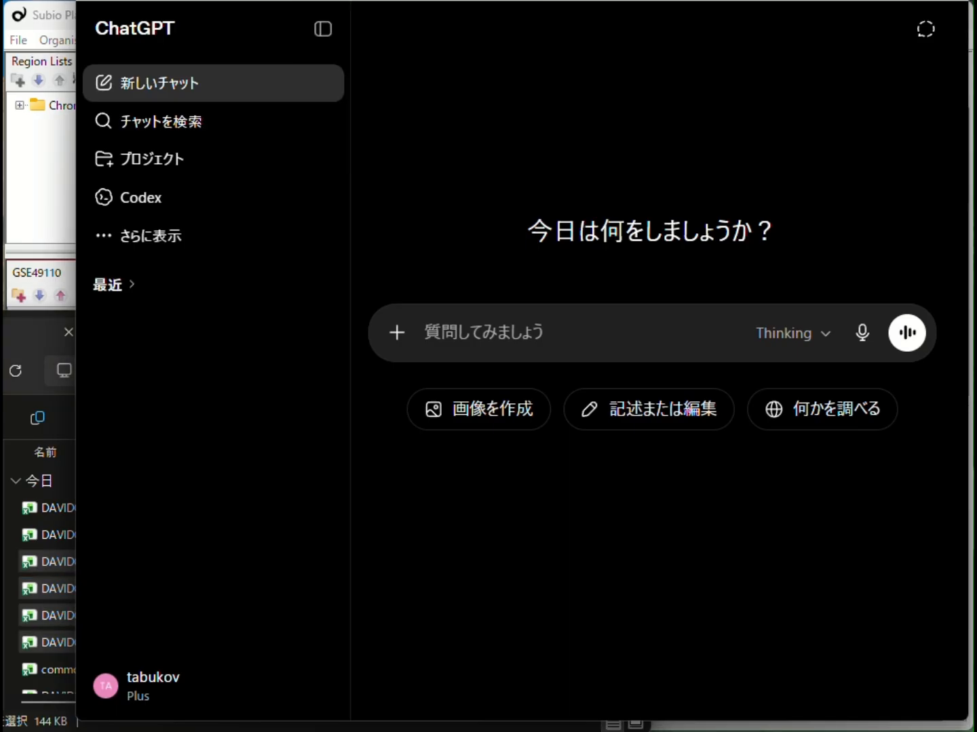
pyautogui.moveTo(54, 643); pyautogui.dragTo(492, 550)
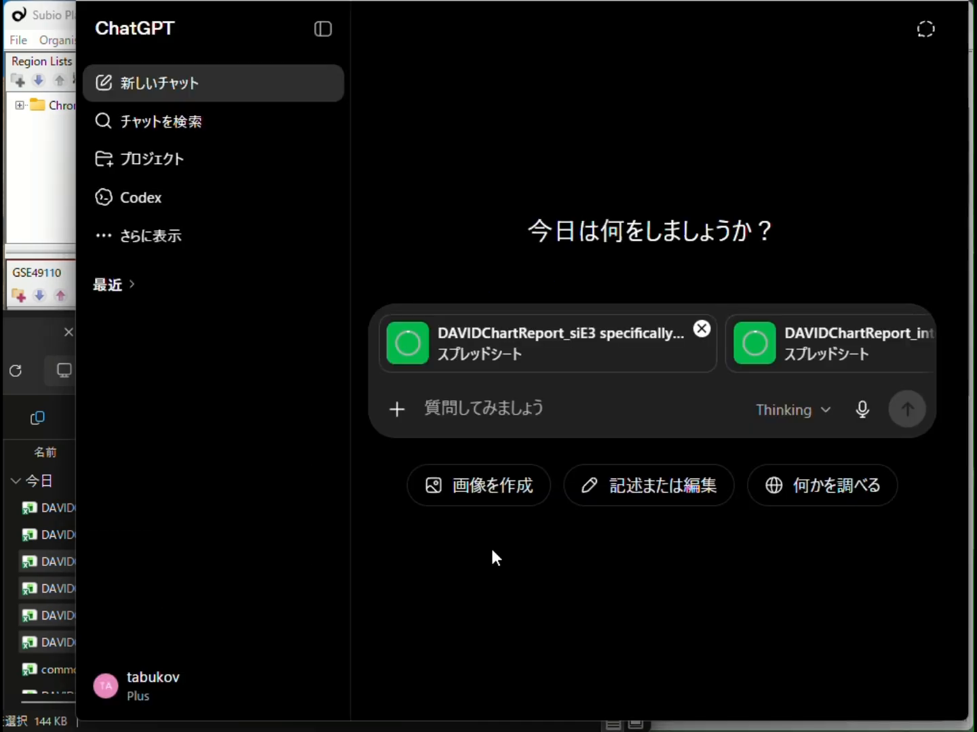
# Ask ChatGPT "この4つのファイルで共通の項目を出して" to list items common to the four files.
pyautogui.click(491, 407)
pyautogui.write('この4つのファイルで共通の項目を出して')
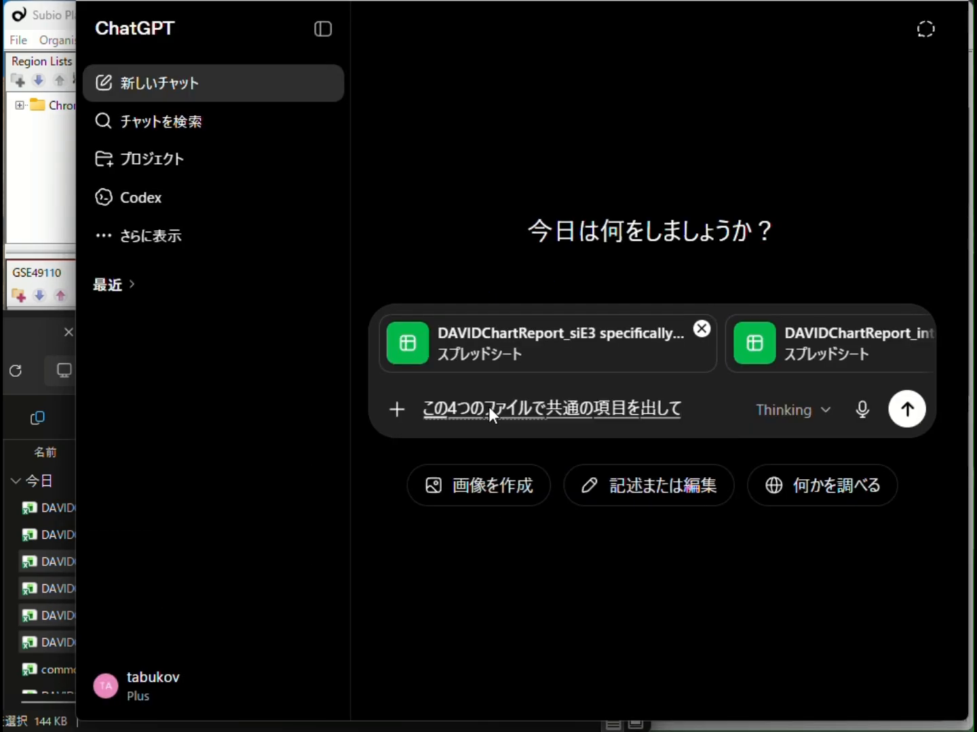
pyautogui.click(907, 408)
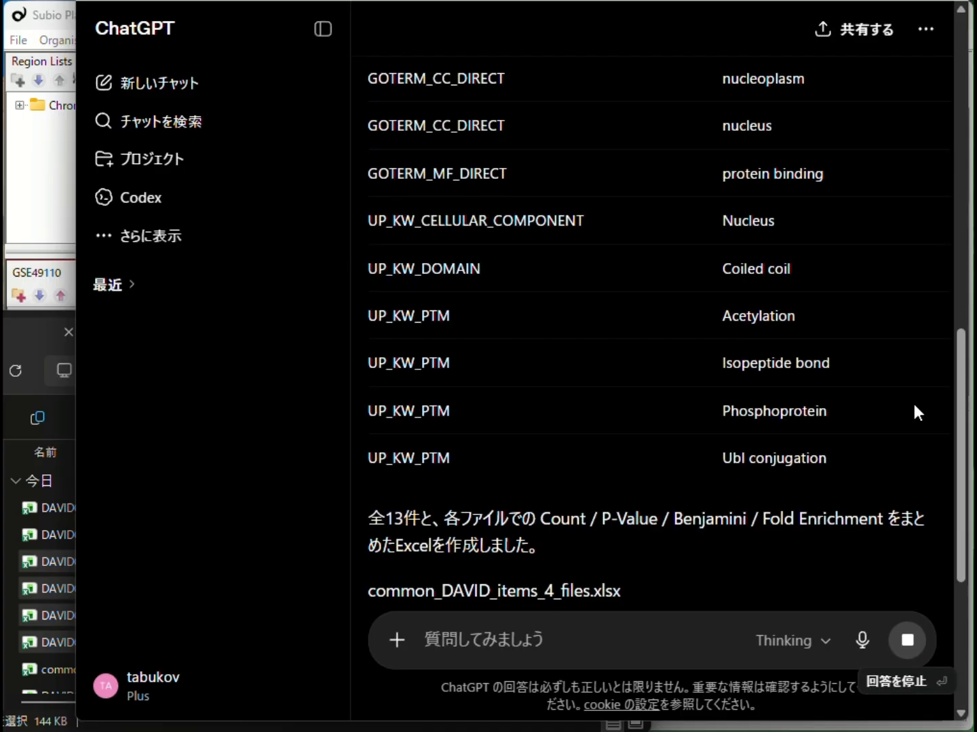
# Copy the term centrosome from ChatGPT's table of items common to the four files.
pyautogui.scroll(3, 846, 532)
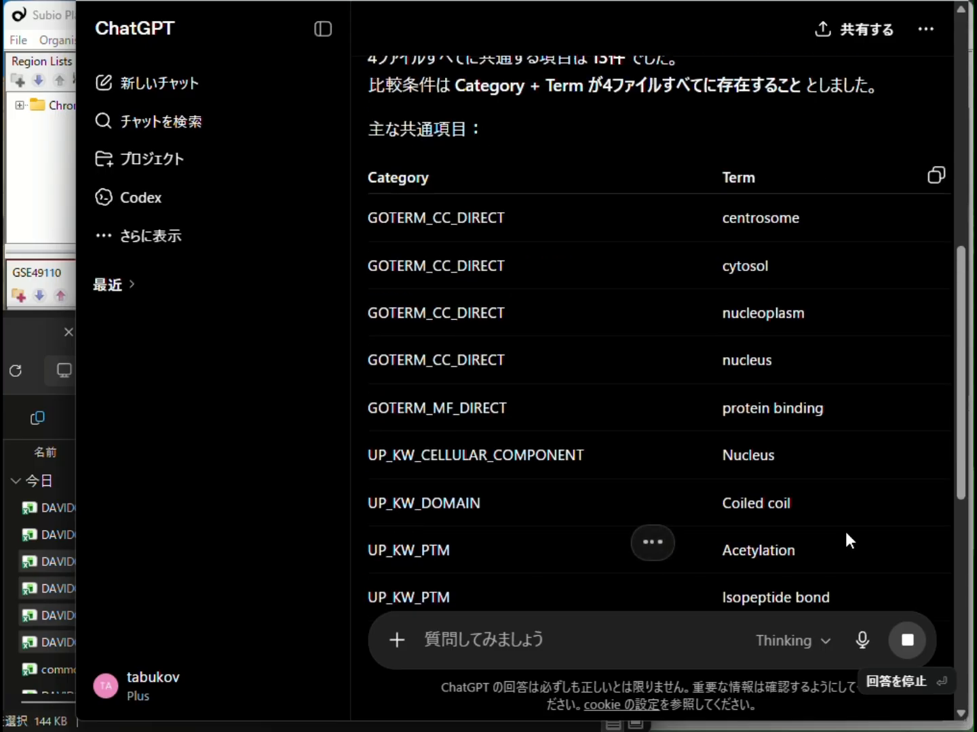
pyautogui.scroll(2, 805, 219)
pyautogui.doubleClick(726, 316)
pyautogui.hotkey('ctrl', 'c')
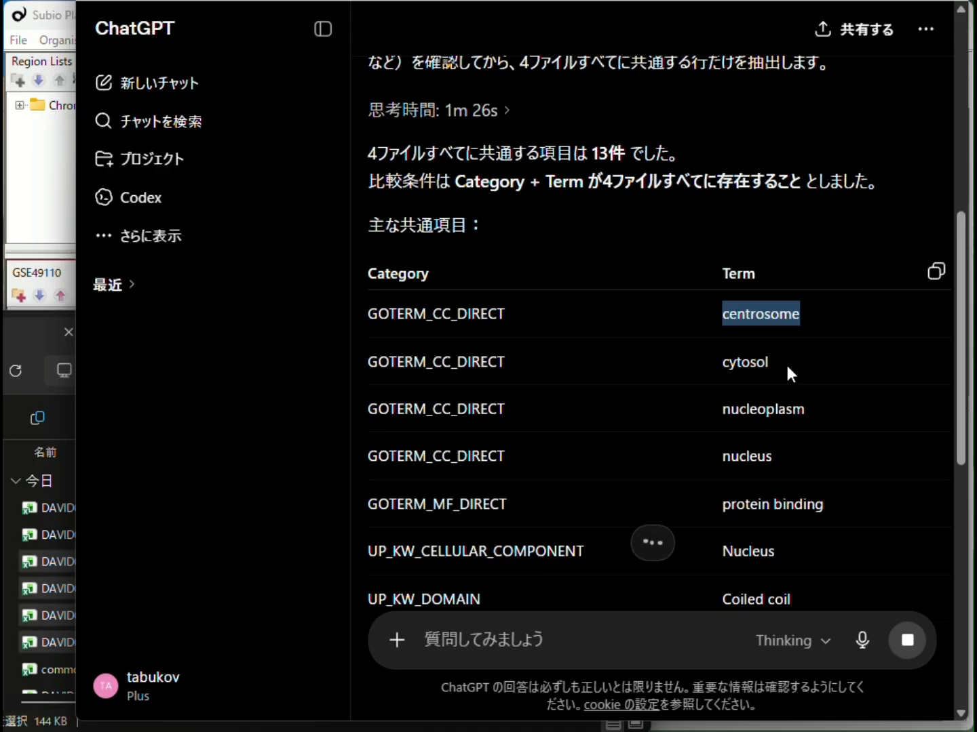
# Search All Measurements annotations for centrosome and save the matching genes as a list named centrosome.
pyautogui.click(58, 192)
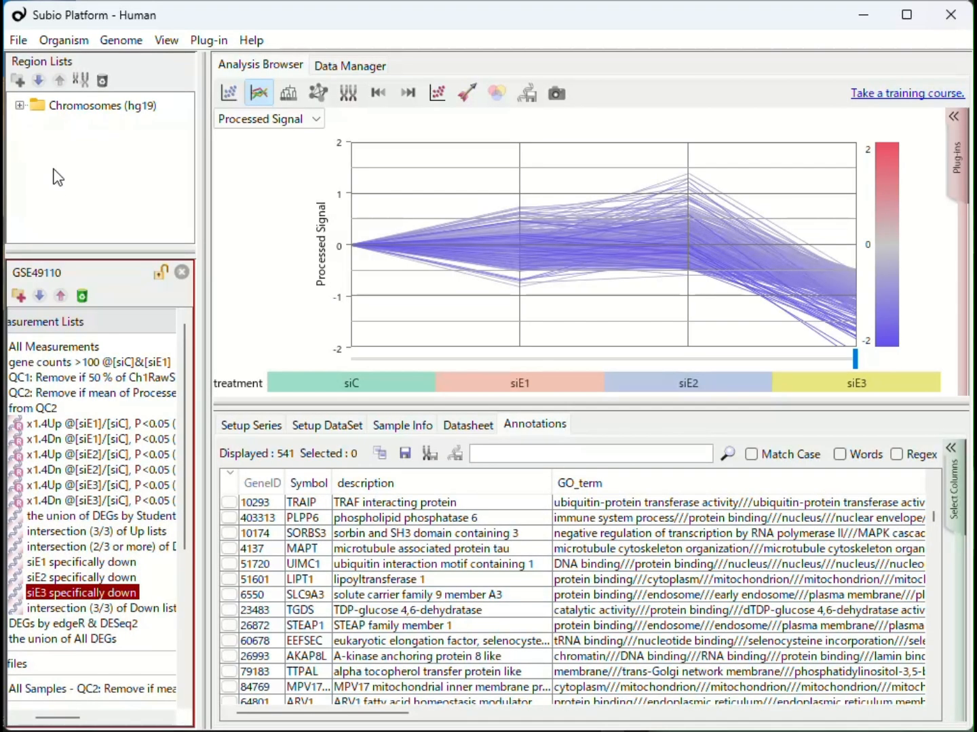
pyautogui.click(53, 346)
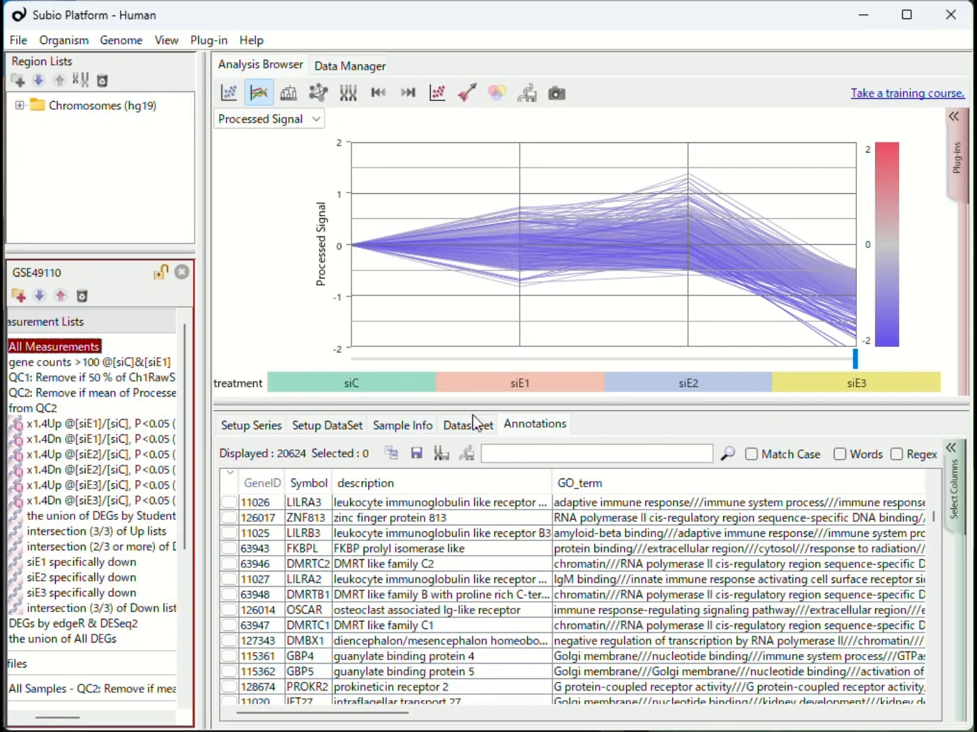
pyautogui.click(621, 456)
pyautogui.hotkey('ctrl', 'v')
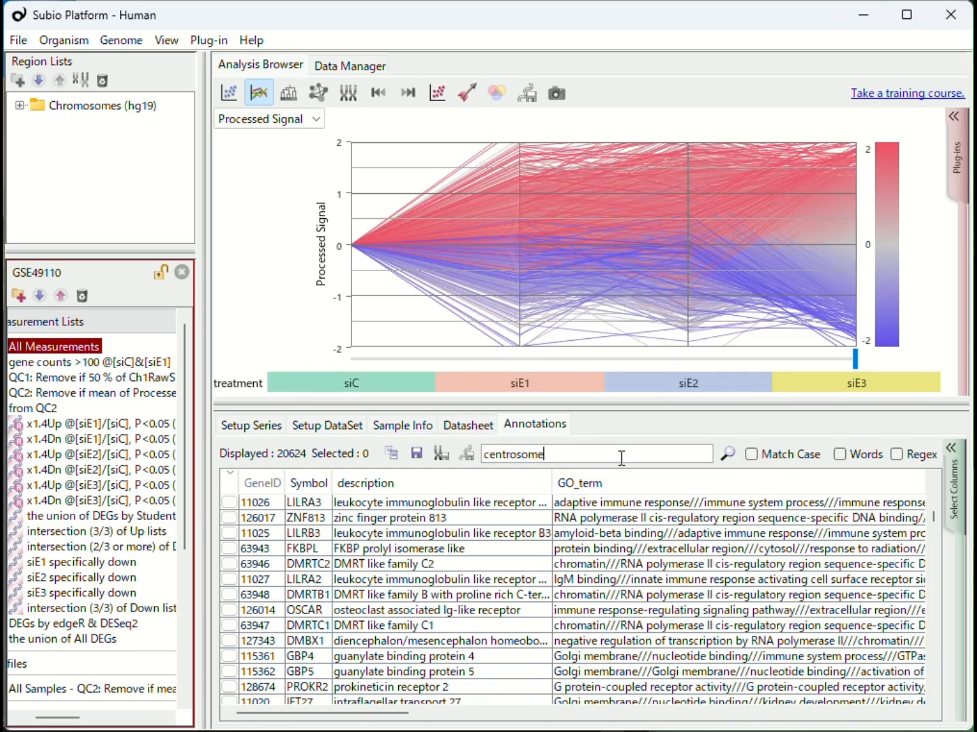
pyautogui.click(729, 455)
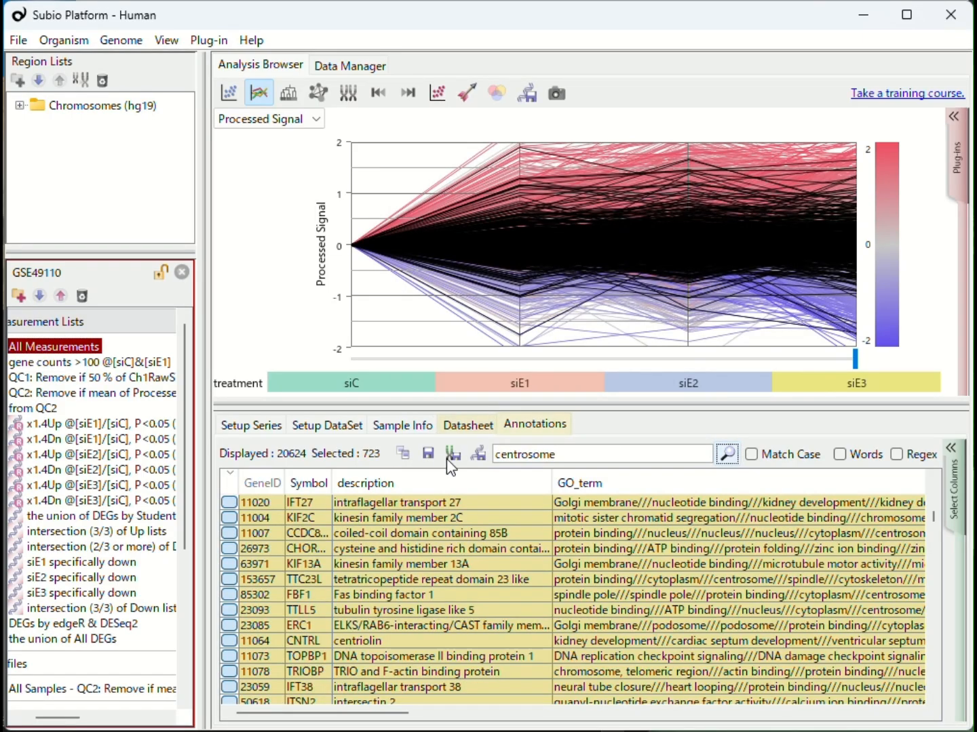
pyautogui.click(478, 454)
pyautogui.hotkey('ctrl', 'v')
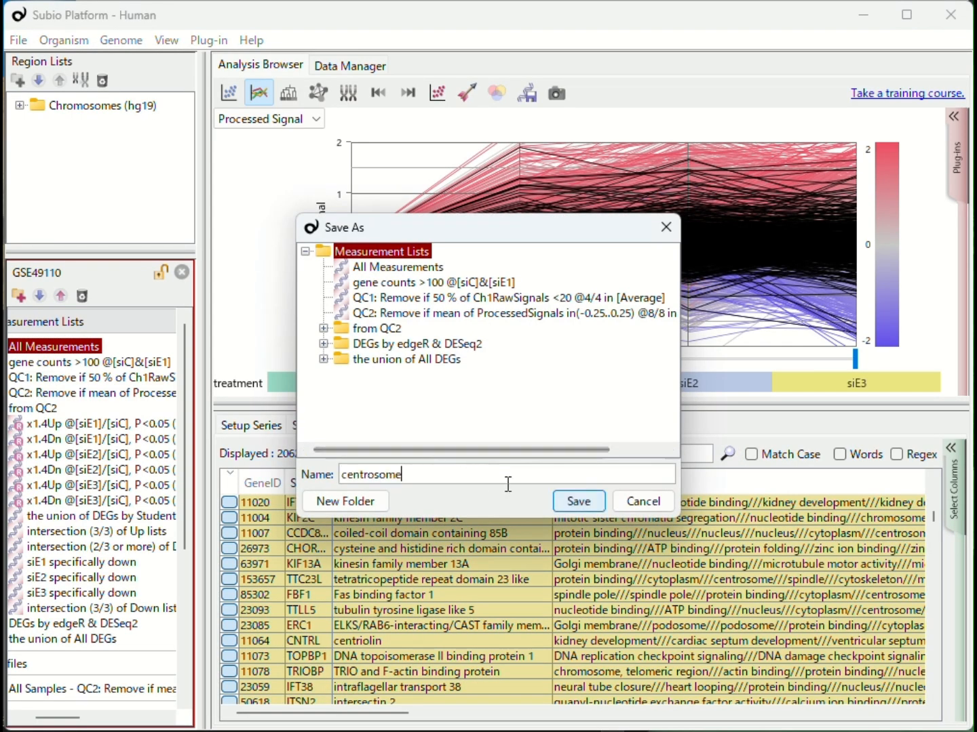
pyautogui.click(574, 503)
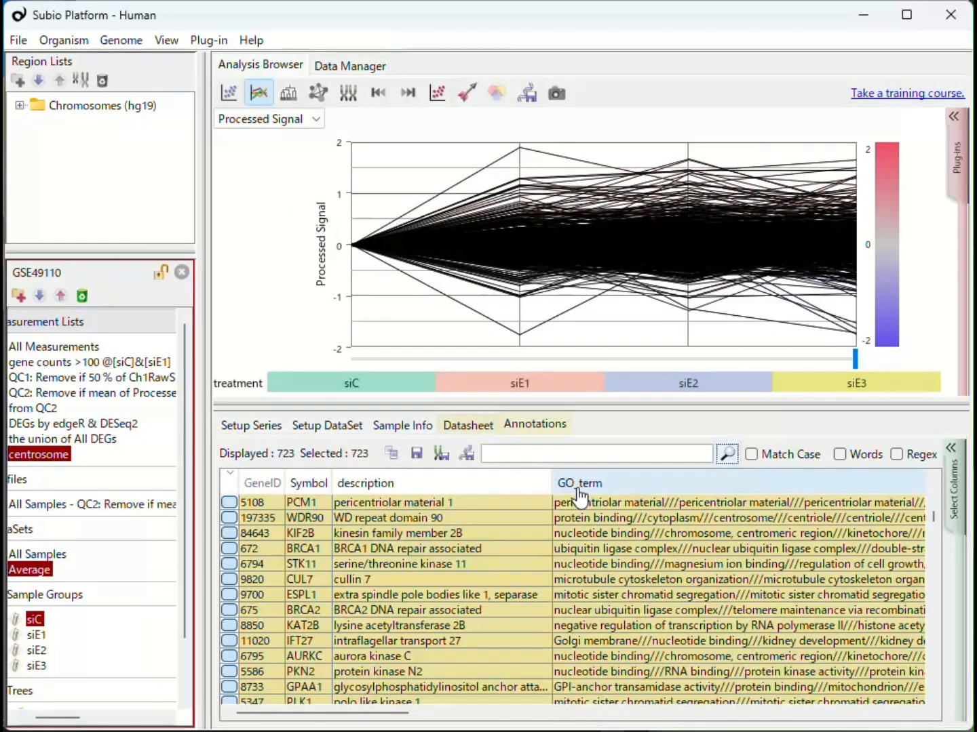
# Copy Ubl conjugation from ChatGPT and search All Measurements annotations for it.
pyautogui.hotkey('alt', 'Tab')
pyautogui.moveTo(770, 363); pyautogui.dragTo(714, 367)
pyautogui.moveTo(777, 457); pyautogui.dragTo(725, 461)
pyautogui.hotkey('alt', 'Tab')
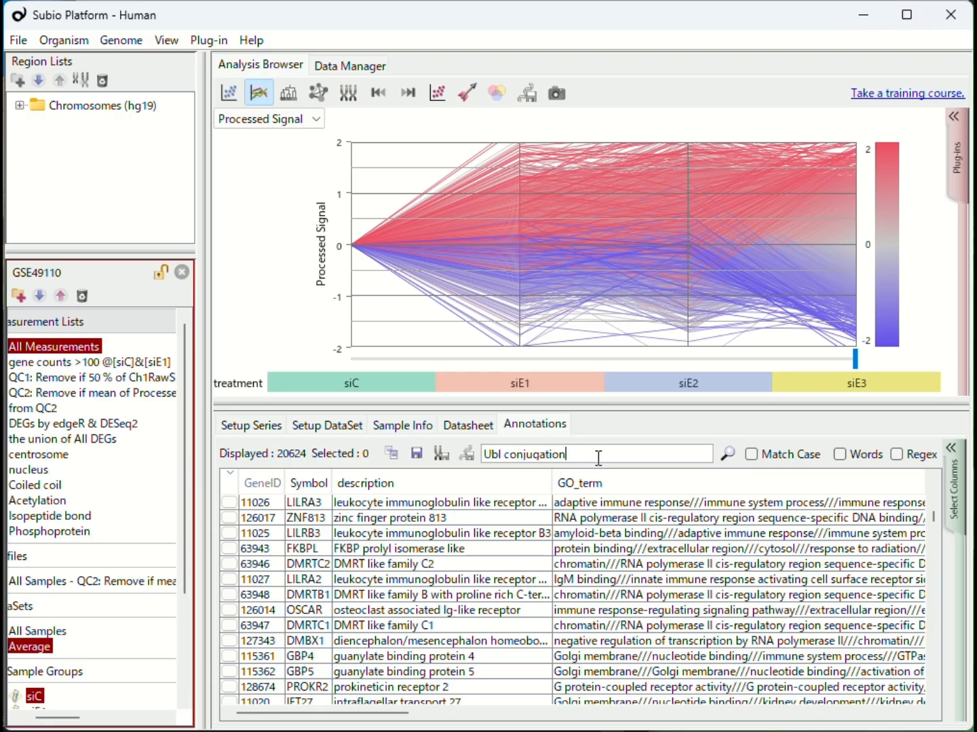
pyautogui.click(723, 455)
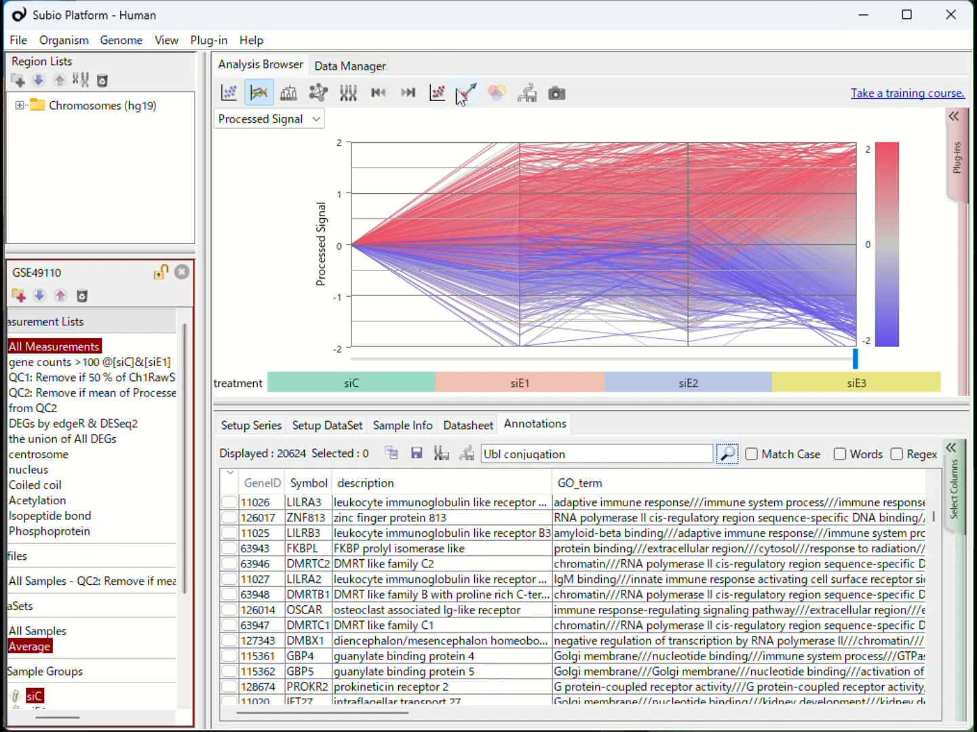
# Open the Venn Diagram overlaps view and add the centrosome, nucleus, Coiled coil, Acetylation, Isopeptide bond and Phosphoprotein lists.
pyautogui.click(499, 99)
pyautogui.click(258, 150)
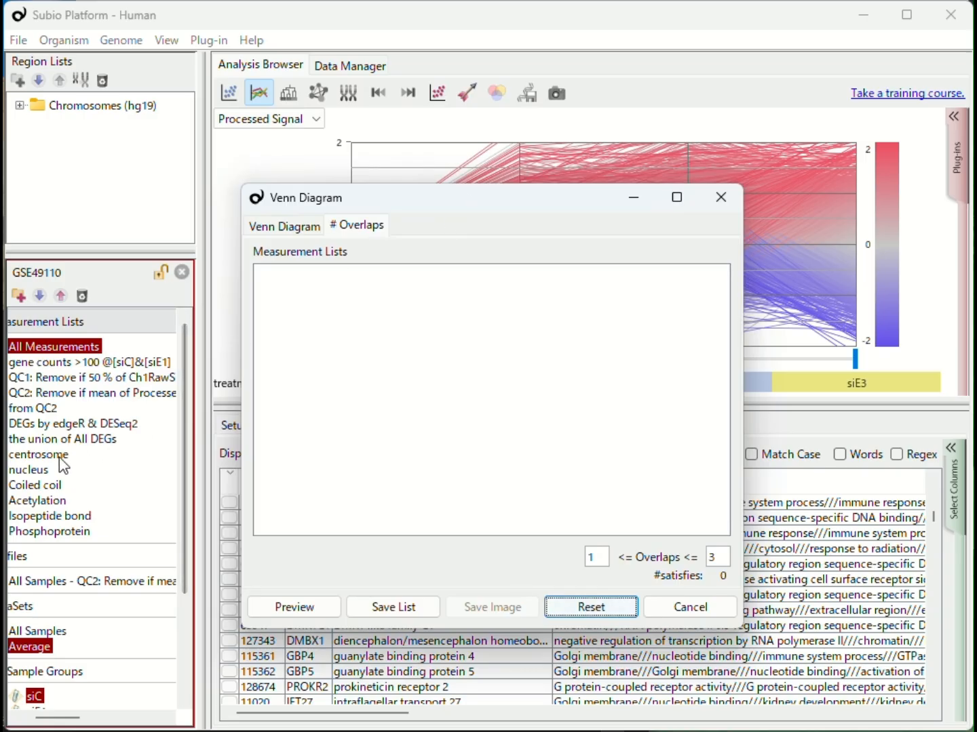
pyautogui.click(39, 455)
pyautogui.moveTo(352, 383); pyautogui.dragTo(365, 373)
pyautogui.moveTo(33, 470); pyautogui.dragTo(366, 407)
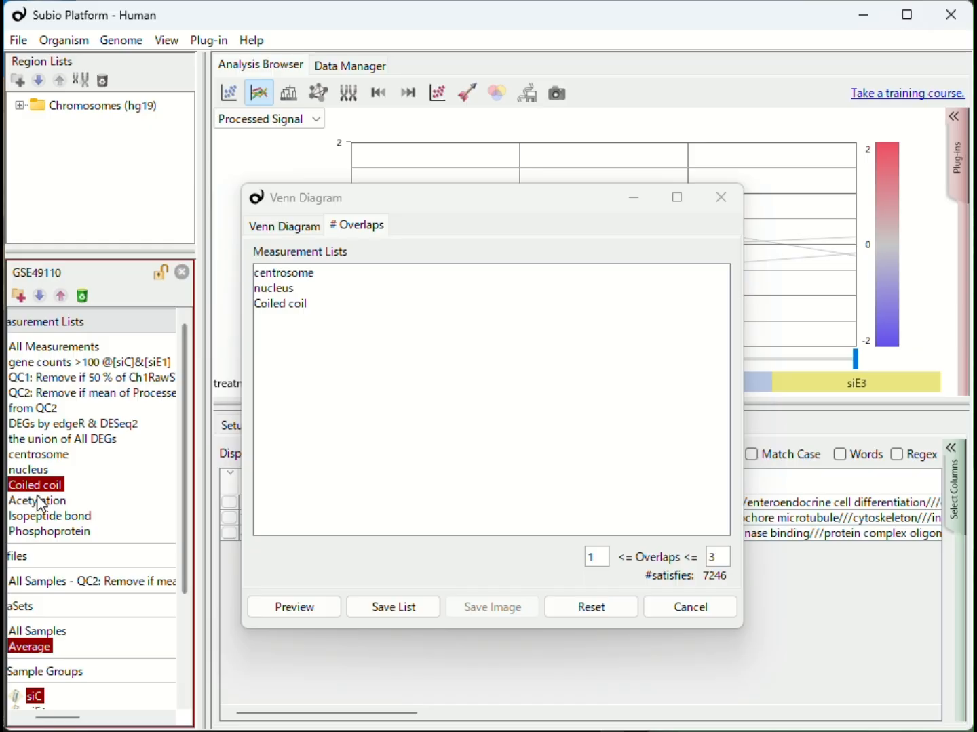
pyautogui.moveTo(38, 500); pyautogui.dragTo(303, 444)
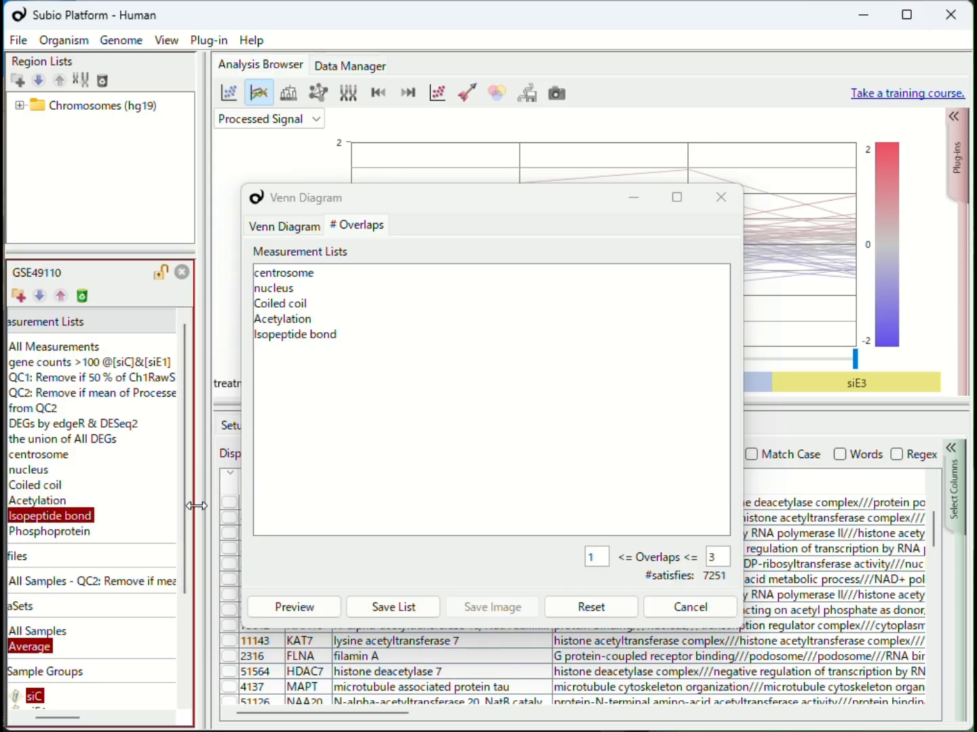
pyautogui.moveTo(73, 535); pyautogui.dragTo(348, 476)
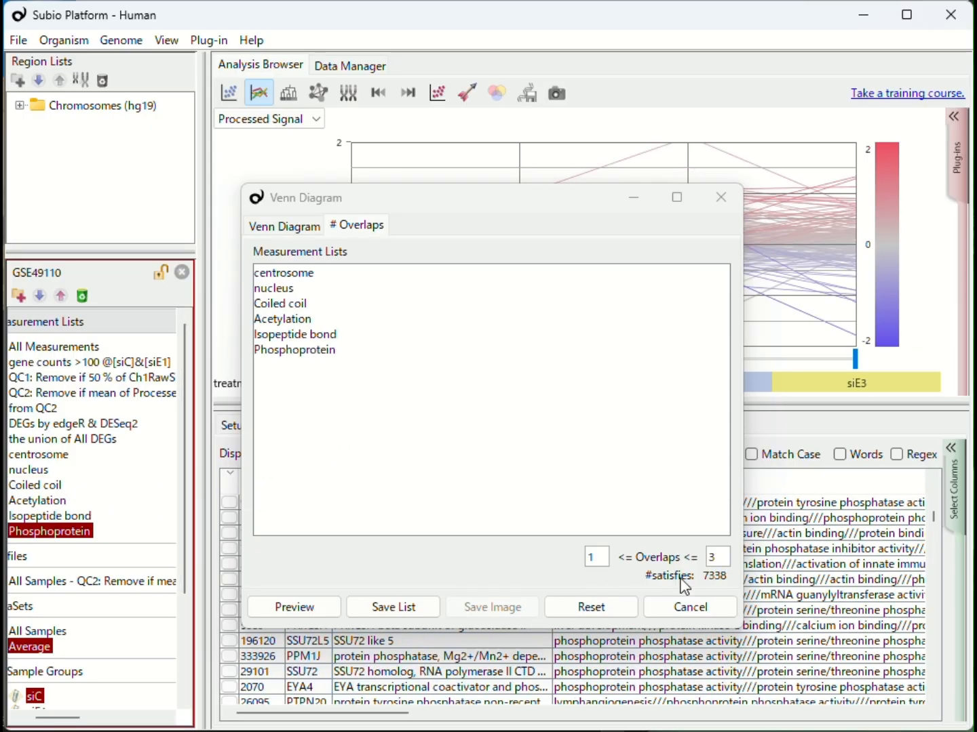
# Set the overlap range to between 3 and 6 lists.
pyautogui.moveTo(718, 557); pyautogui.dragTo(703, 560)
pyautogui.write('6')
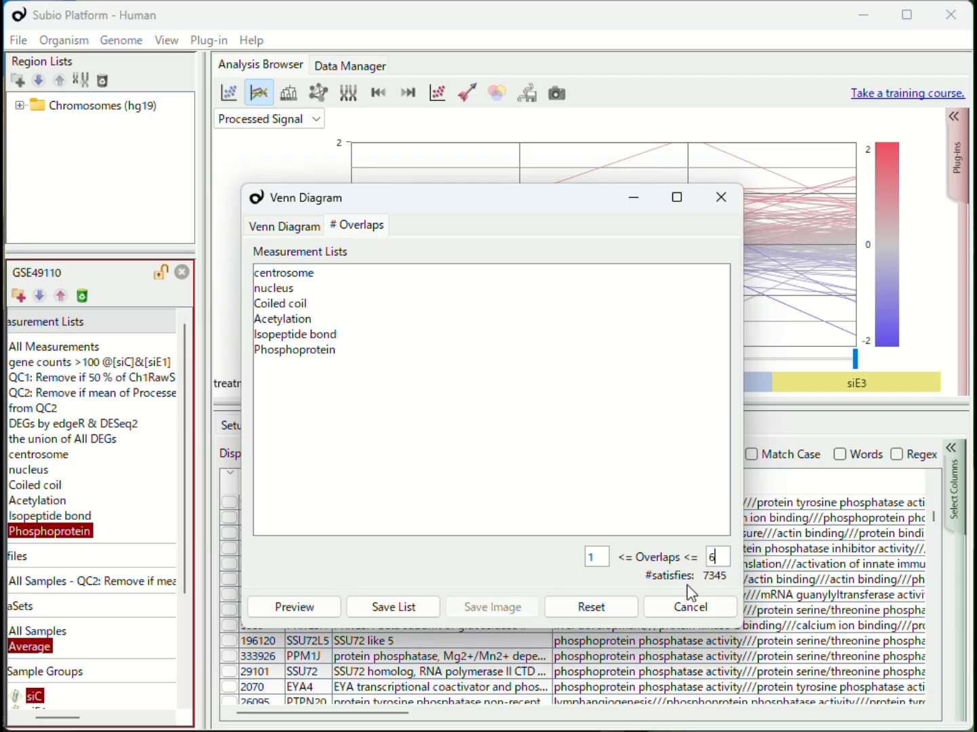
pyautogui.moveTo(598, 557); pyautogui.dragTo(588, 558)
pyautogui.write('6')
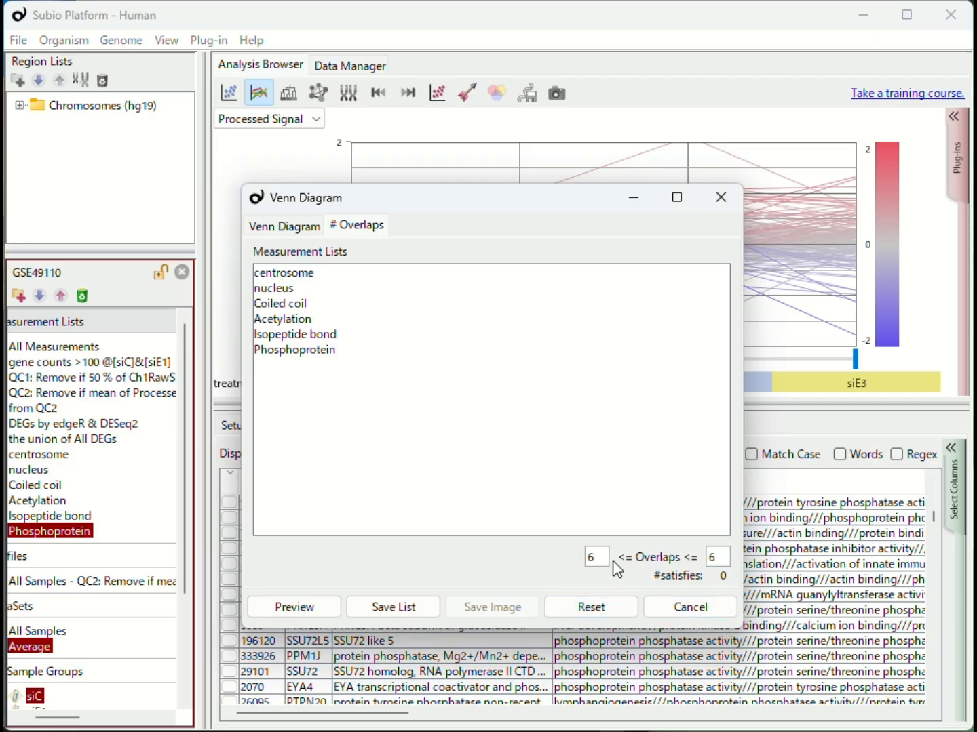
pyautogui.write('4')
pyautogui.hotkey('shift', 'Left')
pyautogui.write('3')
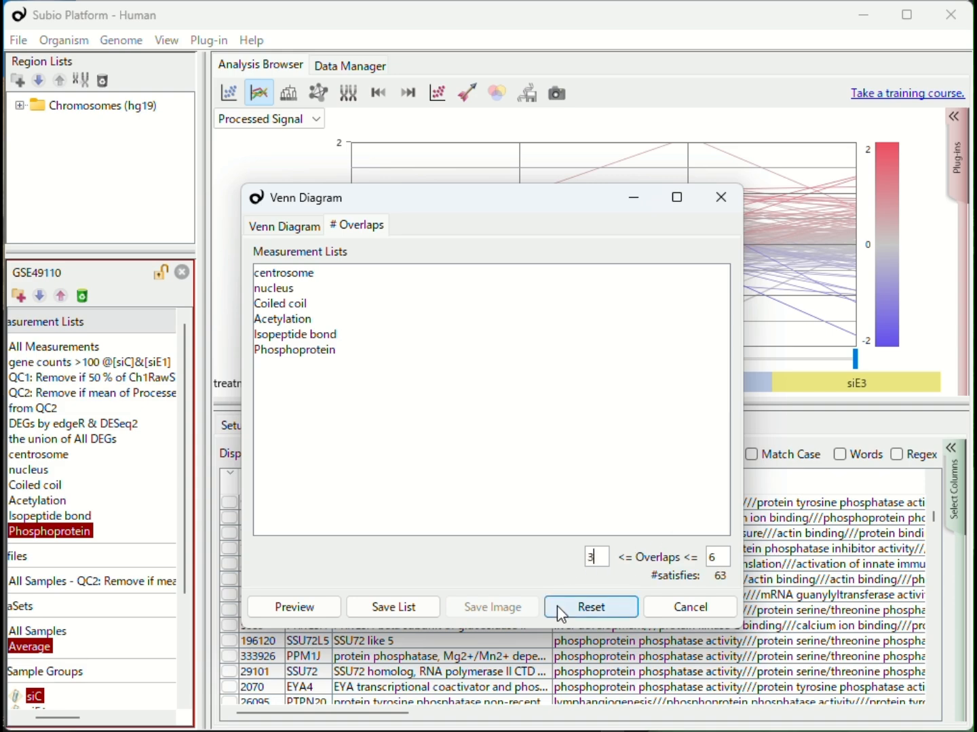
pyautogui.click(630, 517)
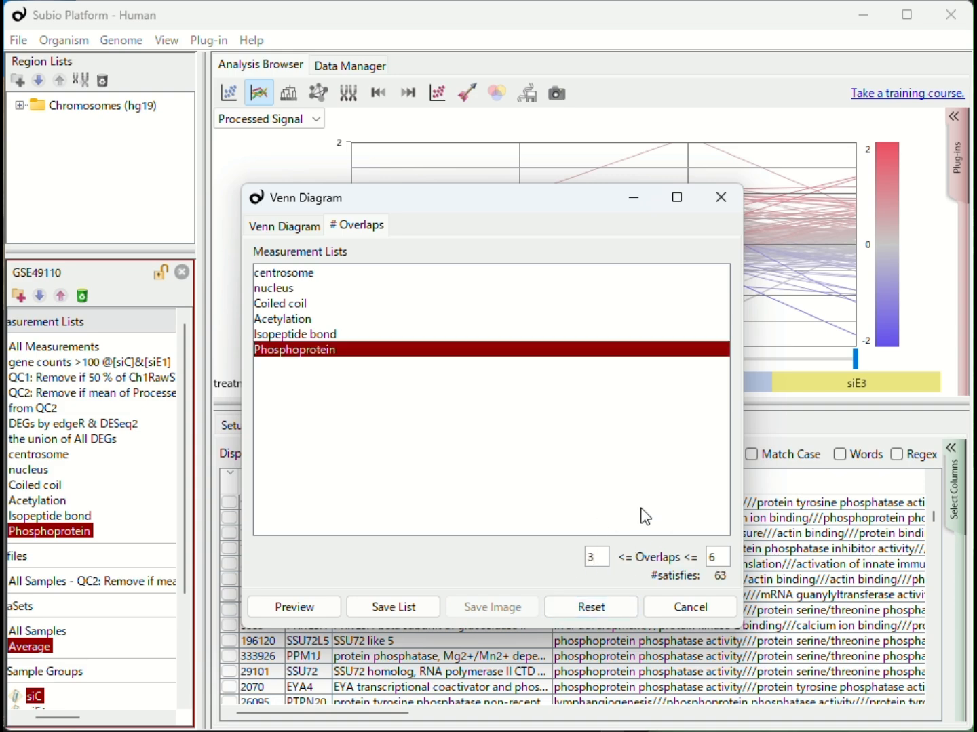
# Save the genes meeting the overlap range as a list named overlapping and close the dialog.
pyautogui.click(427, 608)
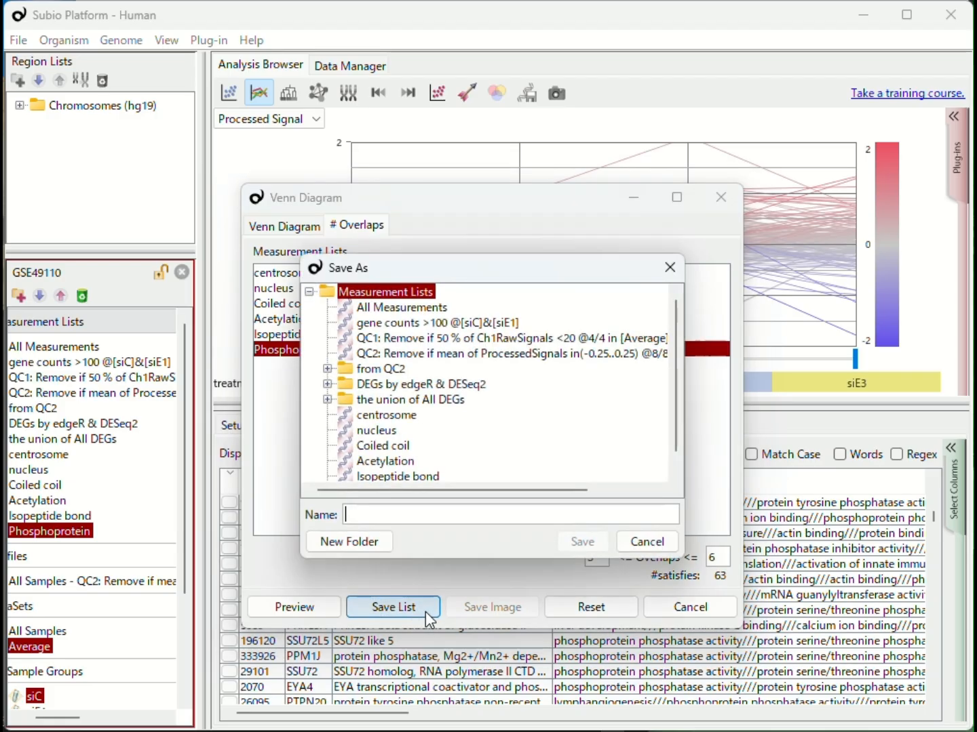
pyautogui.write('overlapping')
pyautogui.press('Return')
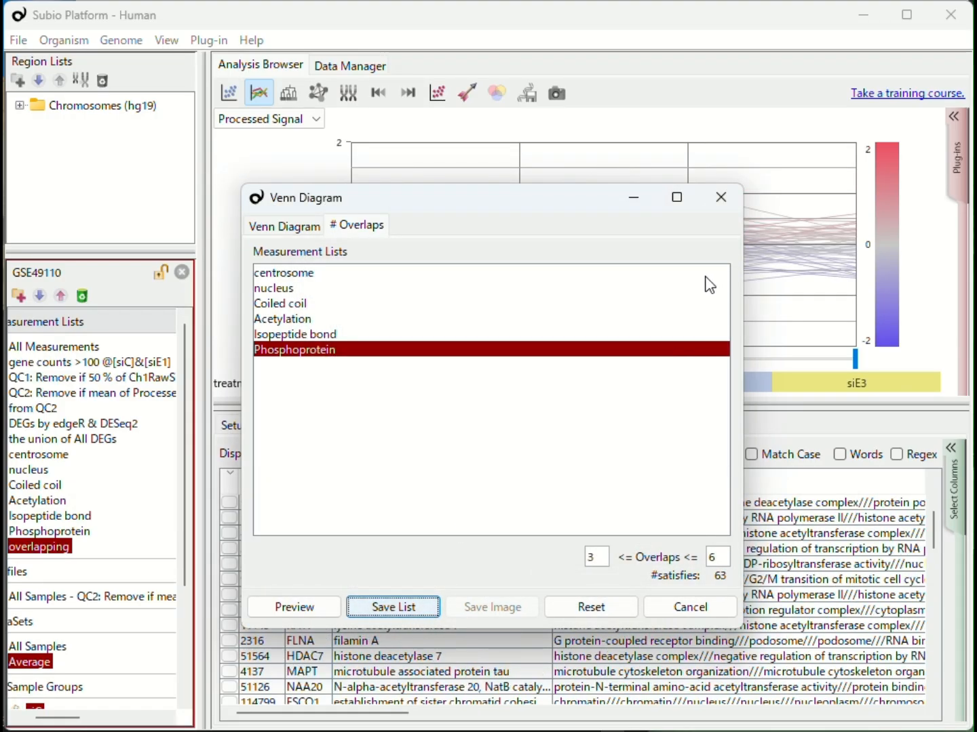
pyautogui.click(723, 204)
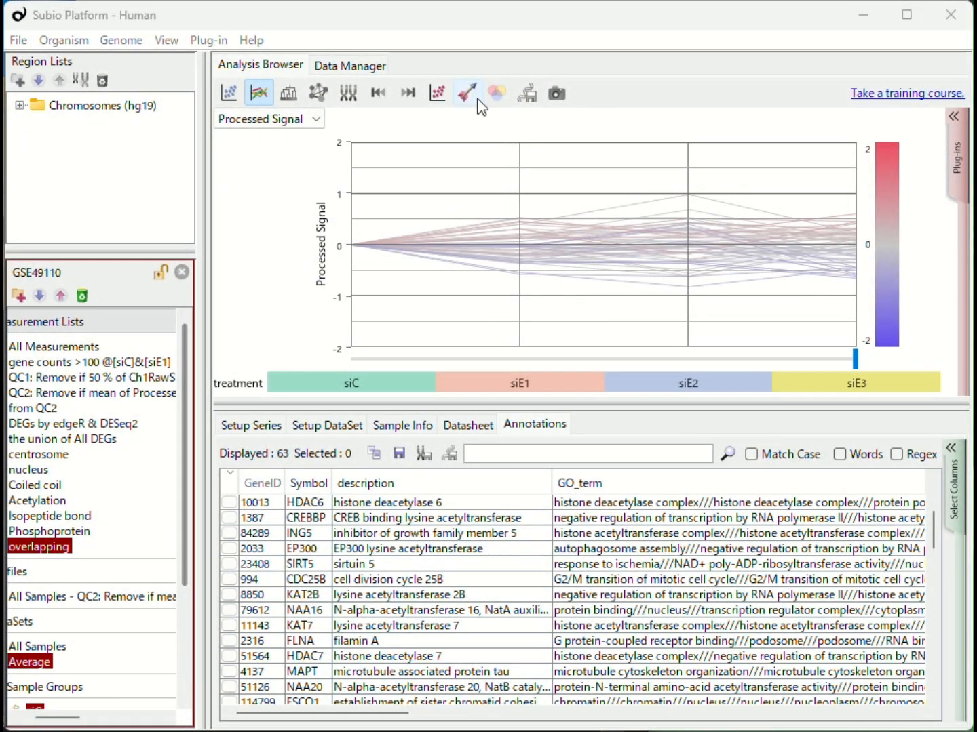
# Build a Venn diagram of overlapping with the intersection (2/3 or more) and intersection (3/3) of Down lists.
pyautogui.click(497, 95)
pyautogui.click(183, 147)
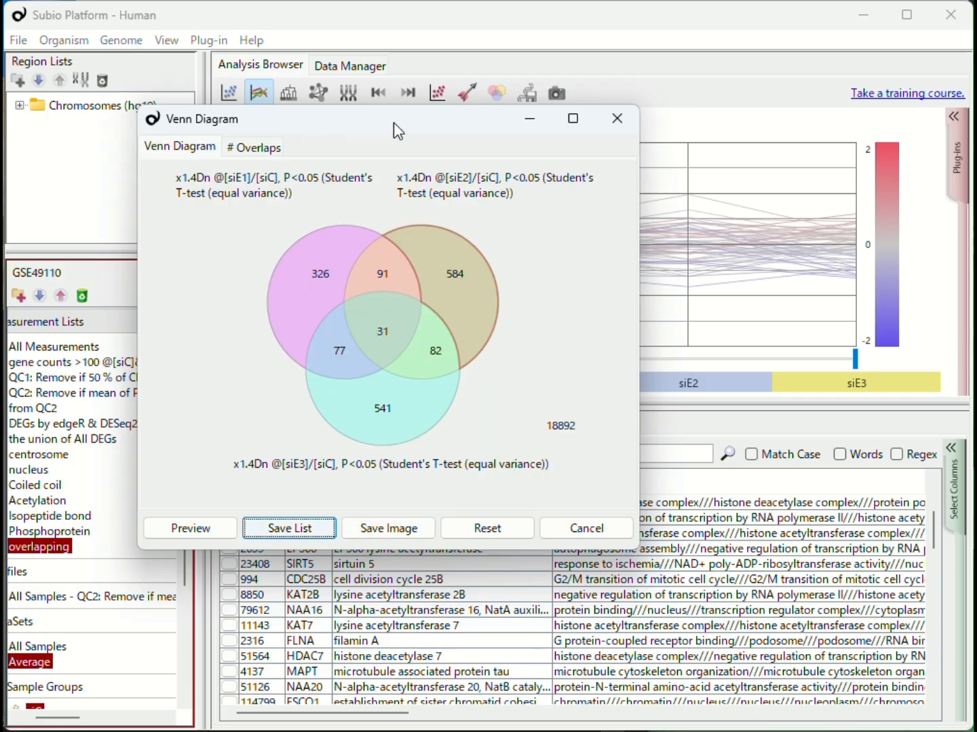
pyautogui.moveTo(394, 124); pyautogui.dragTo(592, 151)
pyautogui.moveTo(67, 547); pyautogui.dragTo(574, 441)
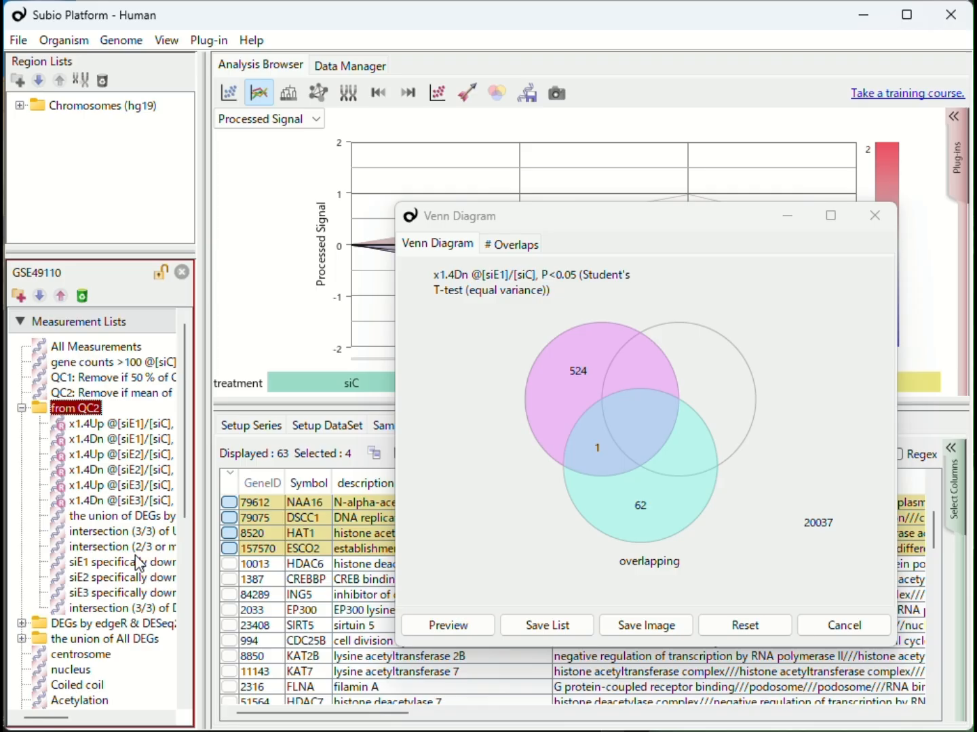
pyautogui.click(141, 533)
pyautogui.click(142, 552)
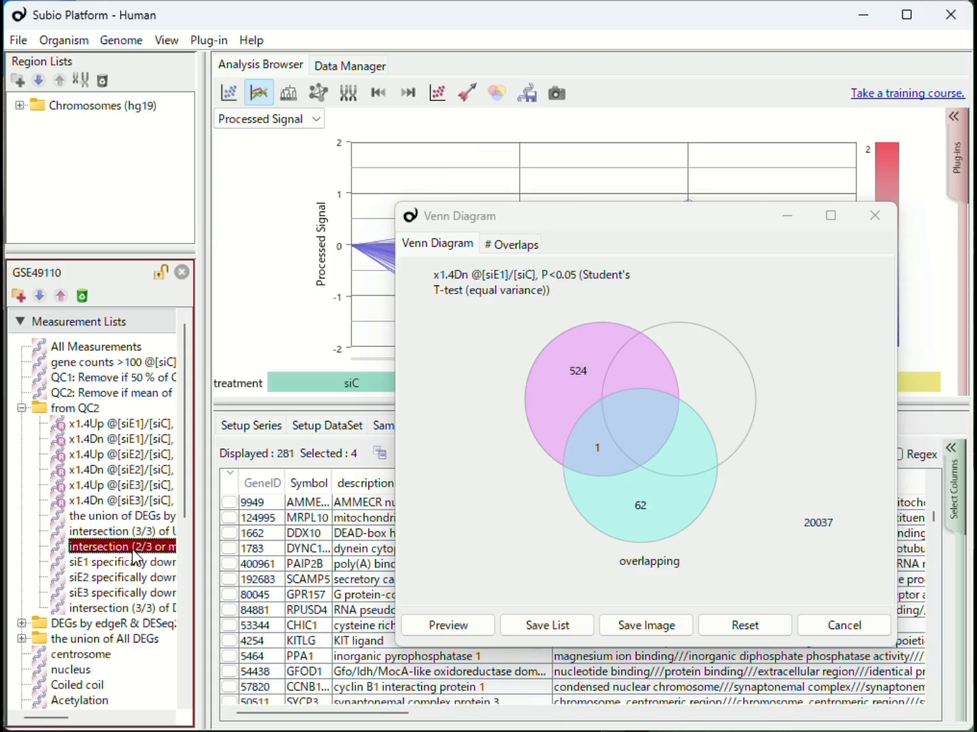
pyautogui.moveTo(136, 560); pyautogui.dragTo(547, 391)
pyautogui.moveTo(122, 608); pyautogui.dragTo(724, 399)
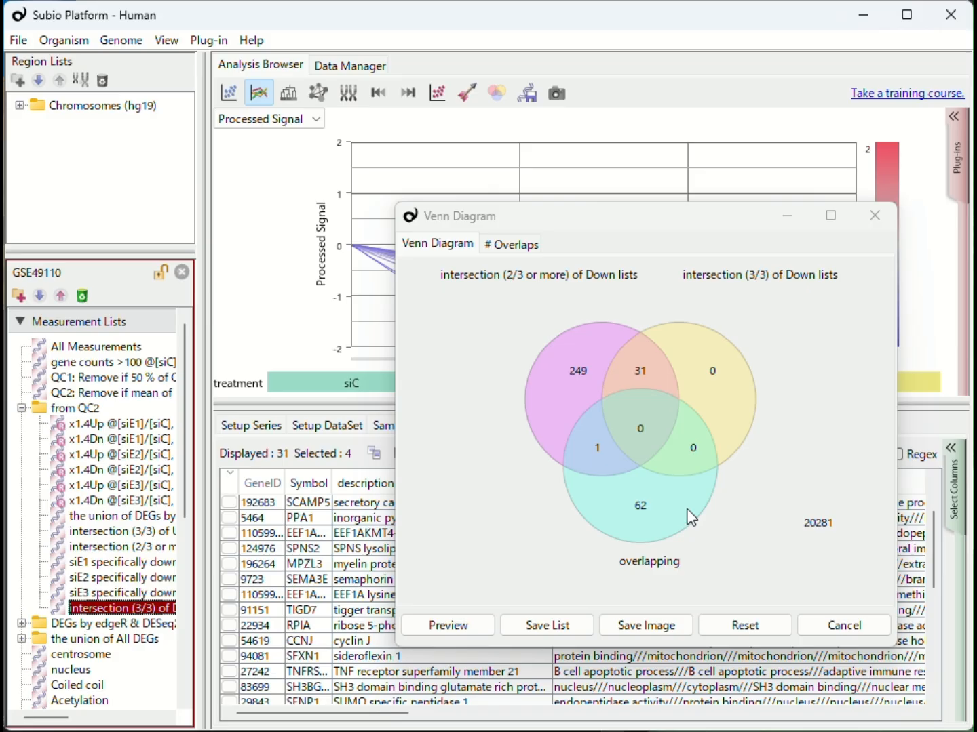
# Select the gene shared by overlapping and the 2/3 Down intersection and preview it in the gene table.
pyautogui.click(600, 450)
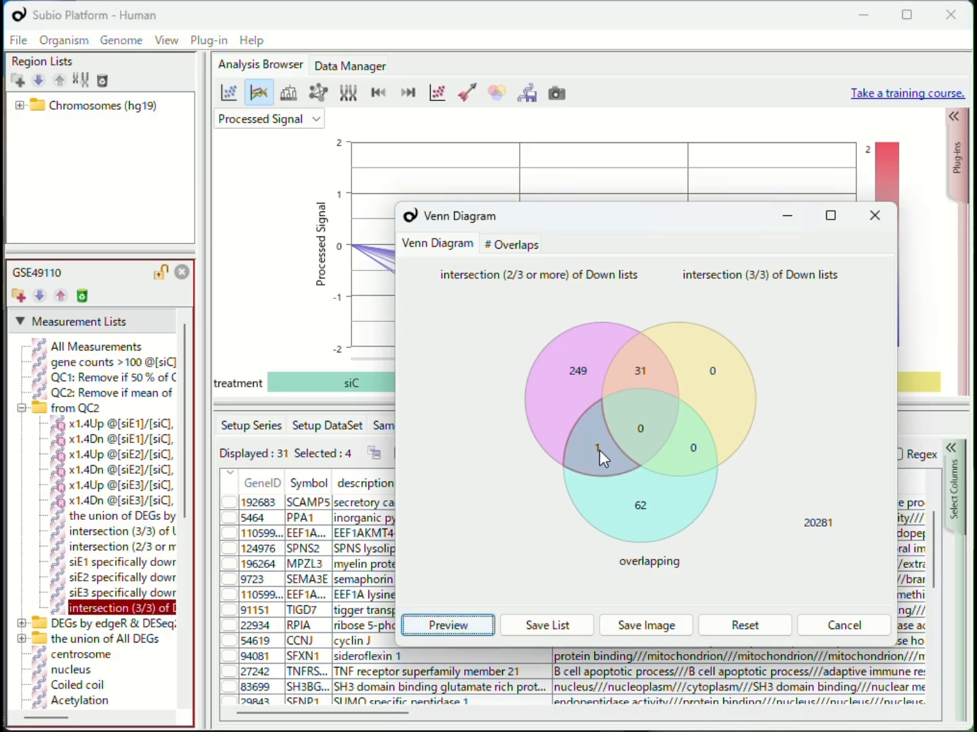
pyautogui.click(442, 628)
pyautogui.click(140, 548)
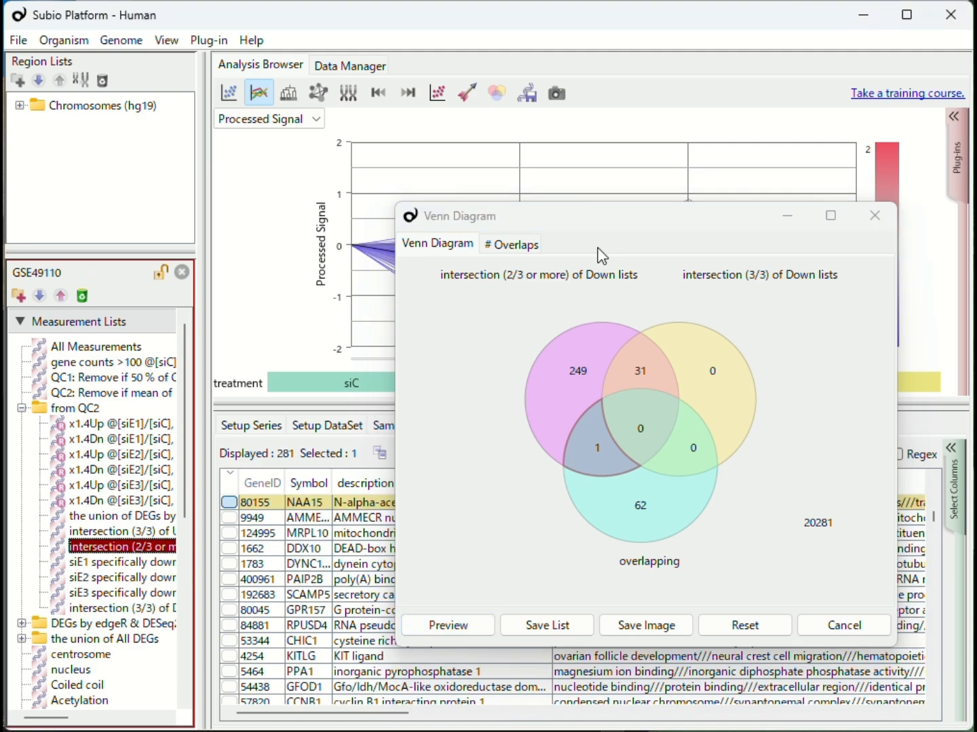
# Run a Google pathway/network web search for the selected gene NAA15.
pyautogui.moveTo(603, 225); pyautogui.dragTo(840, 330)
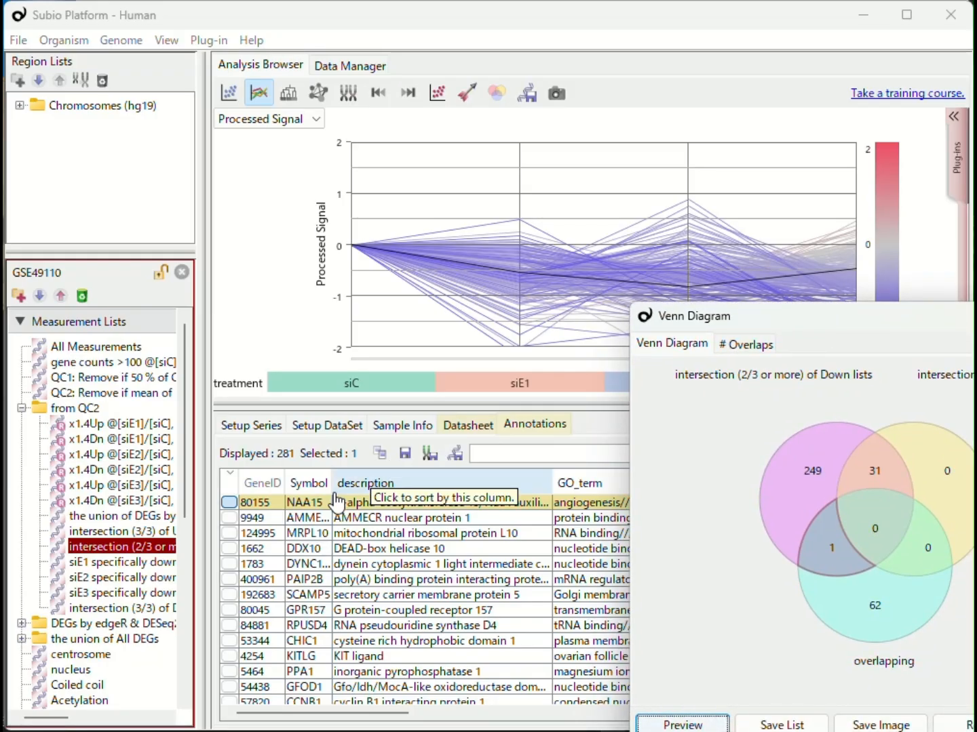
pyautogui.rightClick(301, 504)
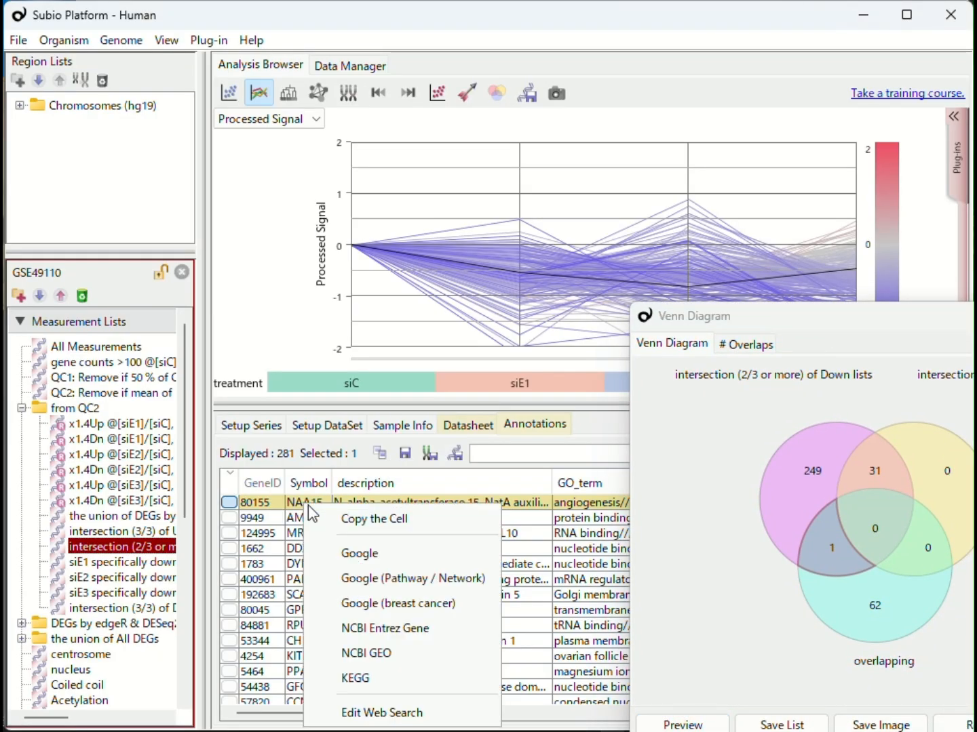
pyautogui.click(393, 579)
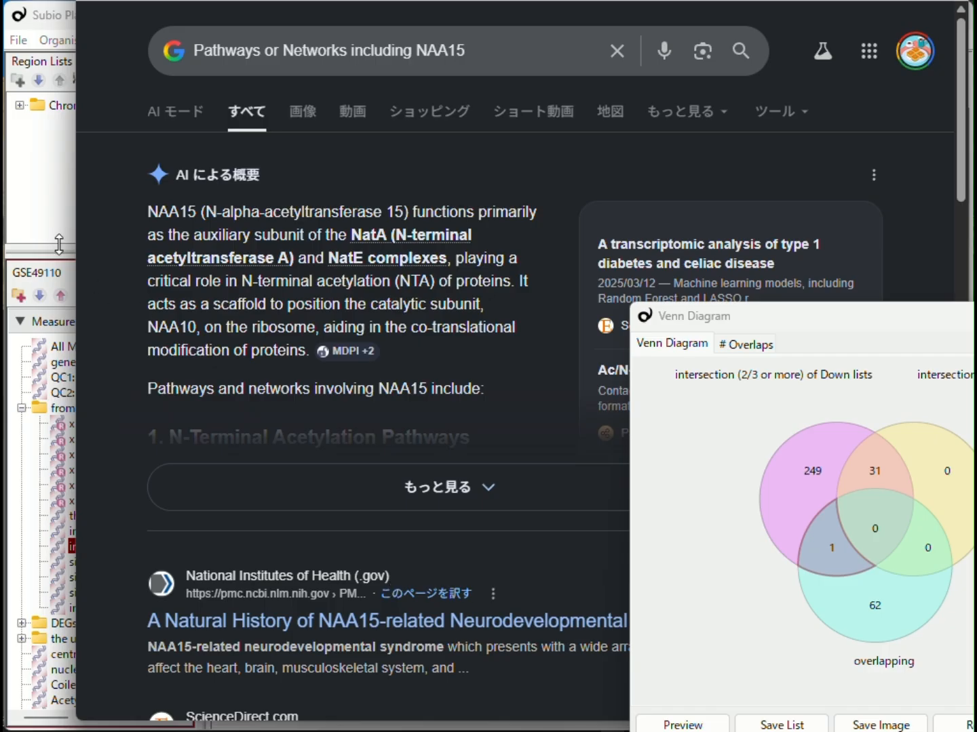
# Expand the AI overview, then search Google for NAA15 ESRR1 human.
pyautogui.click(343, 528)
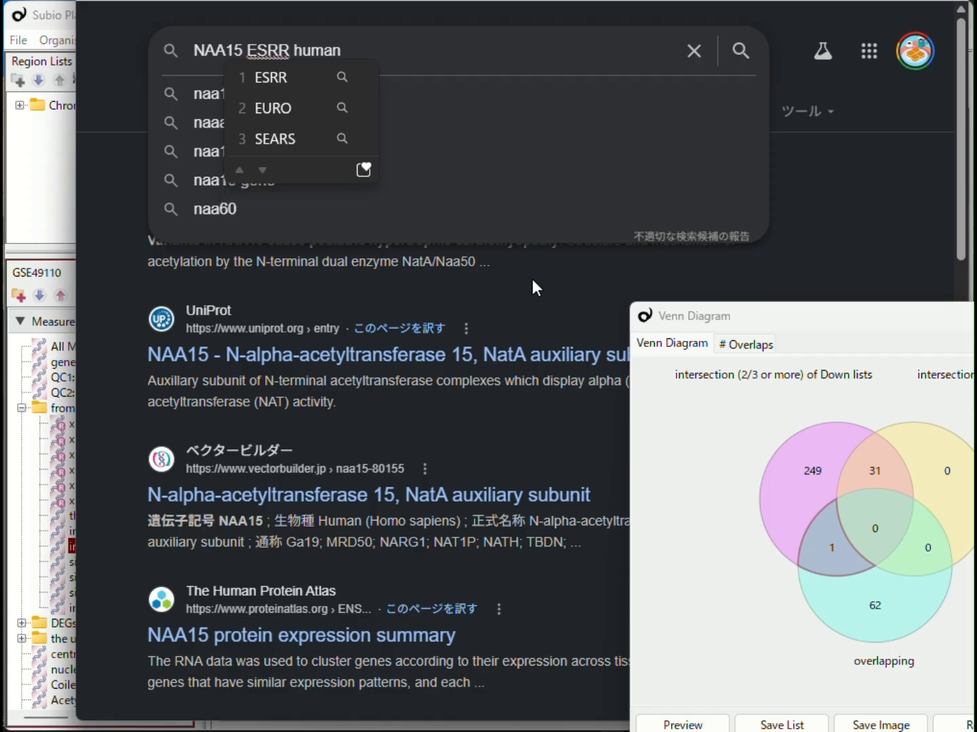
pyautogui.write('15 ESRR1 human')
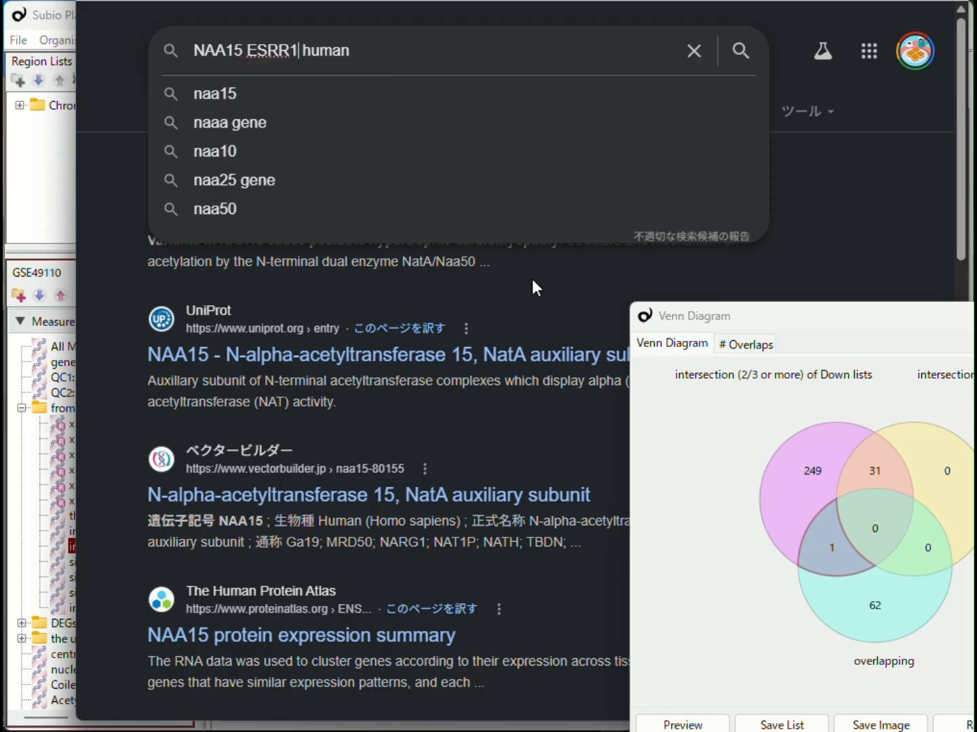
pyautogui.press('Return')
pyautogui.press('Return')
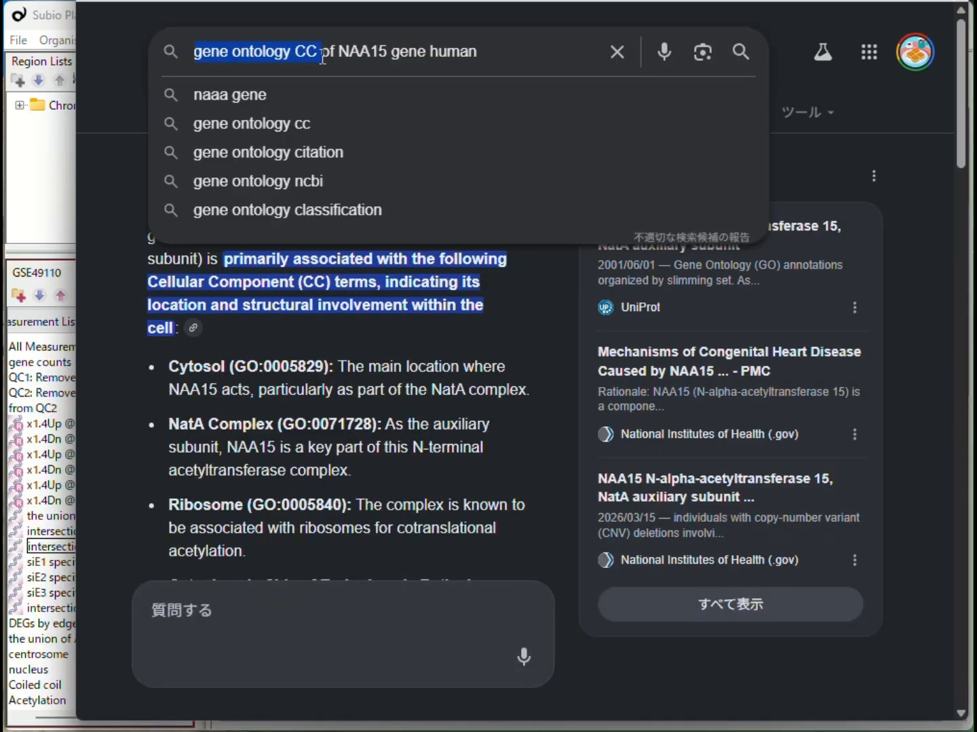
# Search Google for gene ontology CC of NAA15 gene human and read the AI overview.
pyautogui.click(322, 52)
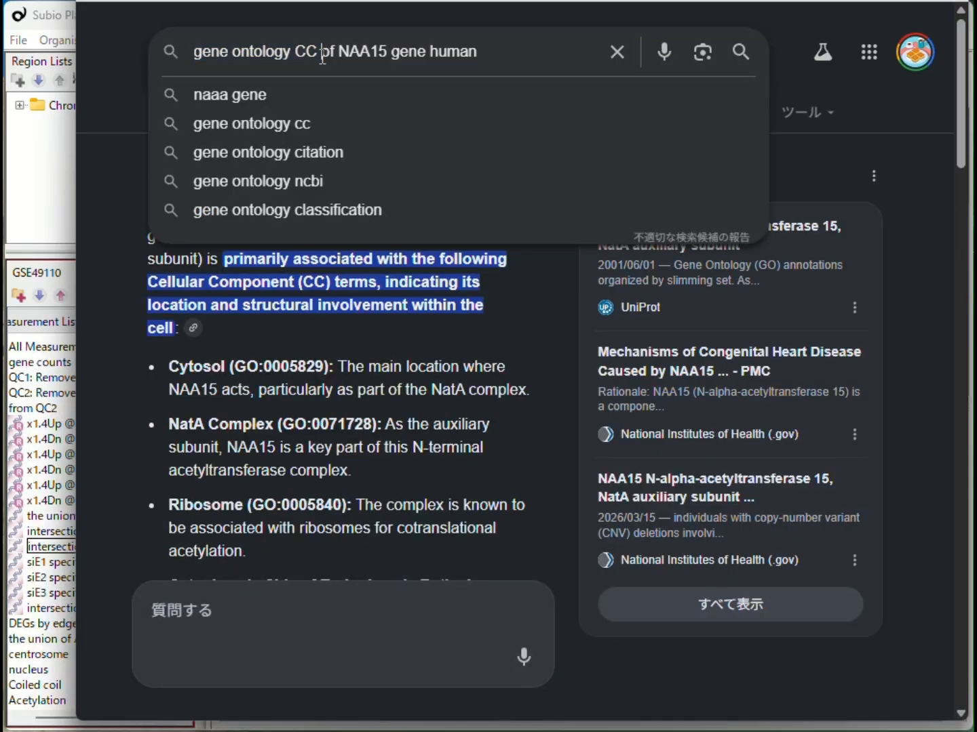
pyautogui.click(529, 344)
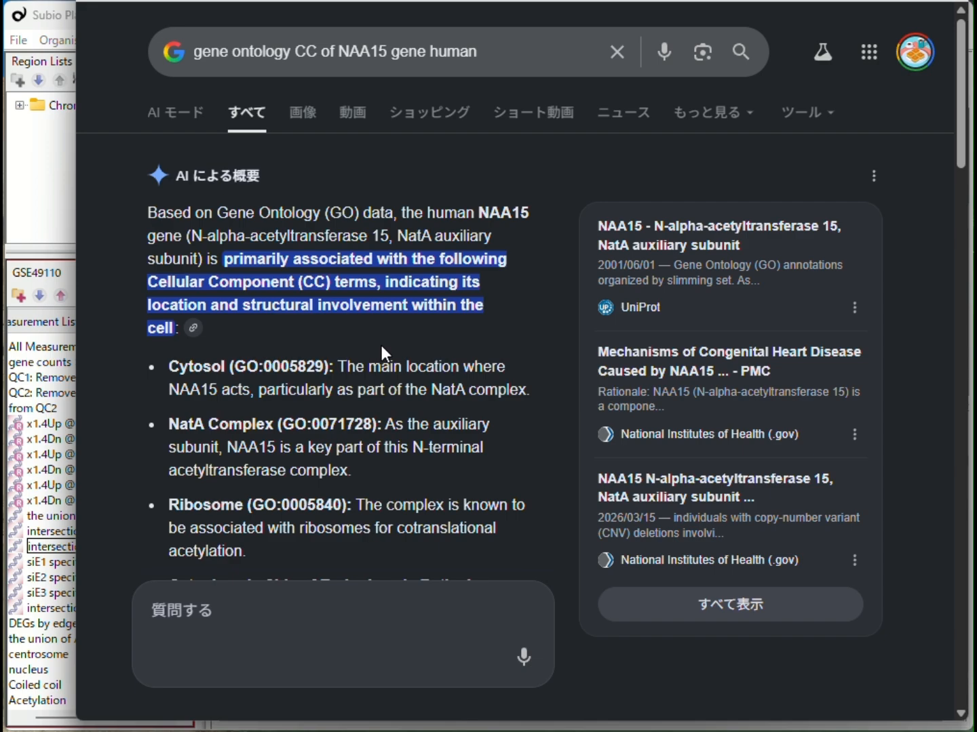
pyautogui.scroll(-3, 381, 345)
pyautogui.scroll(-3, 381, 347)
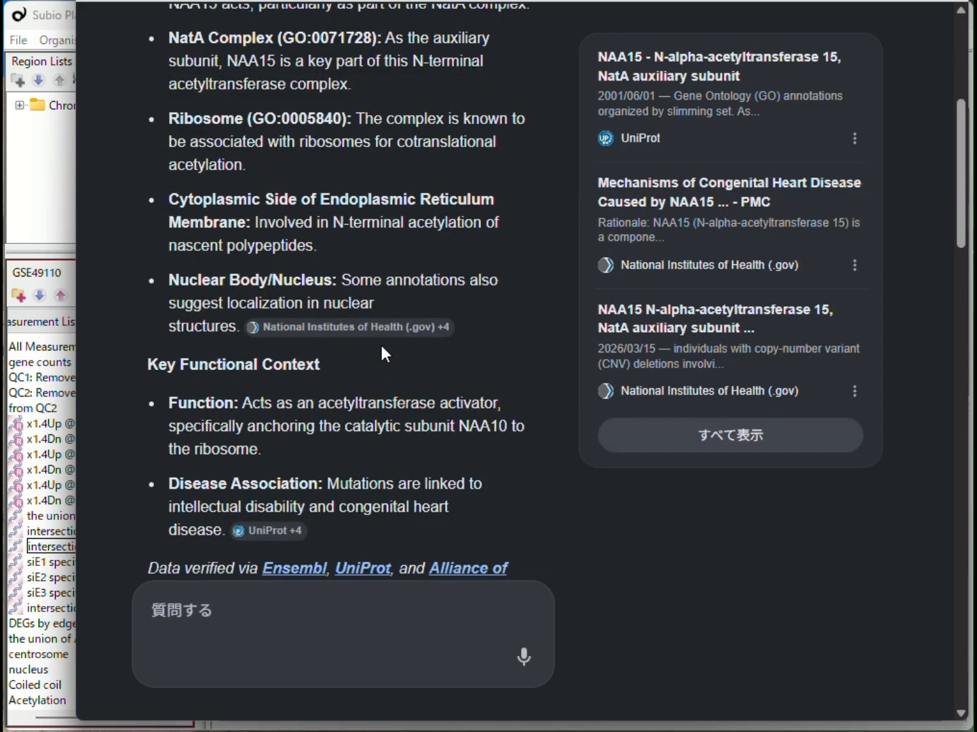
pyautogui.scroll(-1, 382, 345)
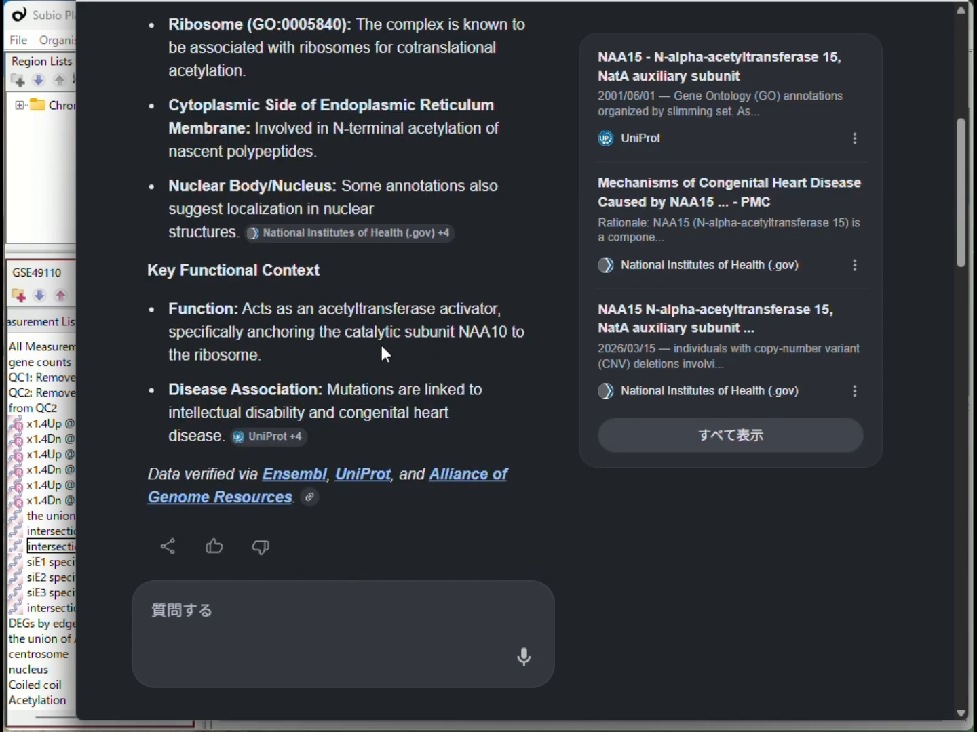
# Highlight the Nuclear Body/Nucleus annotation and browse its cited sources.
pyautogui.moveTo(171, 185); pyautogui.dragTo(250, 235)
pyautogui.moveTo(251, 235)
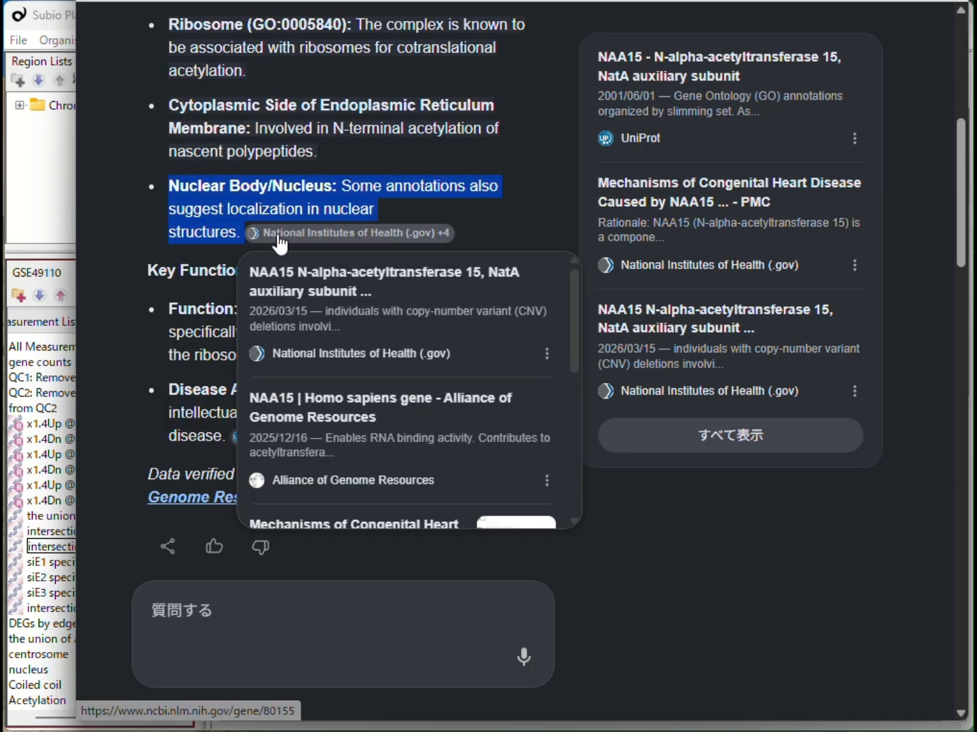
pyautogui.scroll(-3, 362, 432)
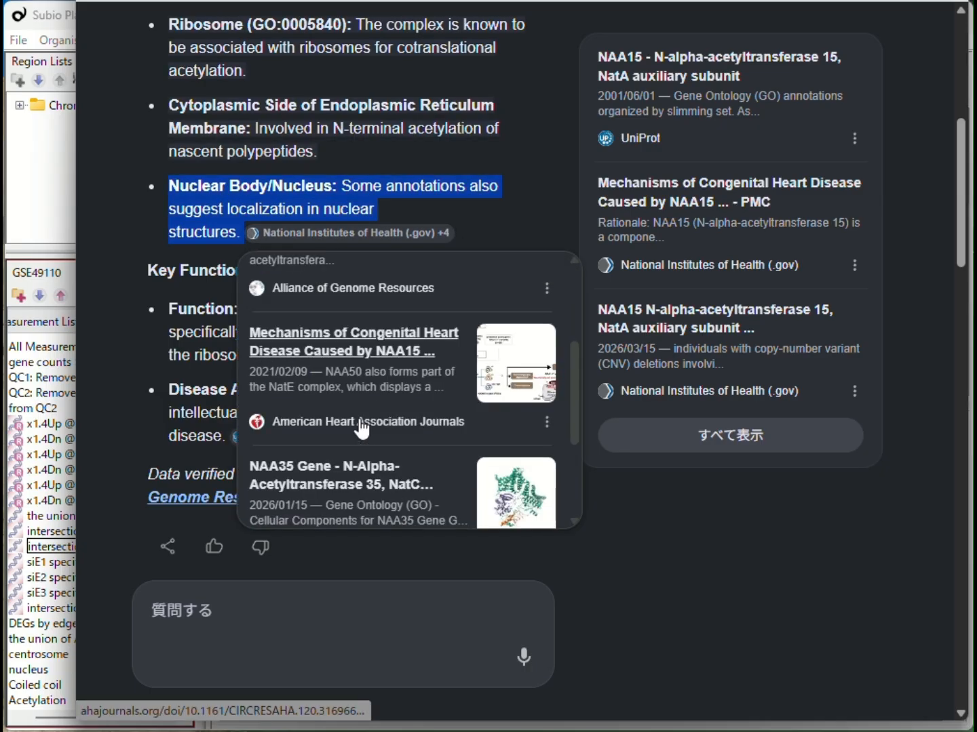